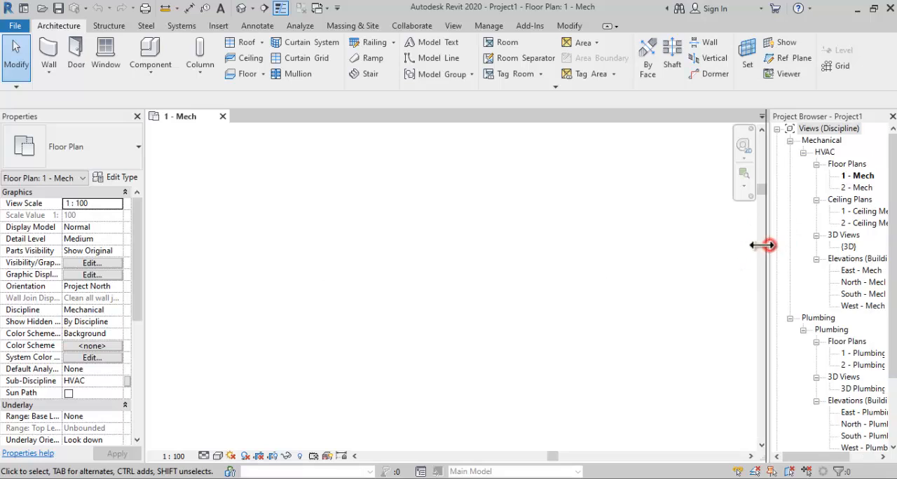
- Open the 1 - Mech floor plan of the mechanical HVAC views and bring its elevation markers into view
left_click(790, 141)
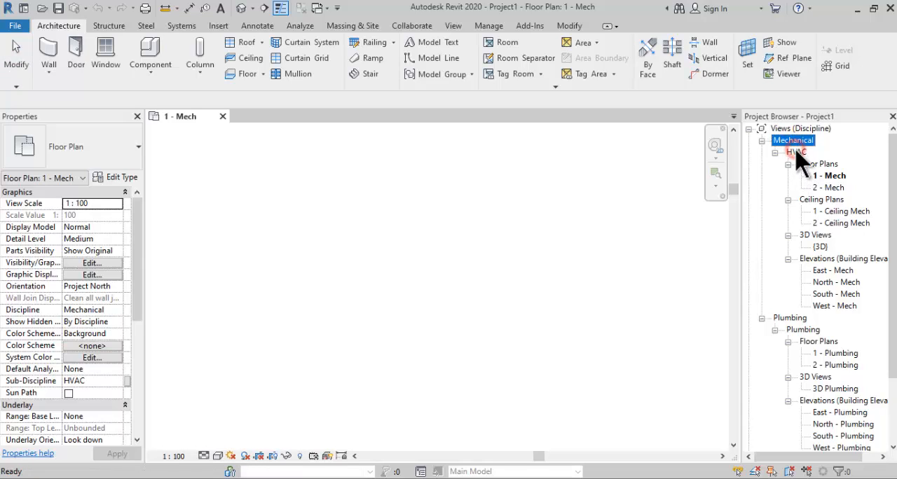
left_click(796, 152)
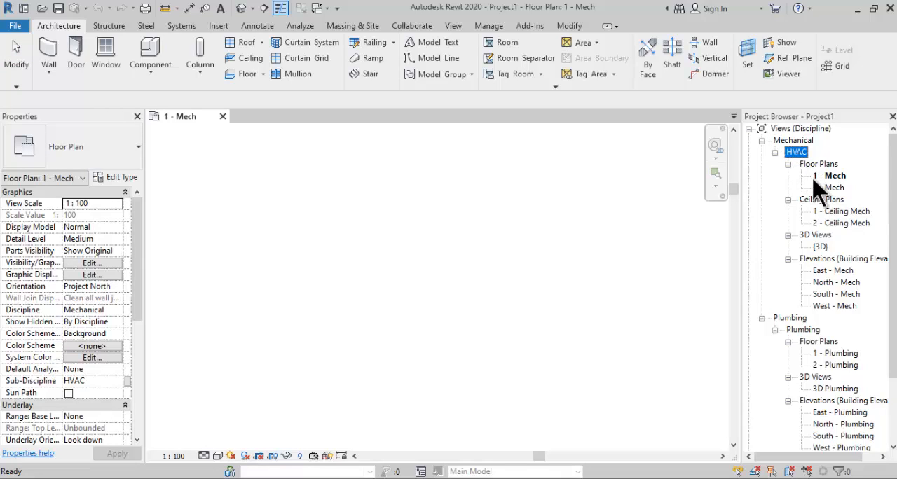
left_click(818, 177)
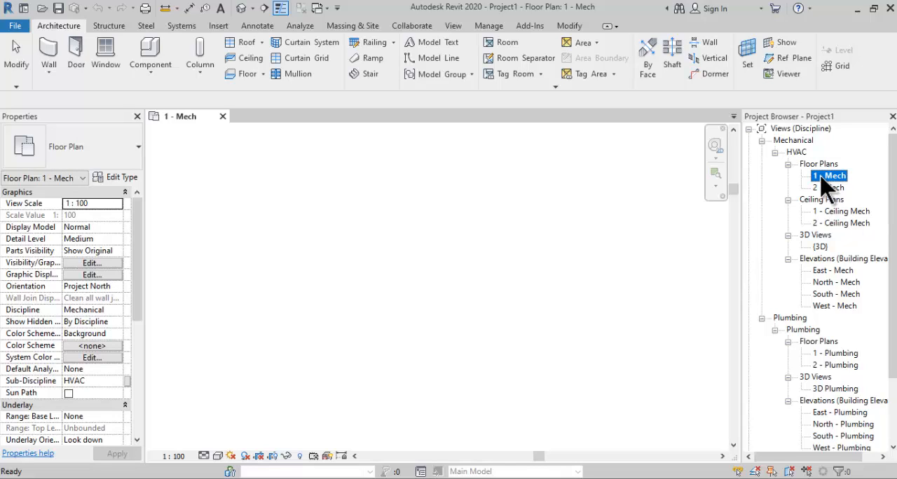
left_click(482, 288)
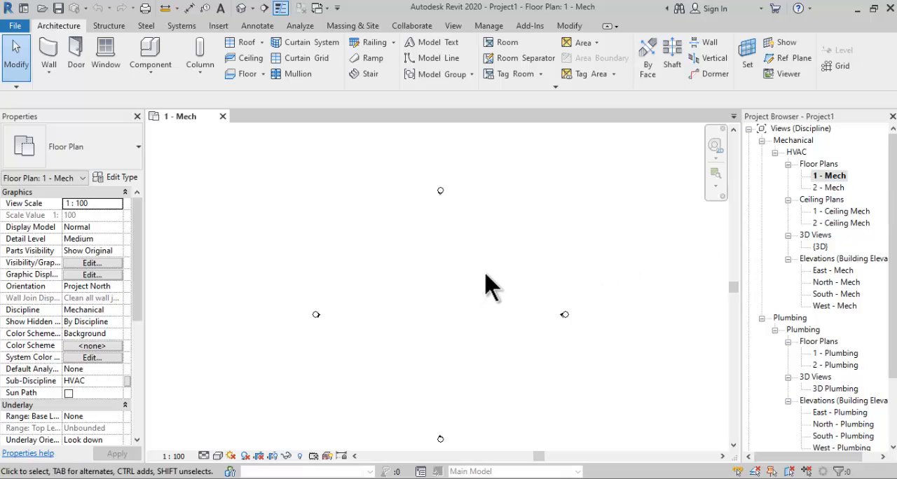
middle_click_drag(486, 275, 483, 260)
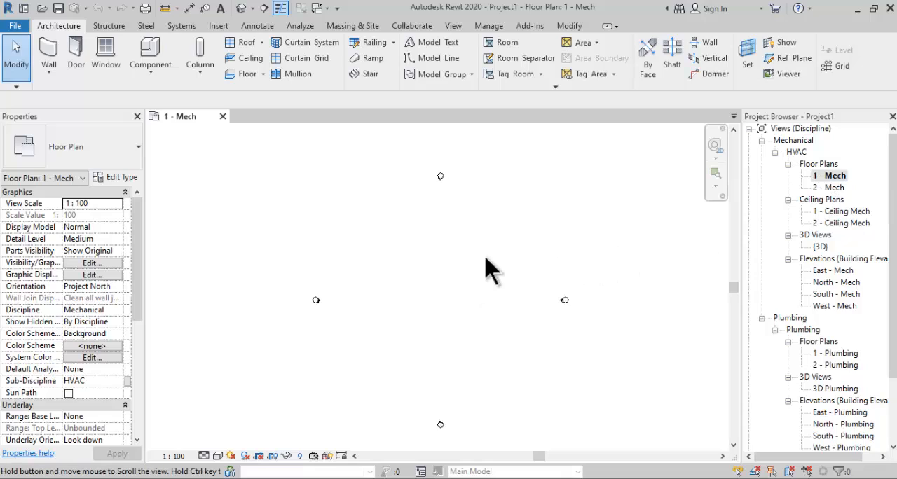
- Start the Duct command and review the available duct types, keeping Rectangular Duct Radius Elbows / Tees
left_click(181, 26)
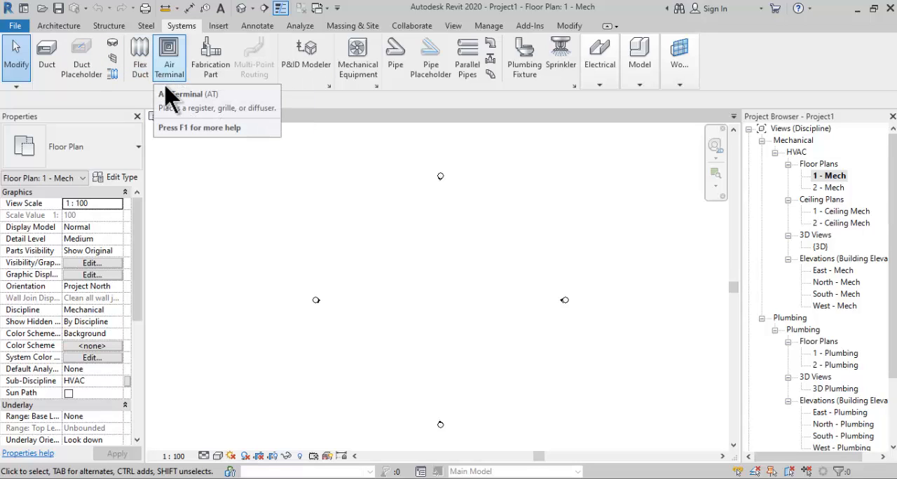
left_click(47, 61)
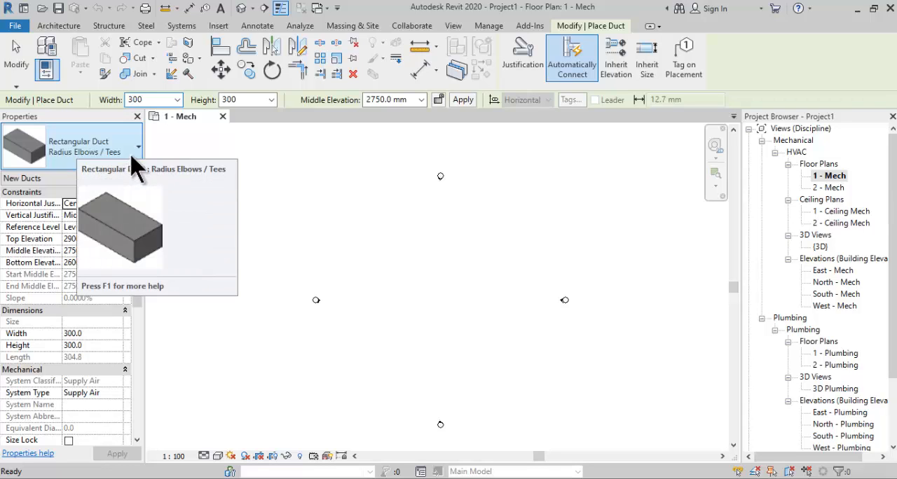
left_click(131, 147)
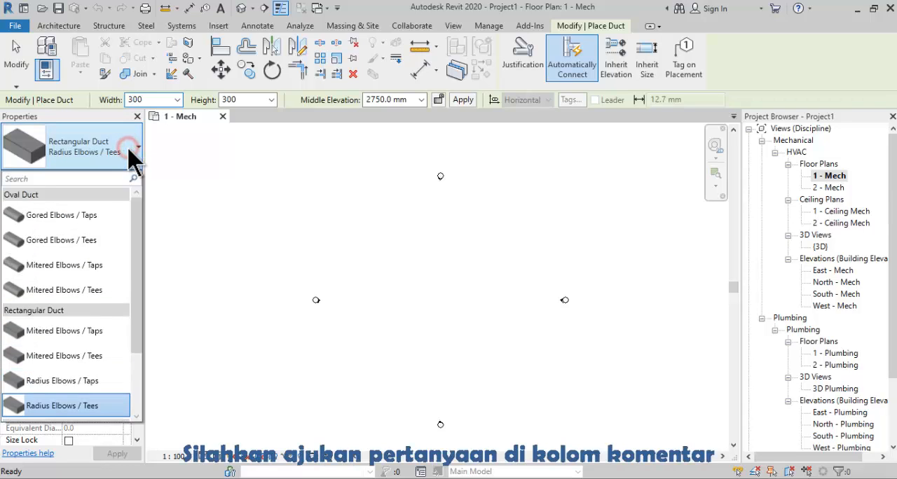
left_click_drag(132, 245, 134, 286)
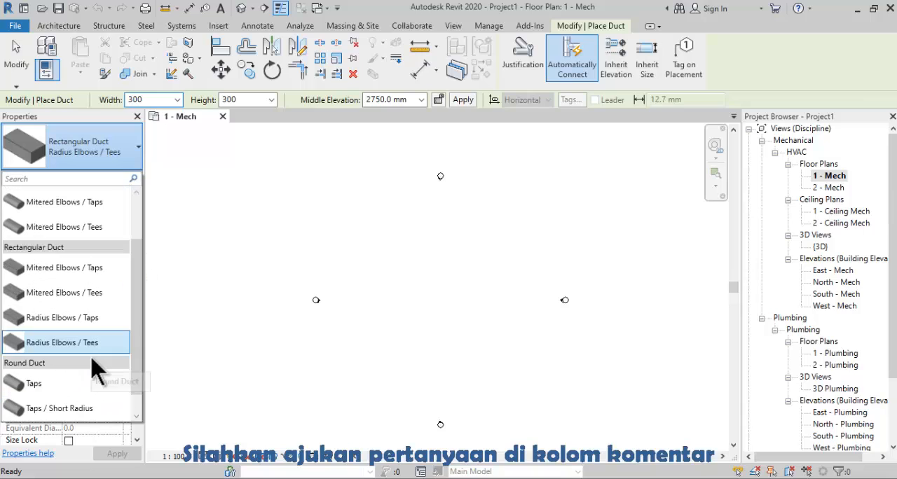
scroll(90, 326, "up", 2)
scroll(78, 279, "down", 1)
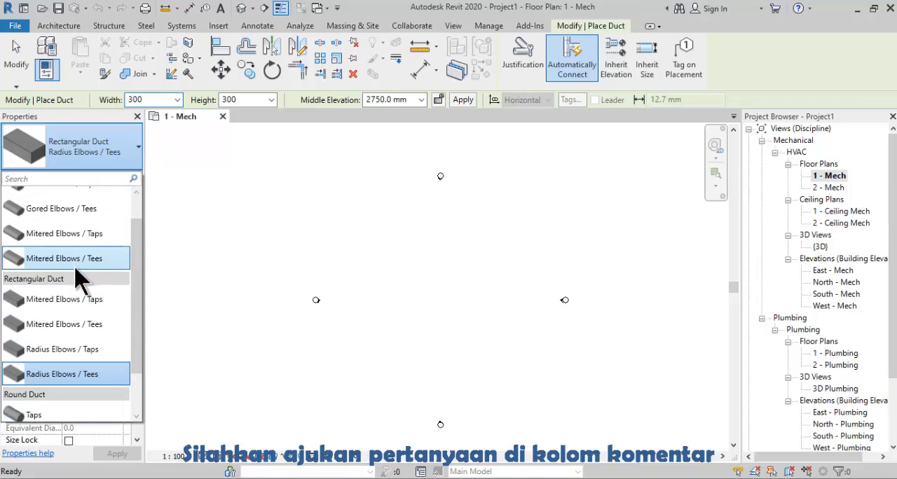
scroll(78, 279, "down", 2)
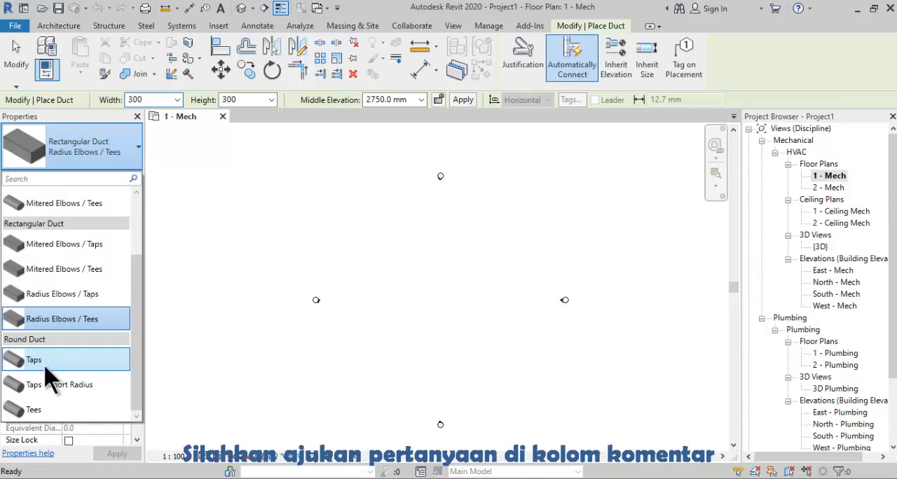
scroll(84, 367, "up", 1)
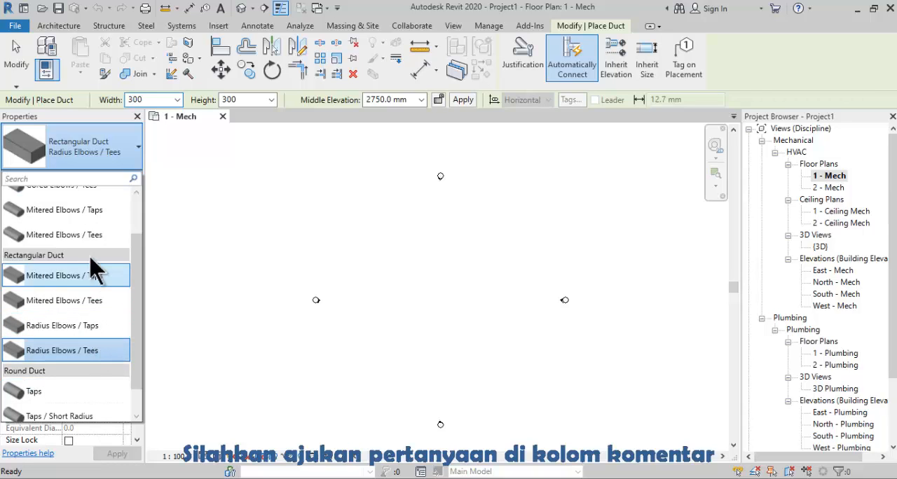
left_click(98, 163)
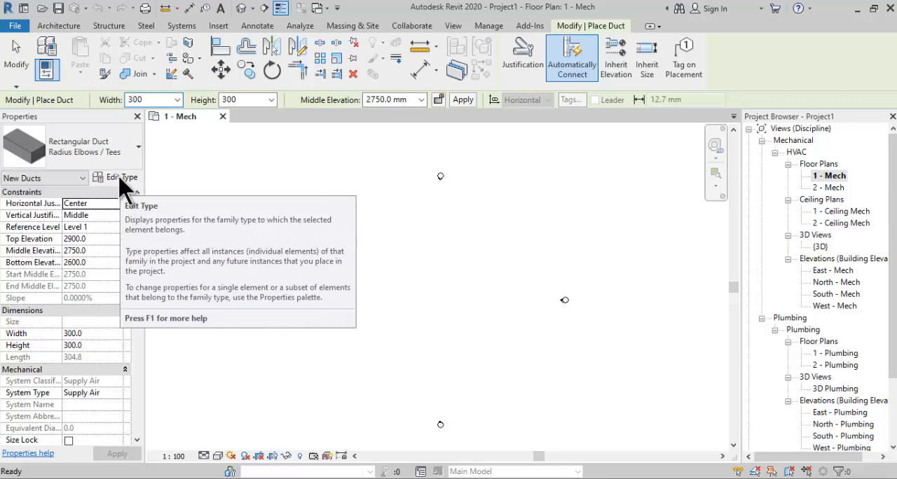
- In the duct type's routing preferences, set the elbow fitting to M_Rectangular Elbow - Radius: 1 W
left_click(122, 180)
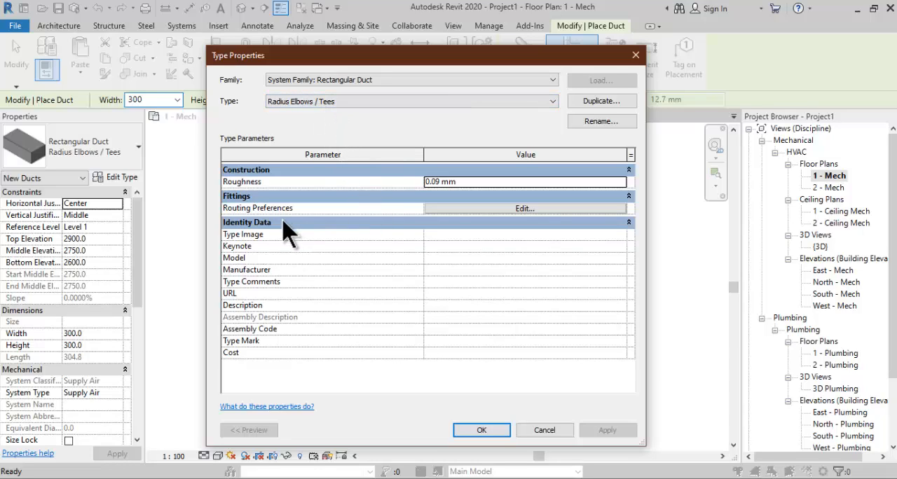
left_click(456, 208)
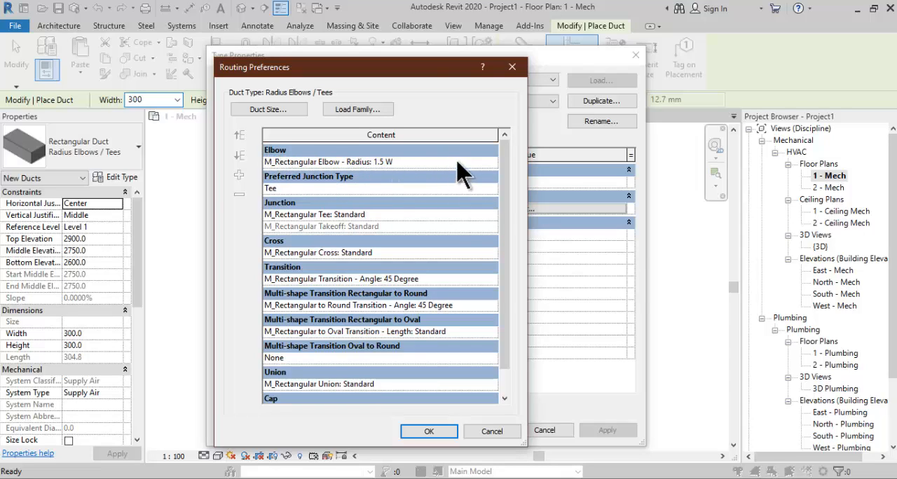
left_click(493, 161)
left_click(493, 162)
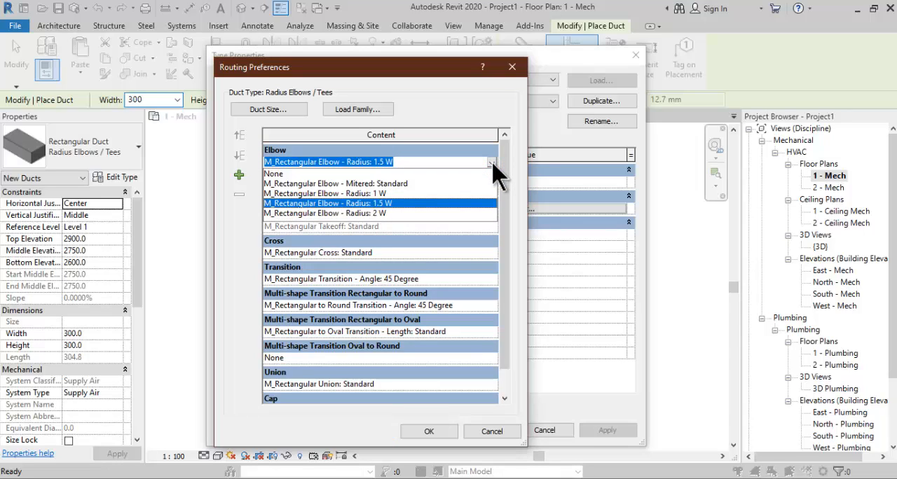
left_click(375, 194)
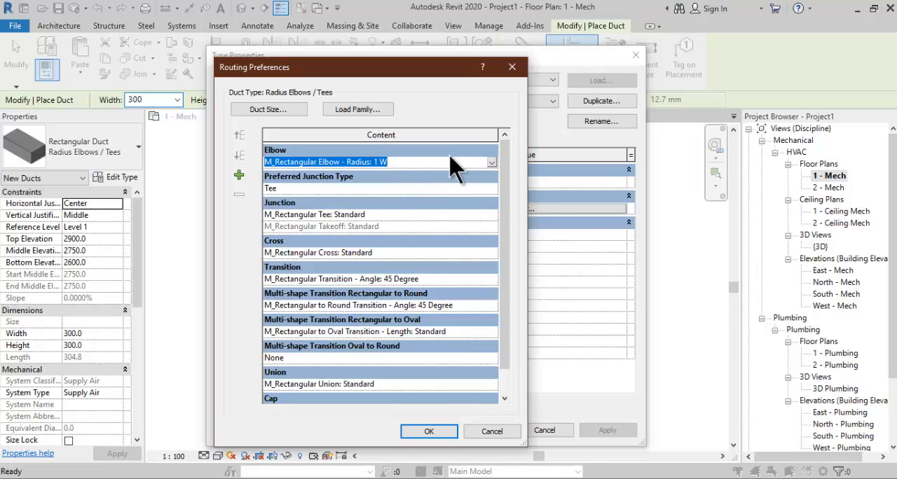
left_click(492, 164)
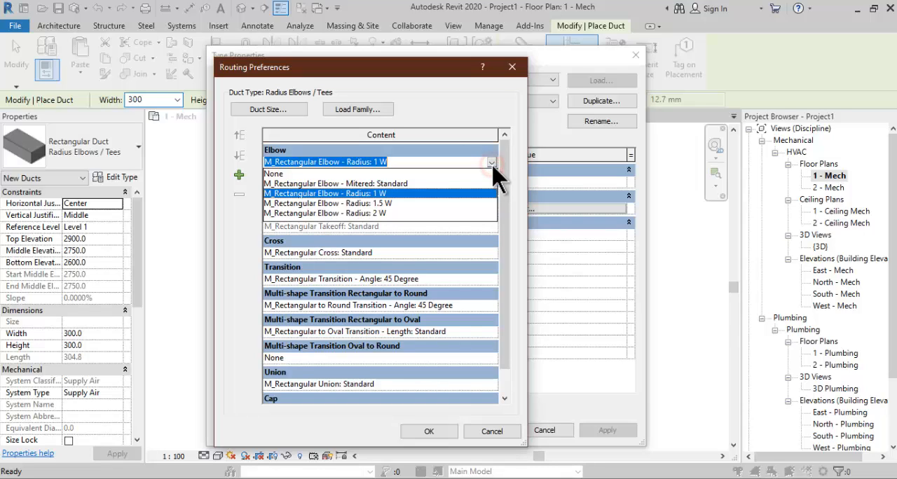
left_click(388, 198)
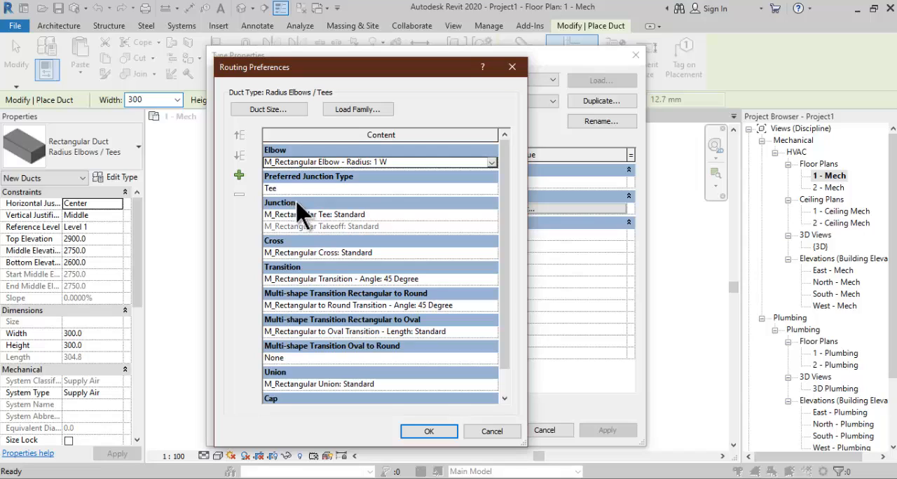
- Review the Cross, Transition and Union fittings in the routing preferences, keeping the 45 Degree transition and the standard union
left_click(309, 253)
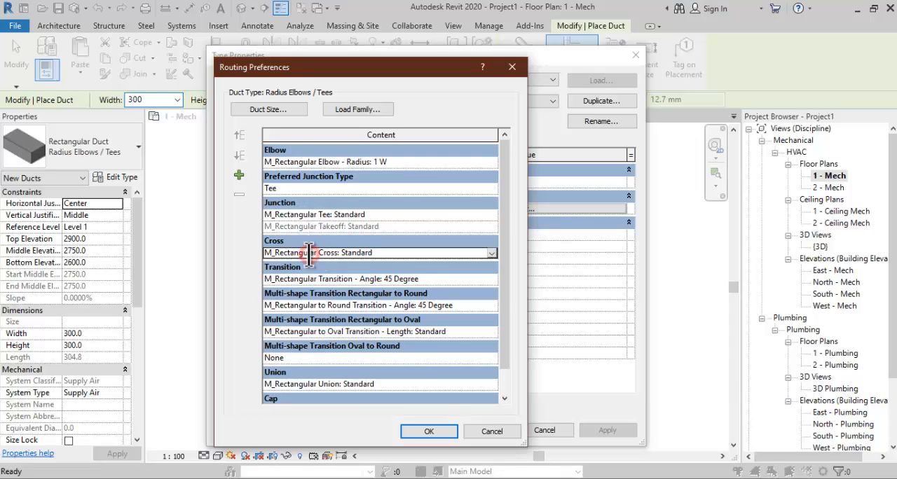
left_click(490, 253)
left_click(491, 254)
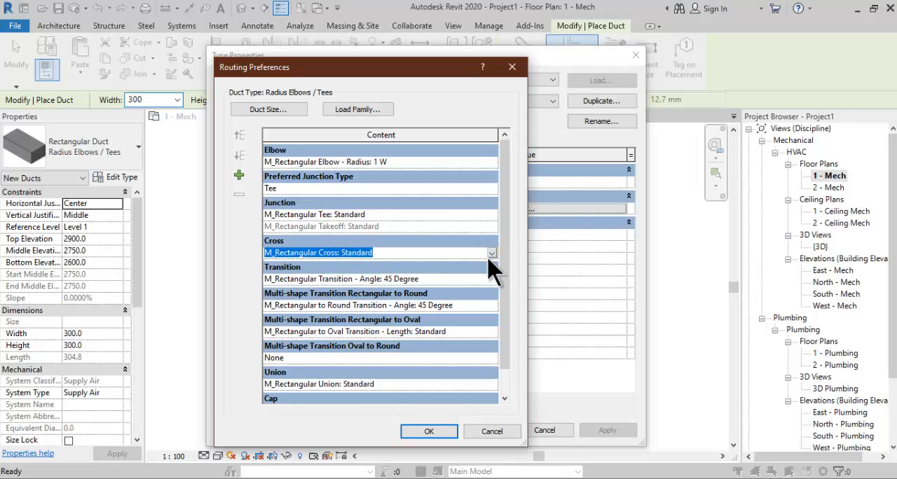
scroll(486, 276, "down", 1)
scroll(486, 277, "down", 1)
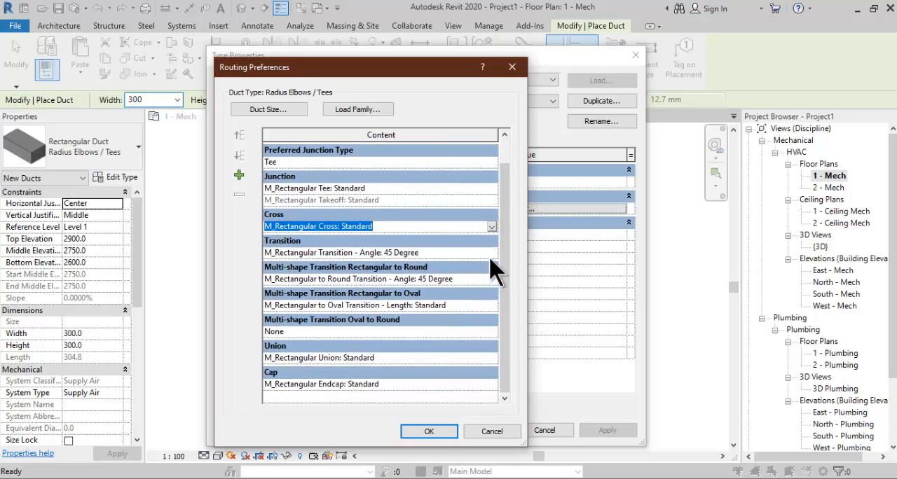
left_click(490, 253)
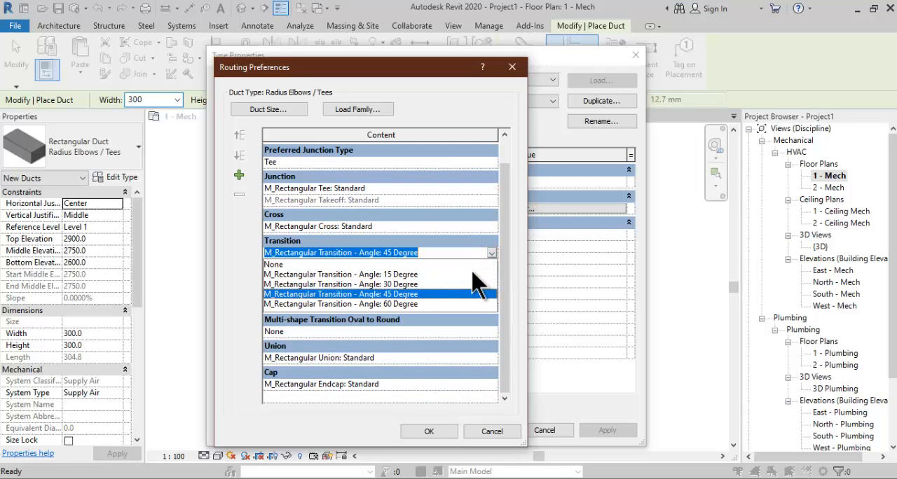
left_click(419, 294)
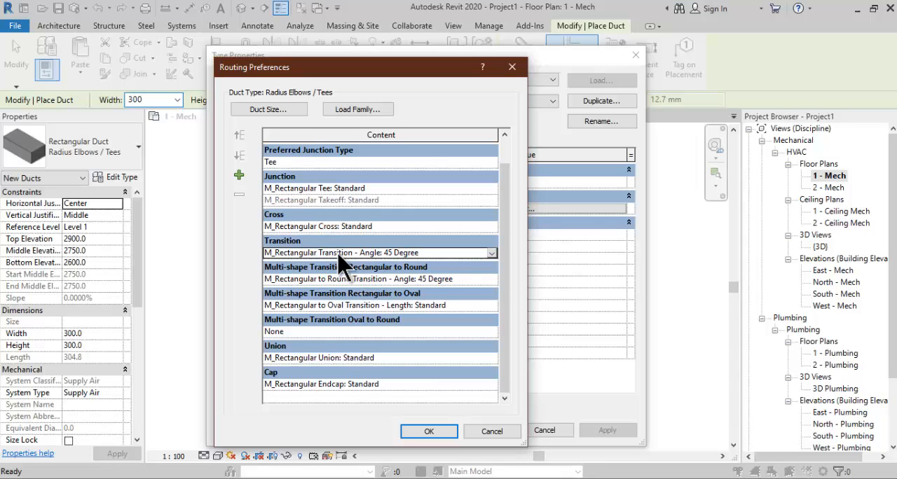
left_click(491, 253)
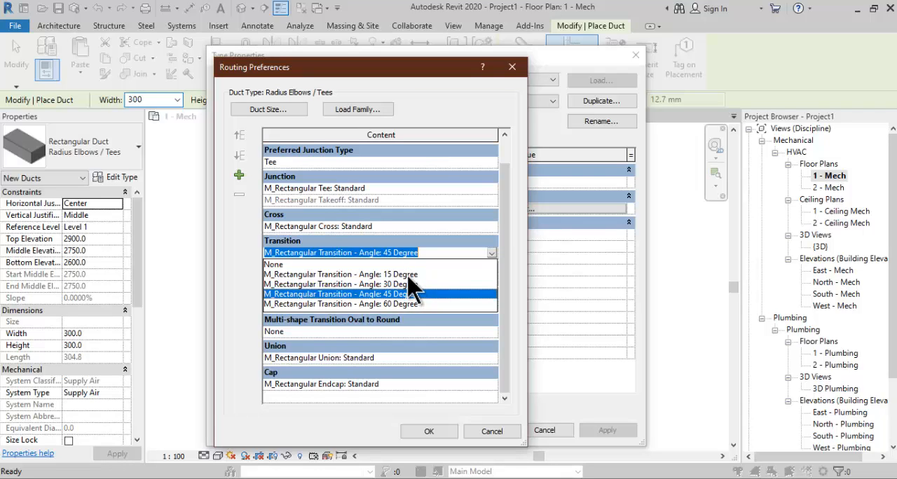
left_click(414, 296)
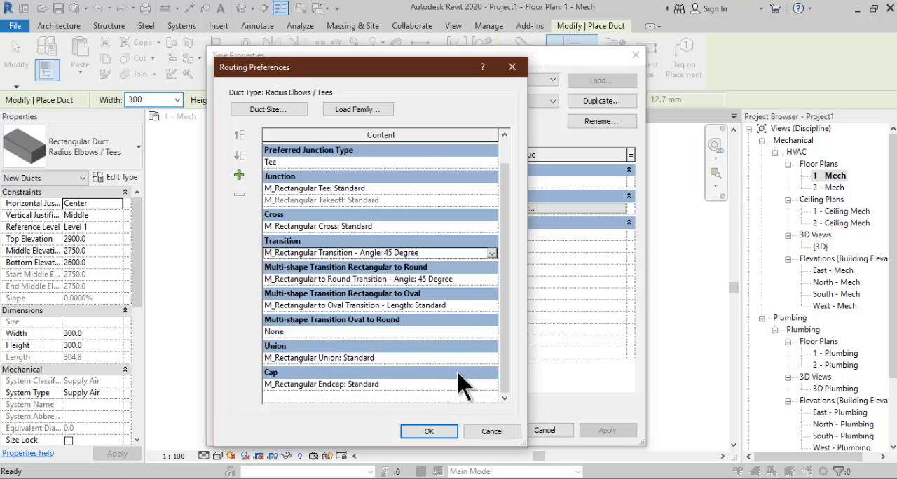
left_click(496, 359)
left_click(492, 358)
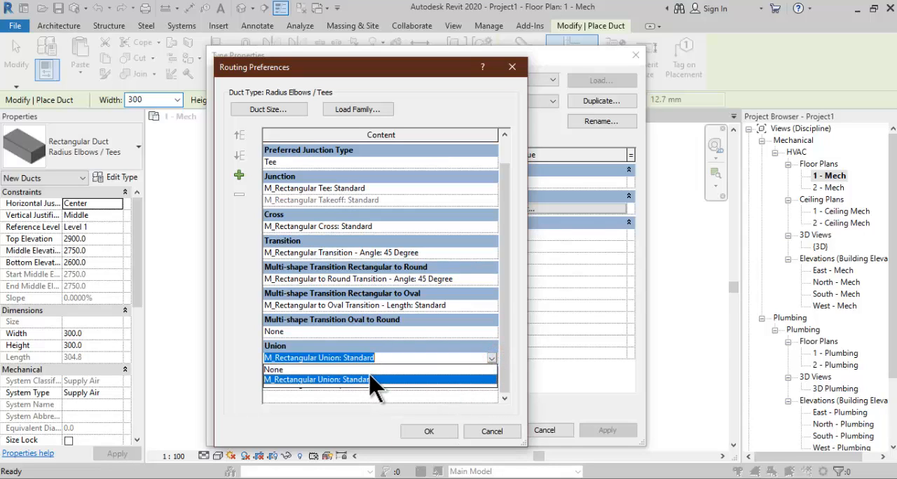
left_click(492, 359)
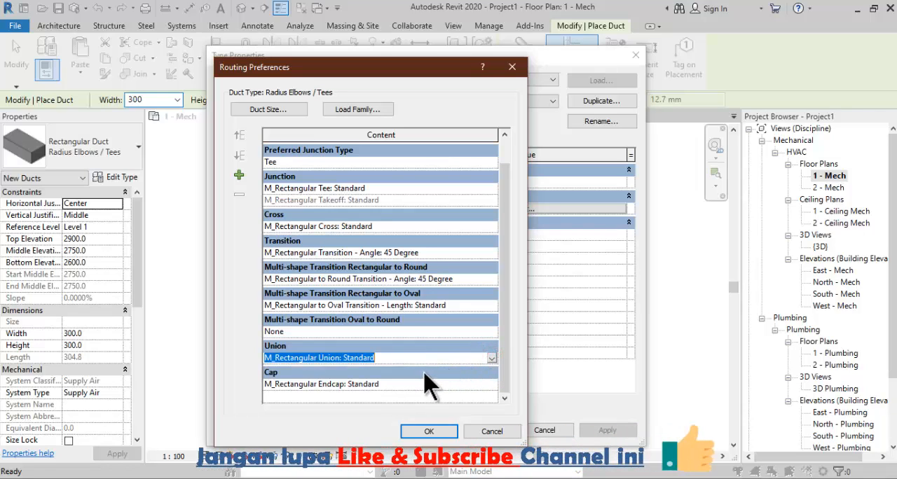
- Browse the family library's Duct, Fittings, Rectangular, Tees folder for loadable tee families, without loading any, and return to the routing preferences
left_click(358, 111)
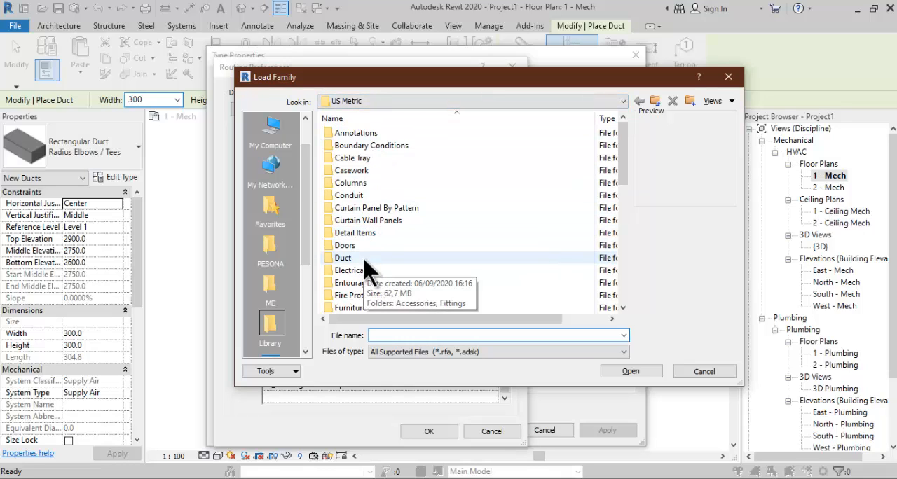
double_click(364, 258)
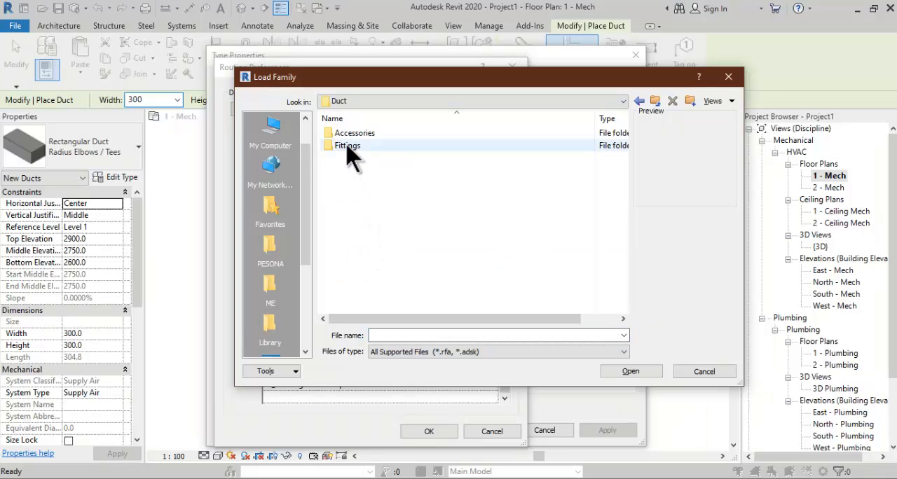
double_click(348, 149)
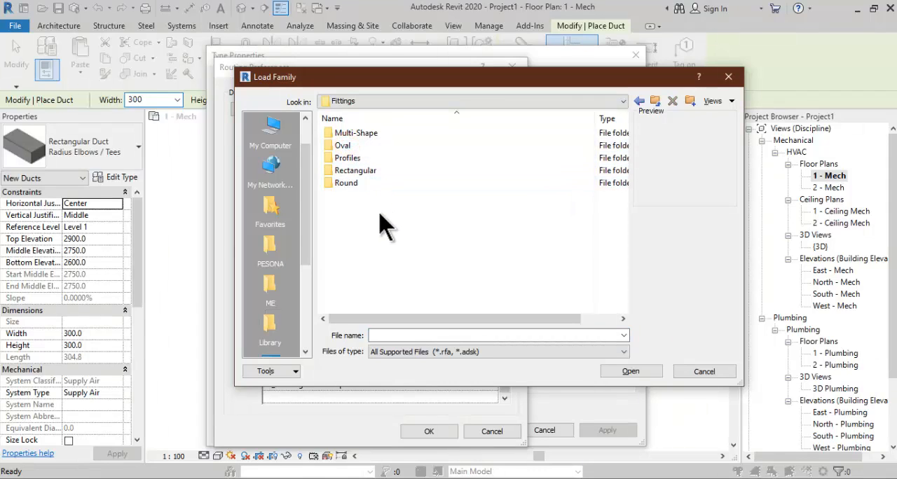
double_click(377, 172)
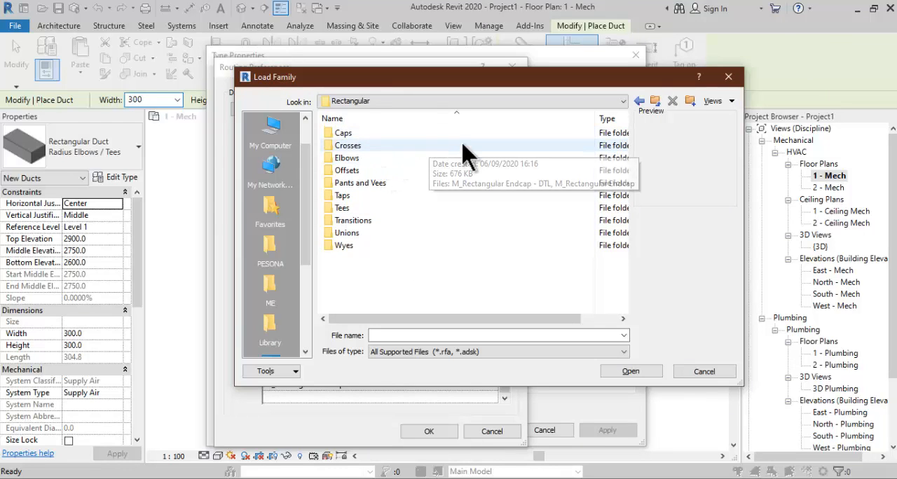
left_click(415, 208)
double_click(416, 208)
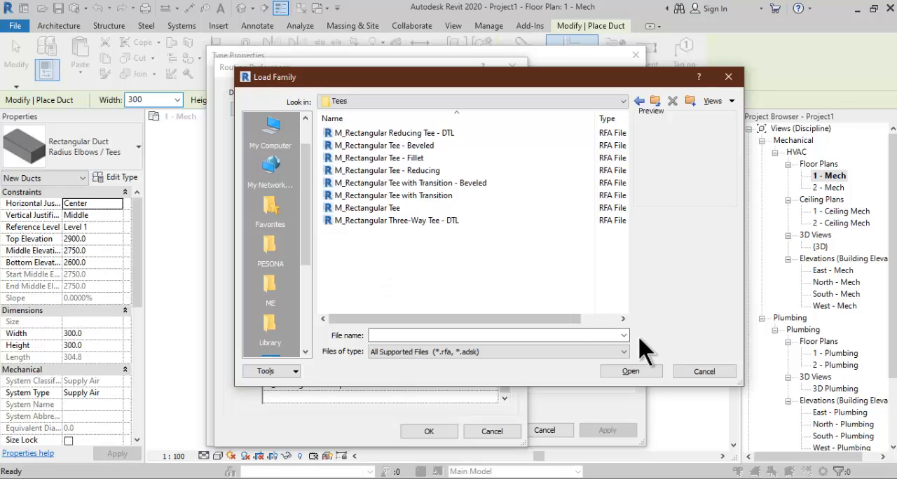
left_click(703, 372)
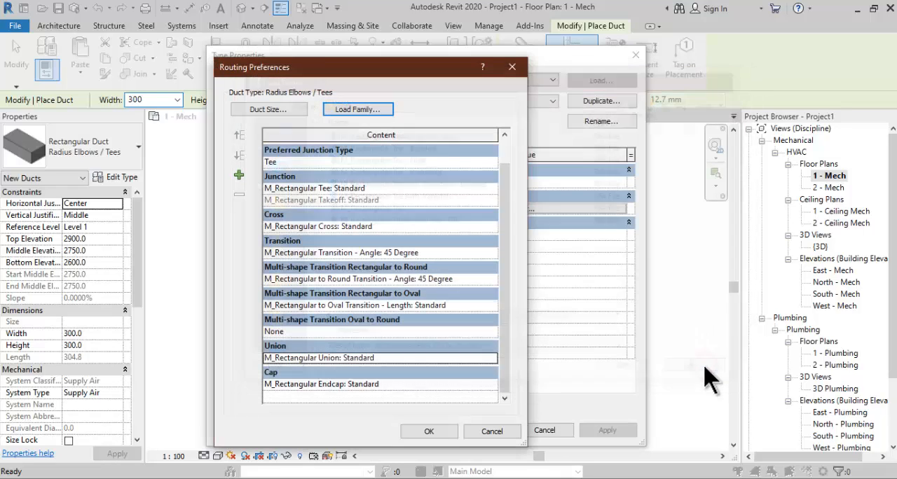
left_click_drag(510, 326, 506, 262)
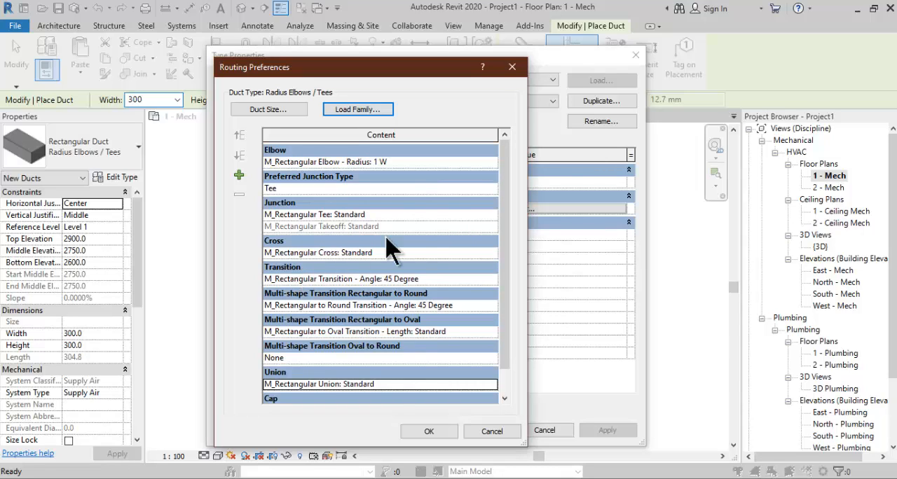
- Reselect M_Rectangular Elbow - Radius: 1 W as the elbow fitting and accept the routing preferences and type properties
left_click(492, 162)
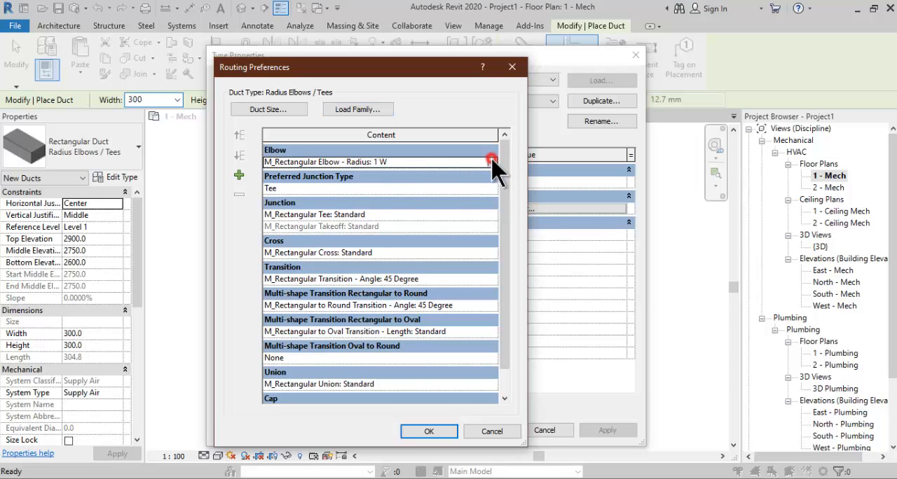
left_click(492, 162)
left_click(406, 174)
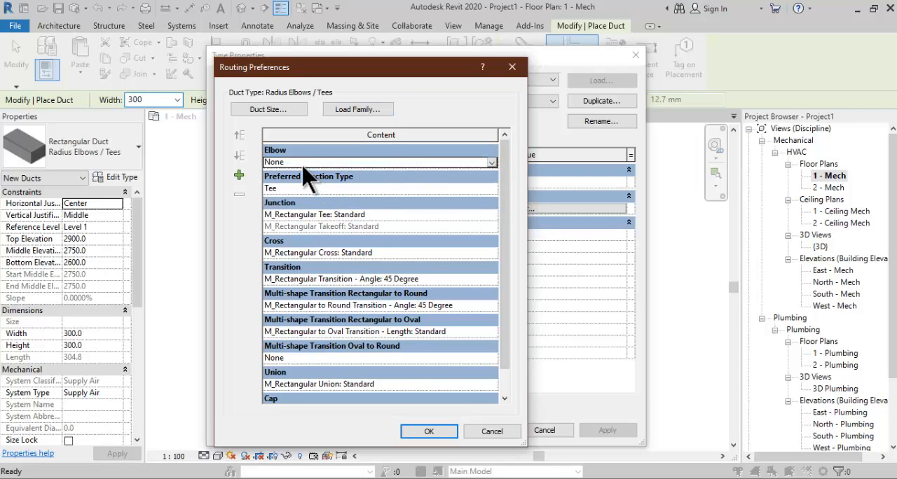
left_click(491, 162)
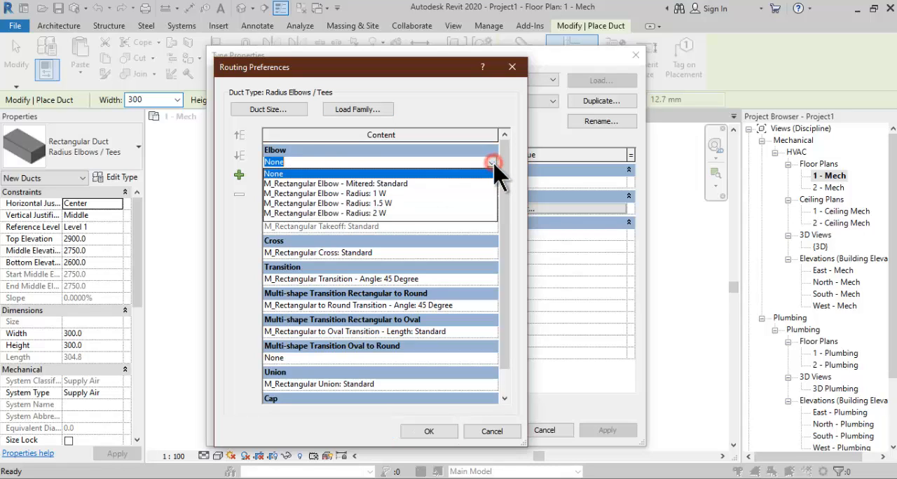
left_click(468, 194)
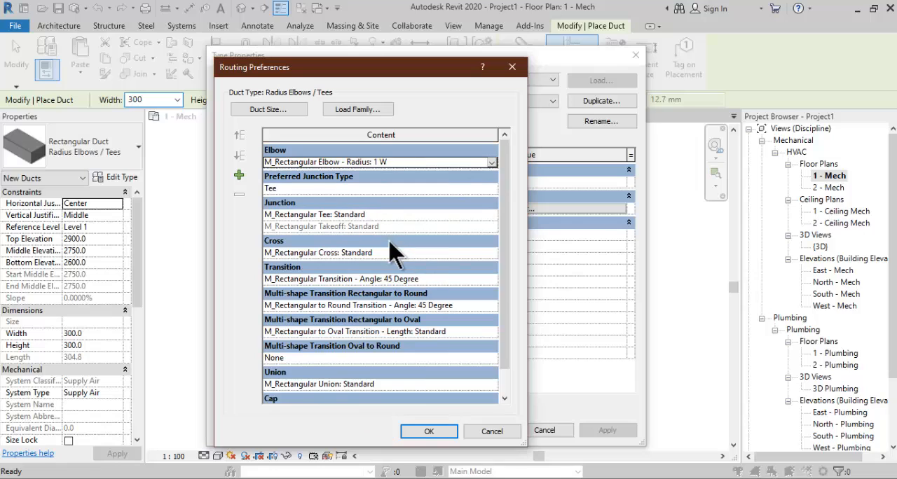
scroll(506, 289, "down", 1)
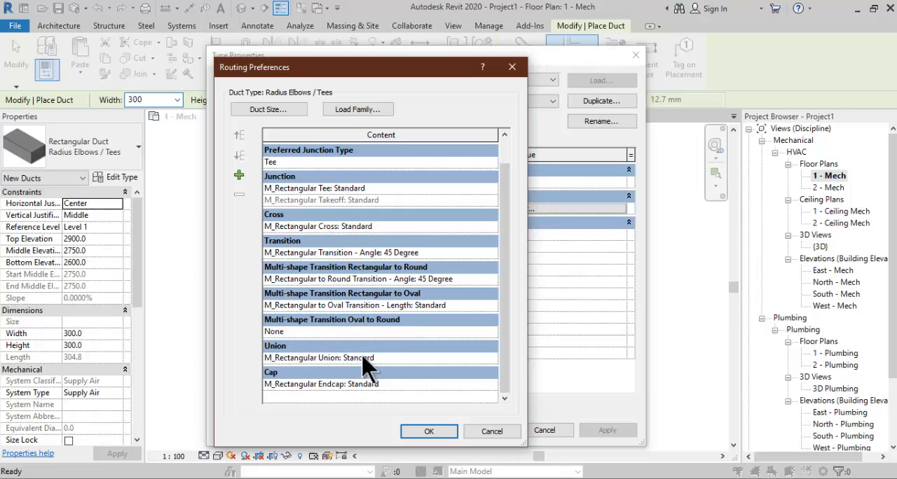
left_click(429, 431)
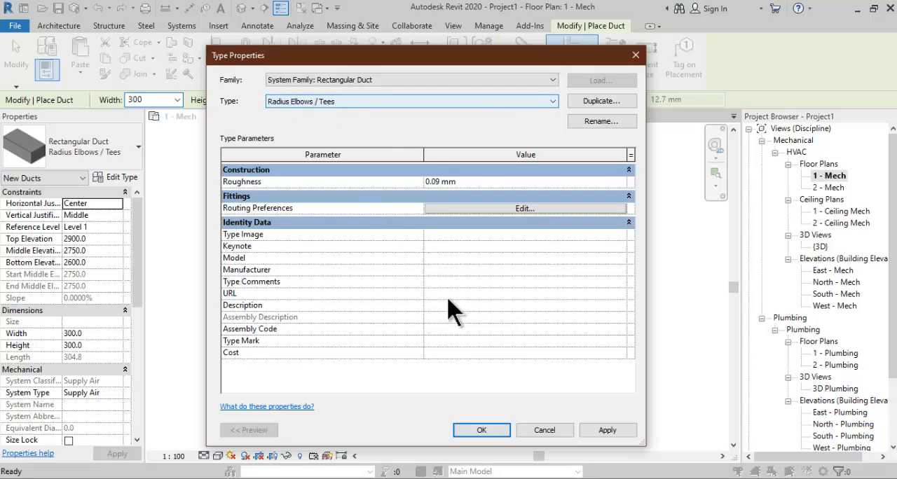
left_click(494, 429)
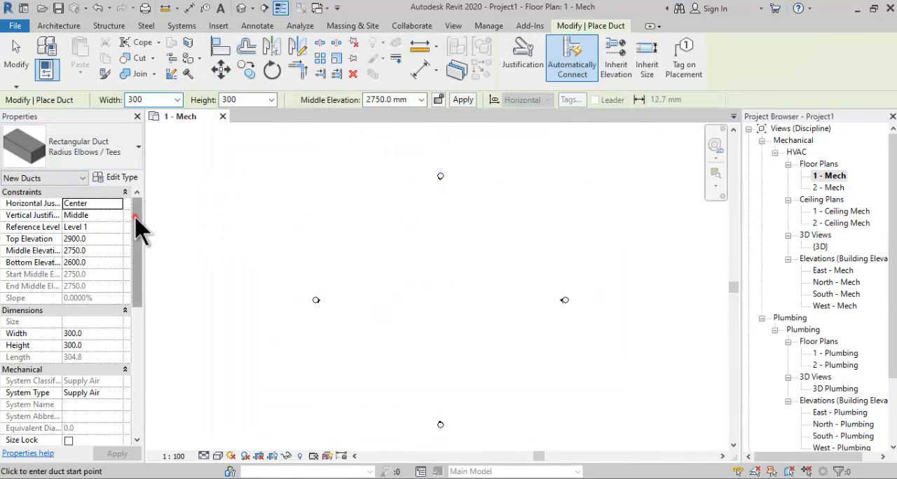
- Set the system type of the new duct to Supply Air in its mechanical properties
left_click_drag(136, 214, 136, 279)
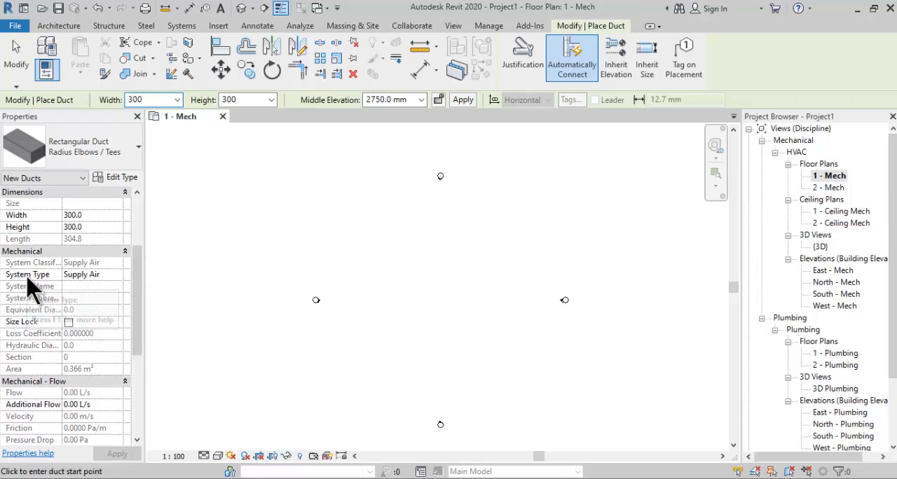
left_click(100, 276)
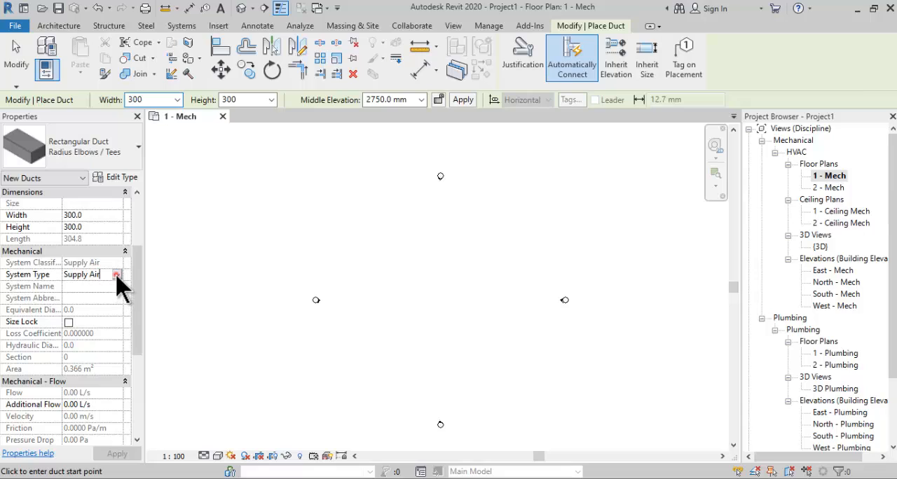
left_click(115, 275)
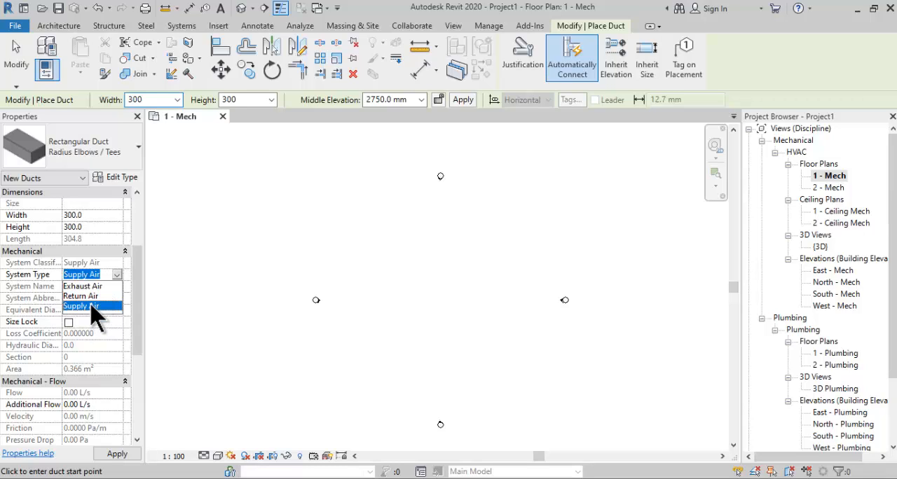
left_click(91, 306)
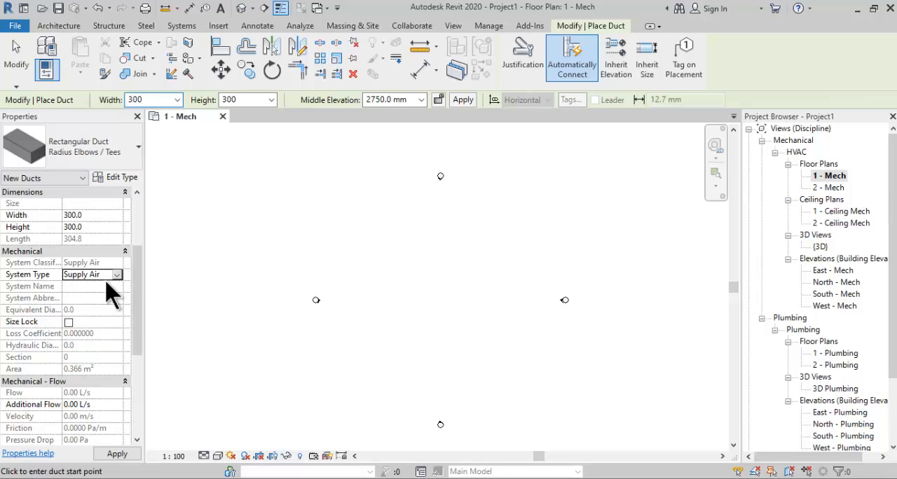
left_click_drag(135, 260, 140, 224)
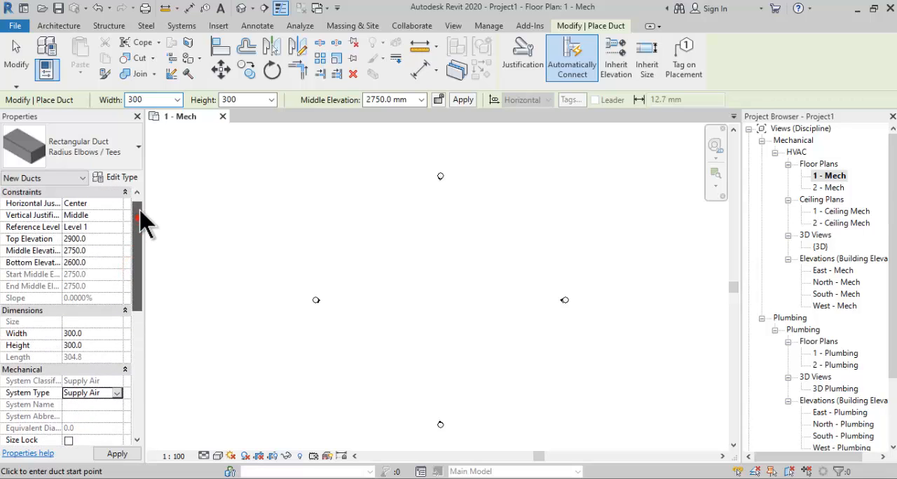
- Set the new duct's size to a width of 600 mm and a height of 250 mm
left_click(178, 100)
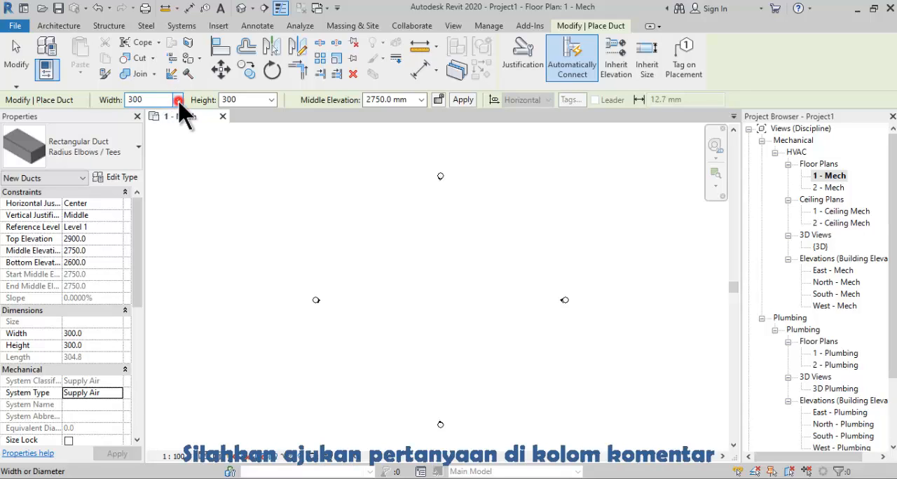
left_click(178, 99)
left_click(178, 99)
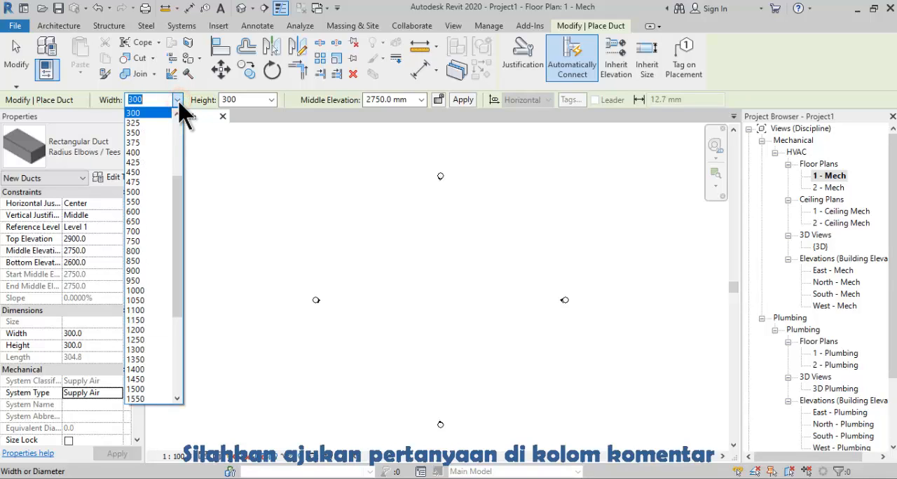
left_click_drag(178, 189, 182, 173)
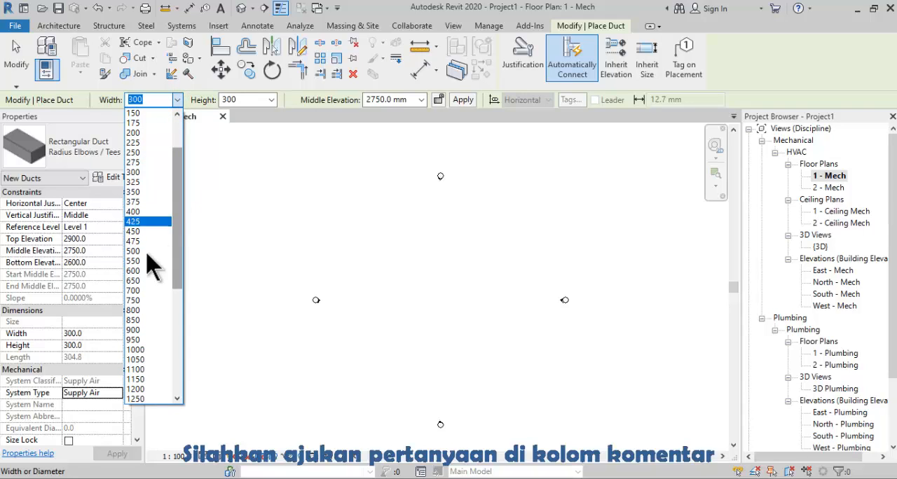
left_click(146, 272)
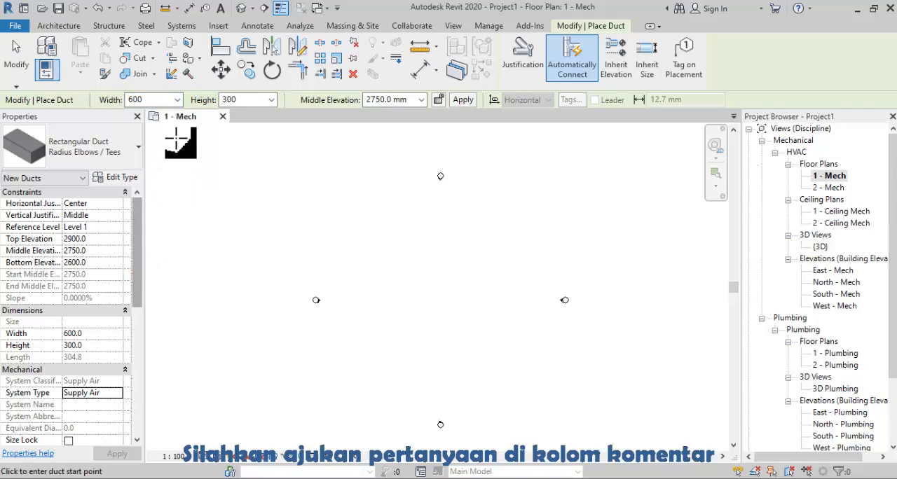
left_click(272, 100)
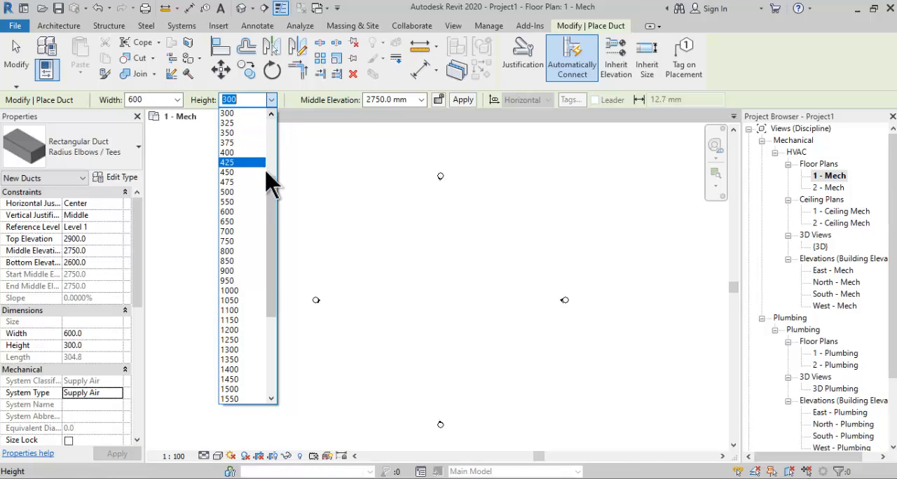
left_click_drag(273, 201, 277, 168)
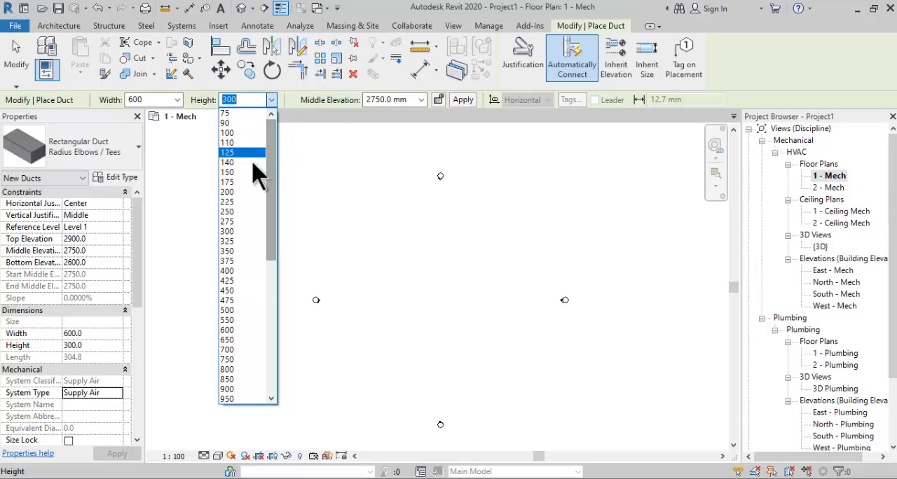
left_click(241, 212)
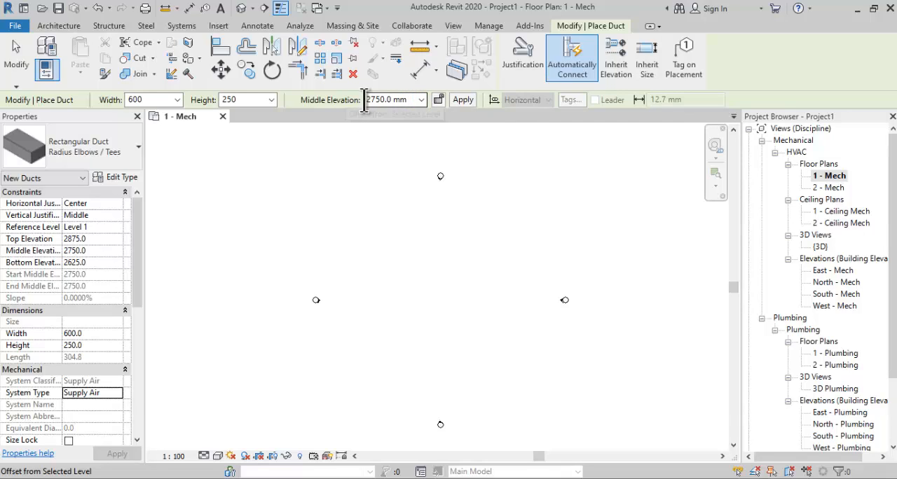
- Set the duct's middle elevation to 3800 mm and refine its height by setting the bottom elevation to 3700 mm
left_click(410, 99)
left_click(414, 99)
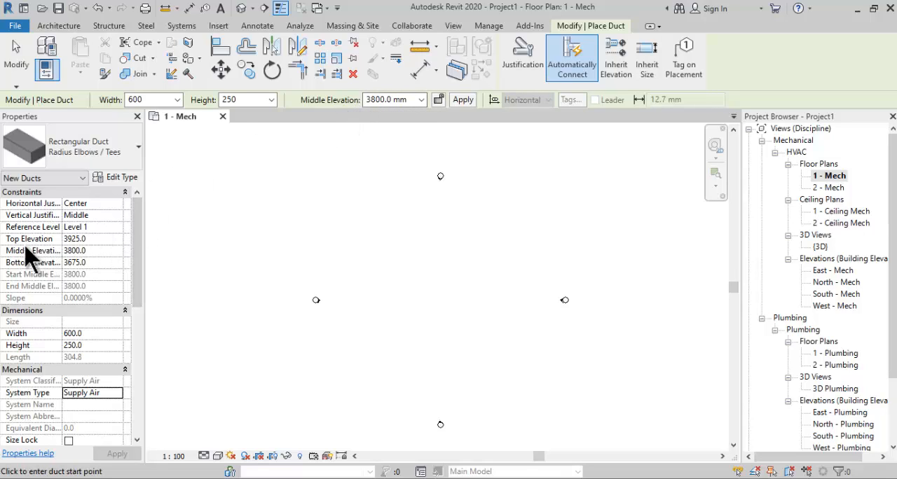
left_click(101, 263)
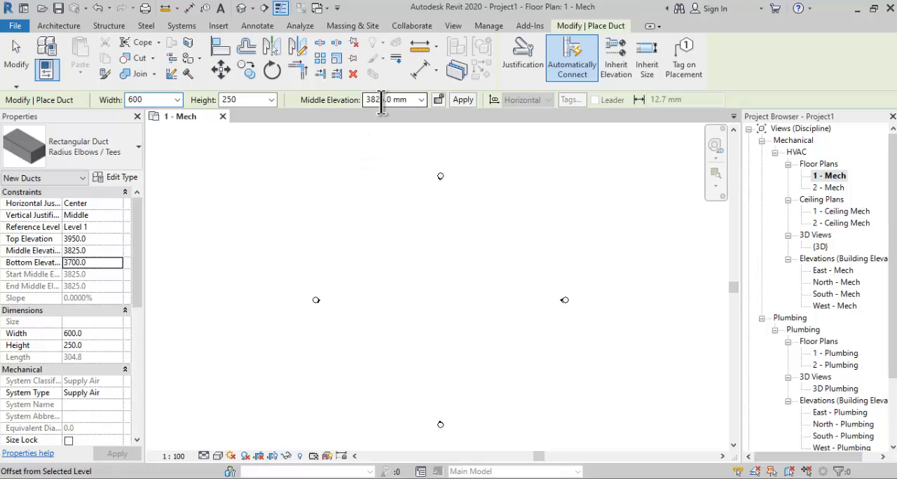
- Draw the first horizontal duct segment, about 4400 mm long, between the elevation markers in the floor plan
middle_click_drag(421, 273, 391, 241)
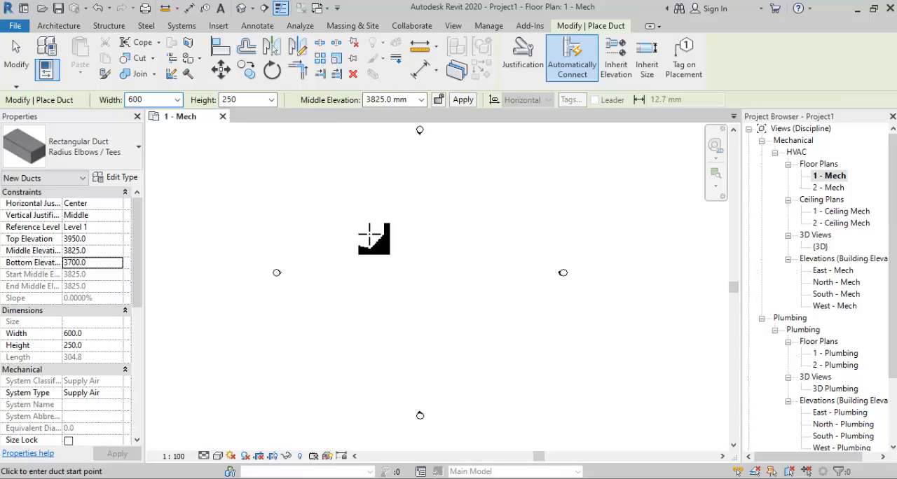
scroll(369, 235, "up", 1)
middle_click_drag(353, 254, 337, 306)
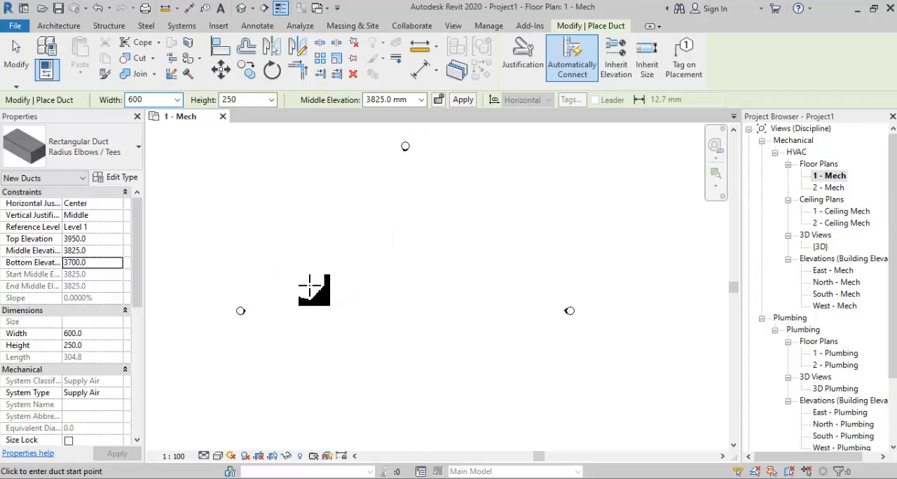
left_click(301, 286)
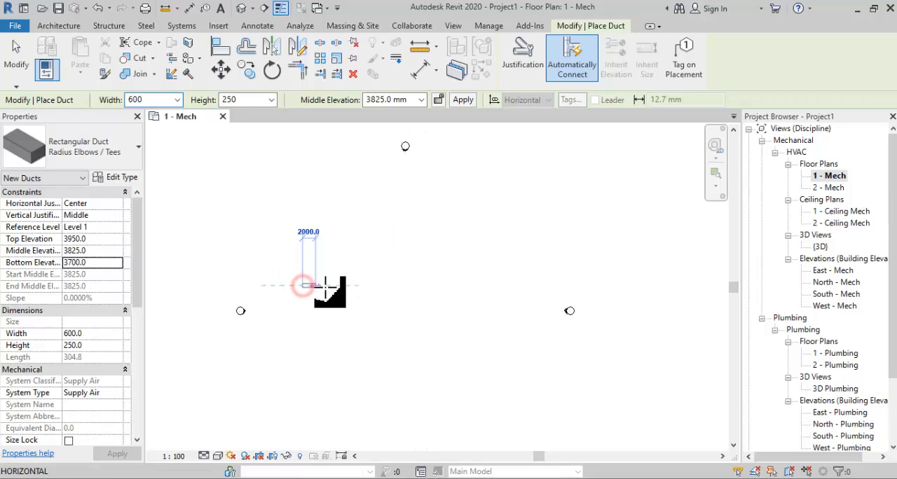
scroll(322, 286, "up", 2)
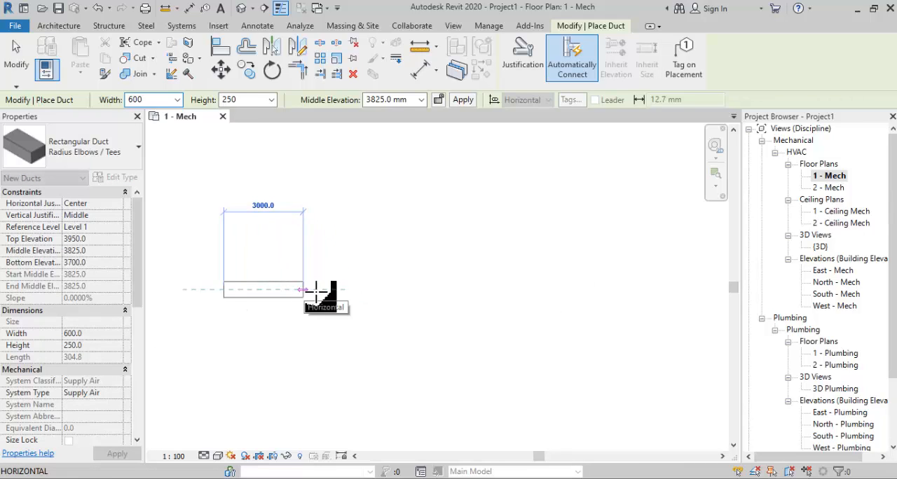
scroll(325, 288, "up", 1)
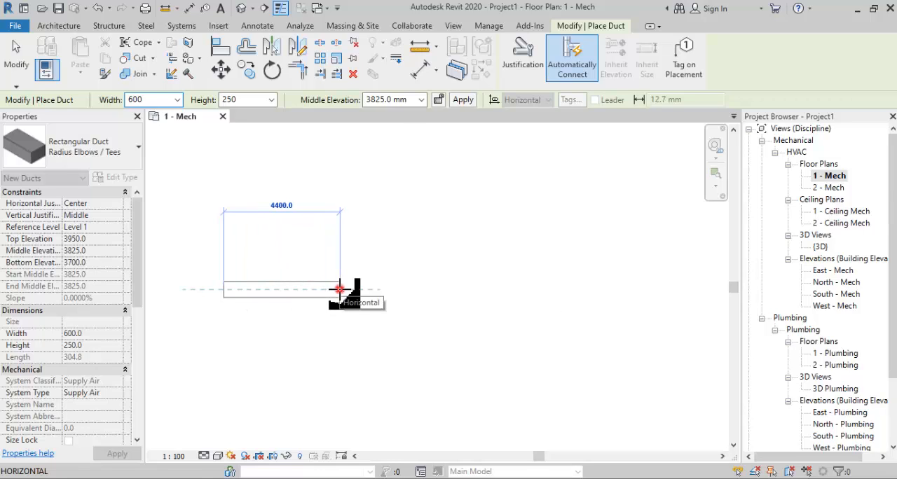
left_click(340, 289)
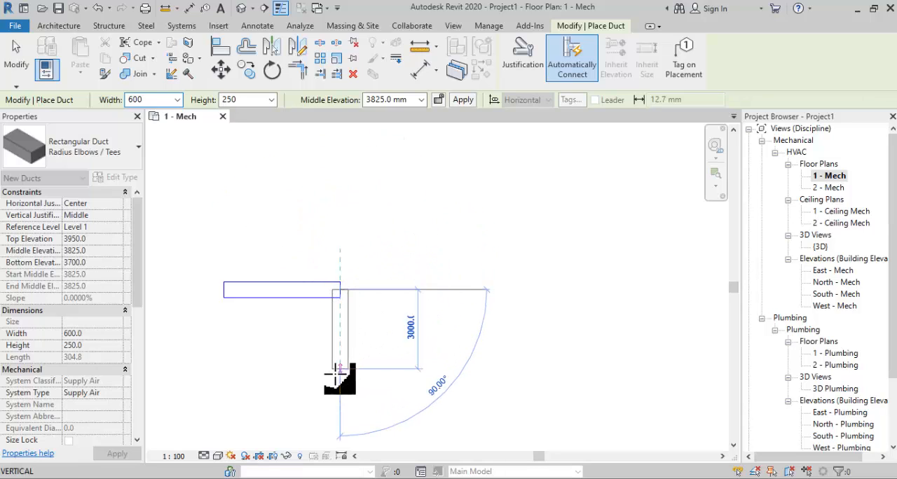
- Continue the duct about 4000 mm straight down in plan and add a longer horizontal segment running to the right
scroll(340, 401, "down", 1)
middle_click_drag(341, 398, 326, 300)
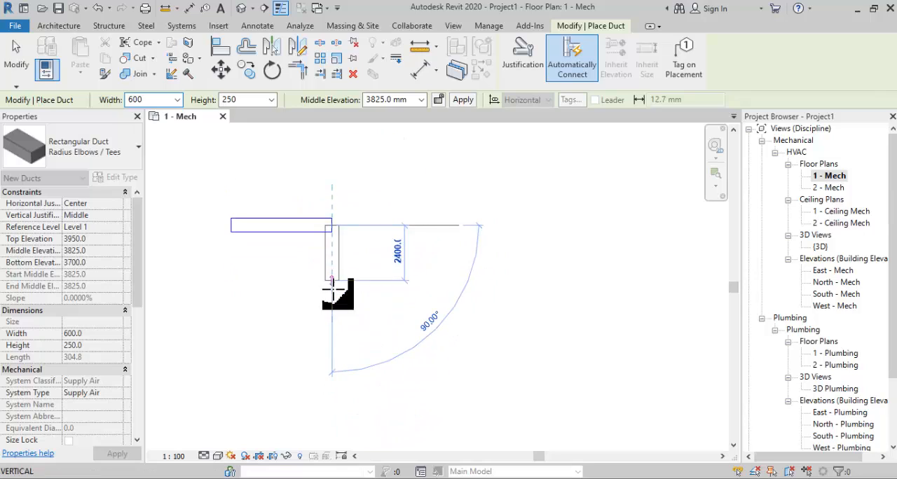
left_click(349, 325)
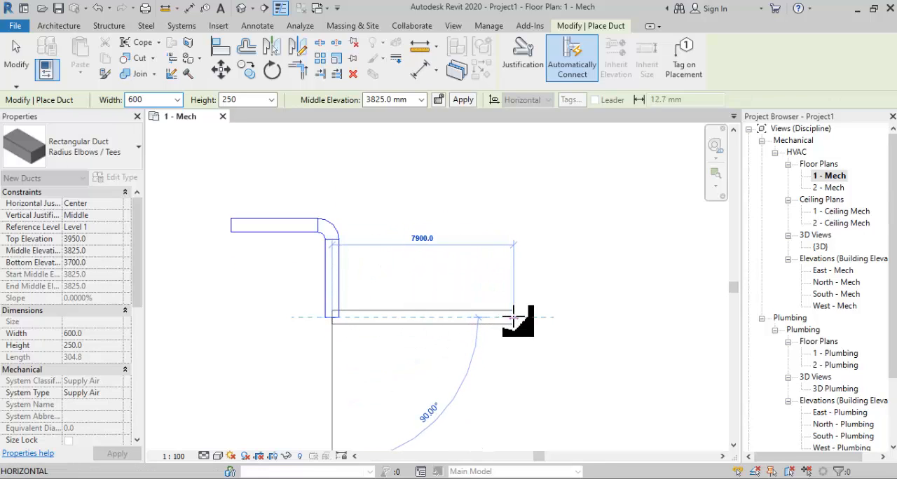
left_click(538, 318)
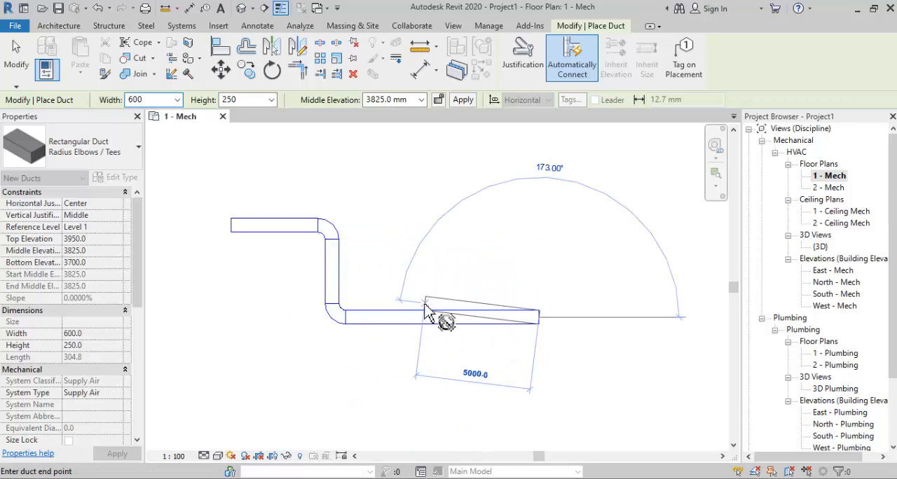
- Extend the duct about 3900 mm further down in plan, add a final horizontal segment to the right, and end the run
scroll(425, 304, "down", 2)
middle_click_drag(423, 303, 387, 204)
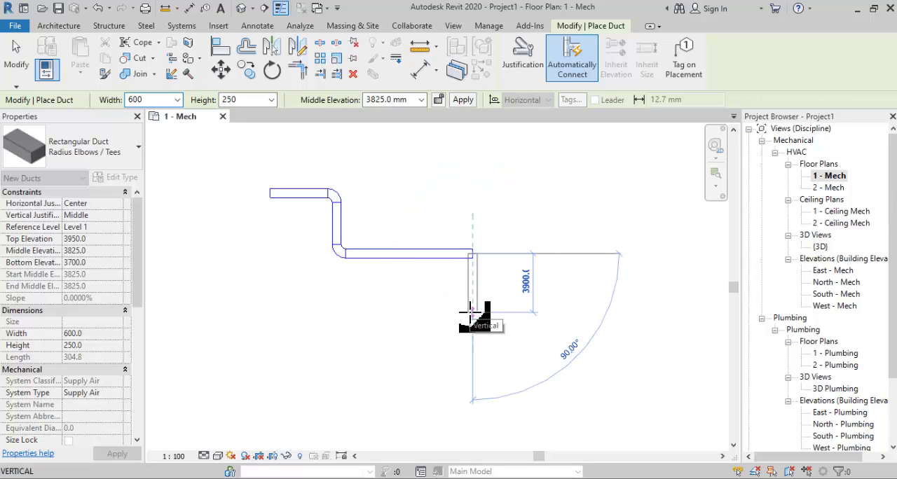
left_click(470, 313)
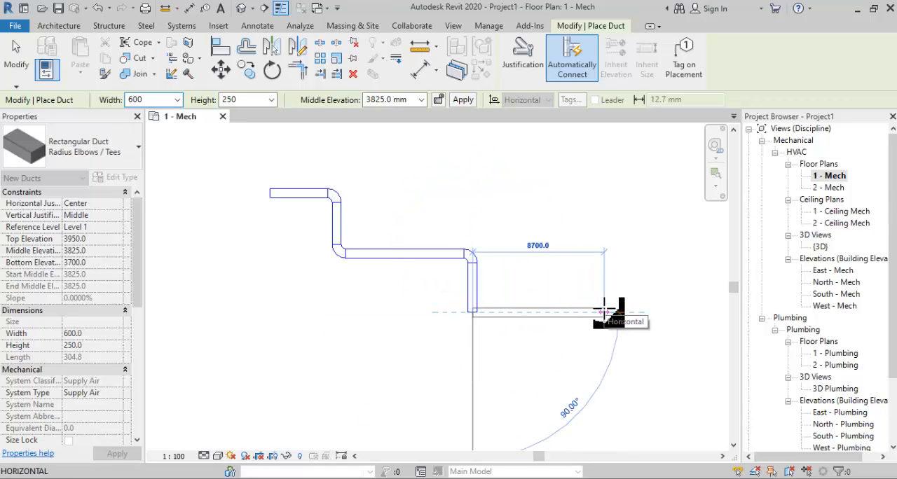
left_click(626, 312)
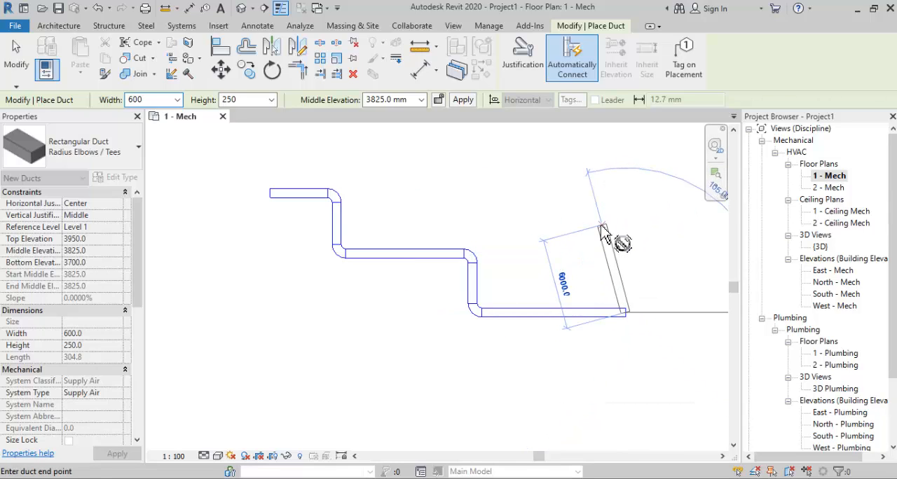
key("Escape")
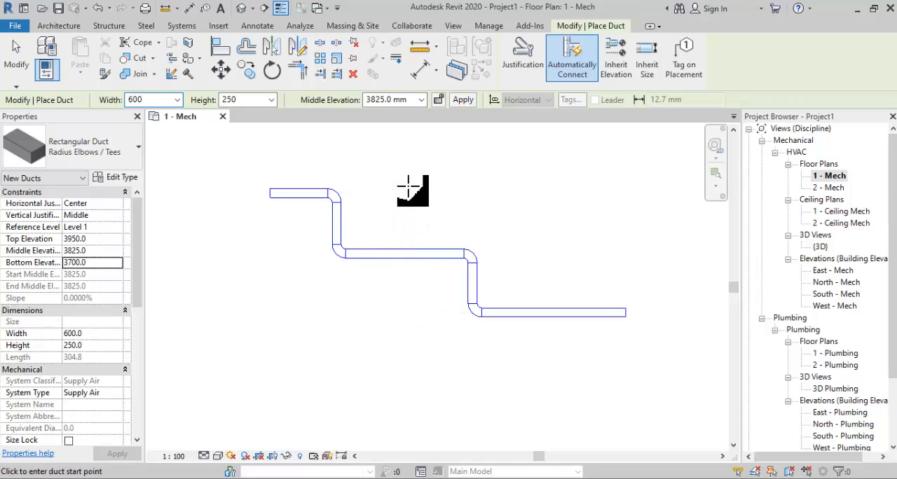
- Draw a 600 x 250 mm vertical branch duct about 7800 mm long from above into the run's middle horizontal segment
left_click(411, 136)
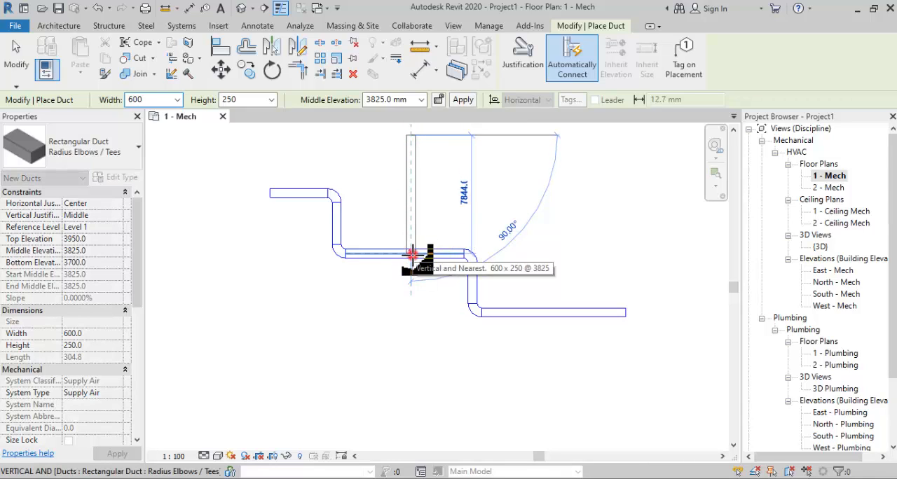
left_click(411, 254)
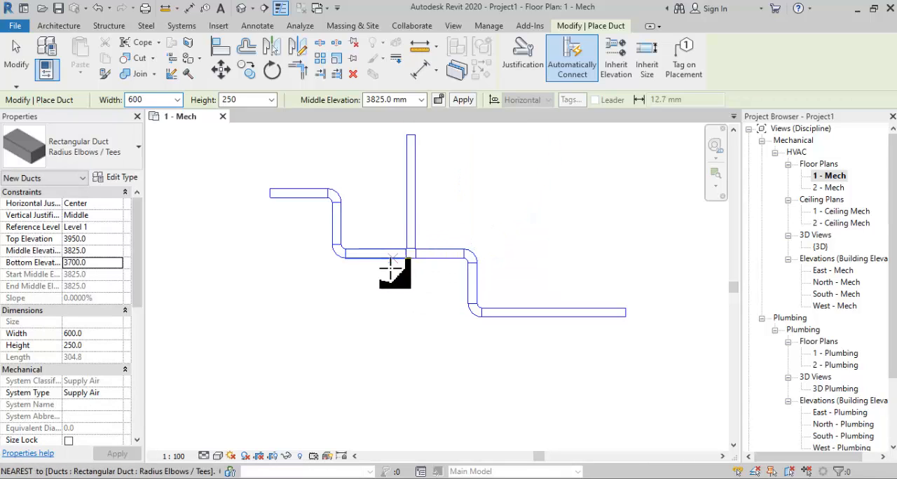
scroll(417, 276, "up", 6)
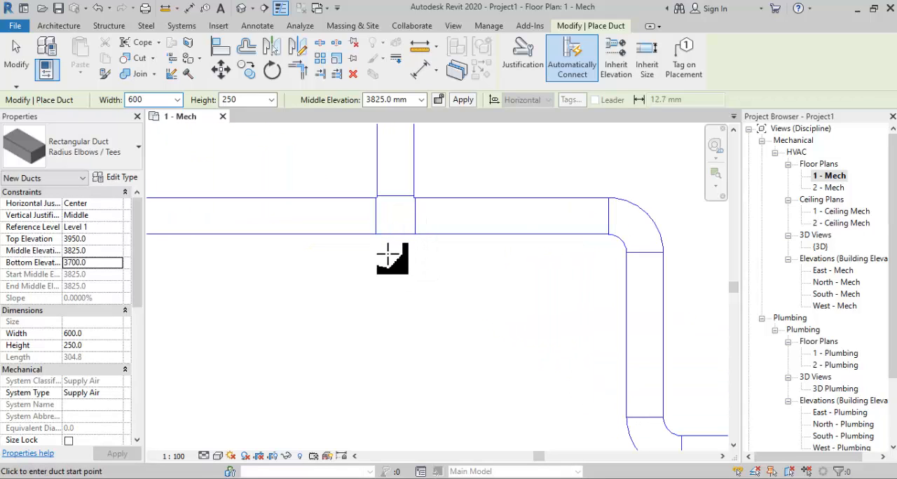
scroll(388, 254, "down", 2)
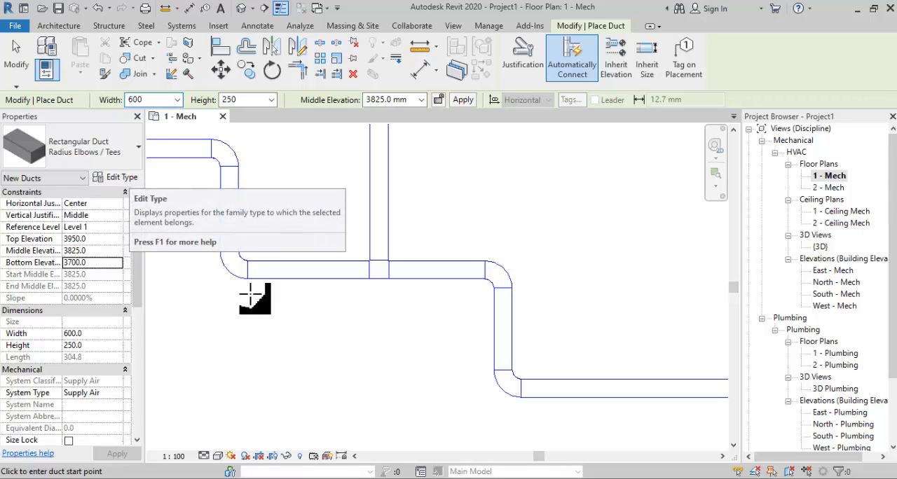
- Draw a horizontal side branch about 7400 mm long to the right from the midpoint of the vertical branch's upper duct
scroll(349, 325, "down", 1)
middle_click_drag(349, 325, 319, 305)
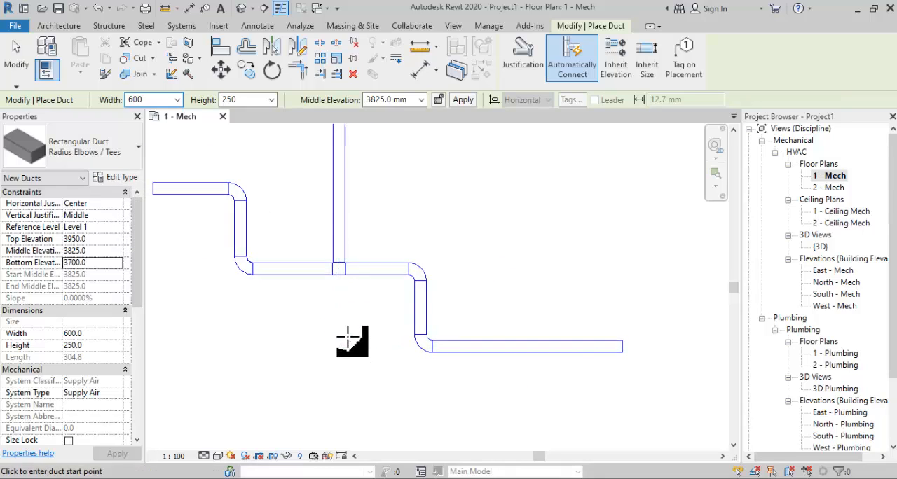
middle_click_drag(347, 337, 349, 366)
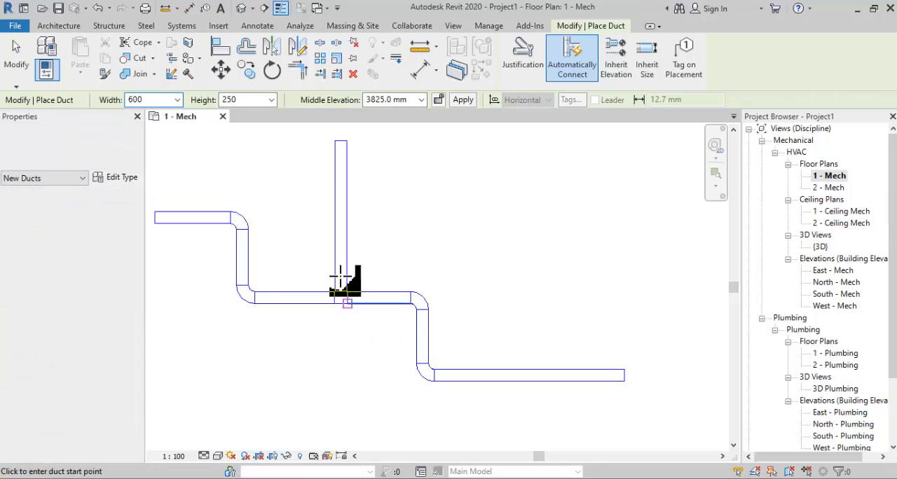
left_click(341, 221)
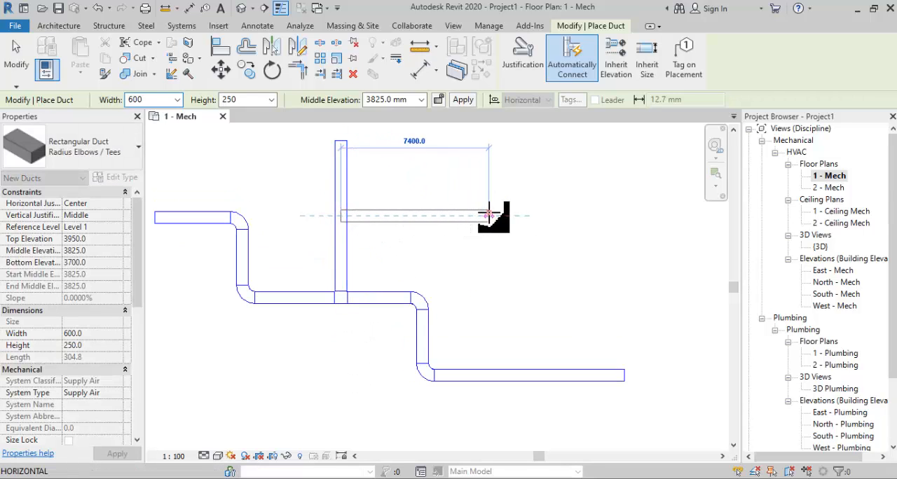
left_click(488, 215)
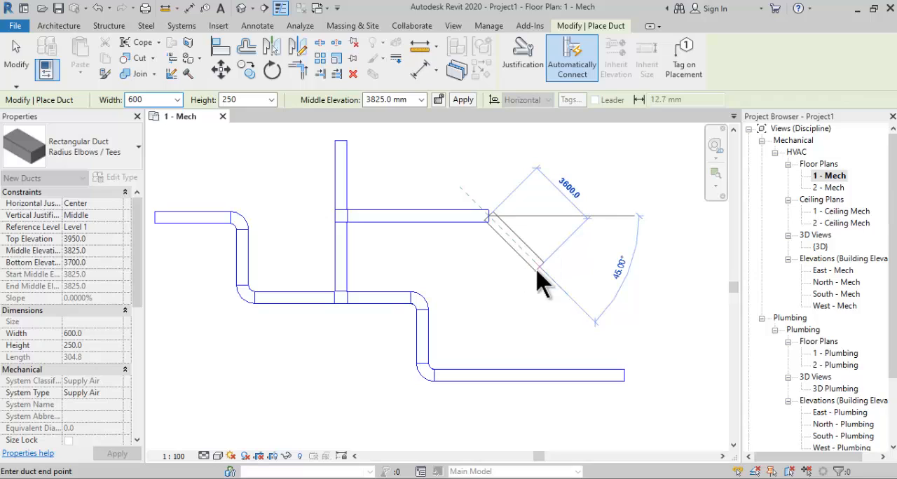
key("Escape")
scroll(481, 294, "down", 1)
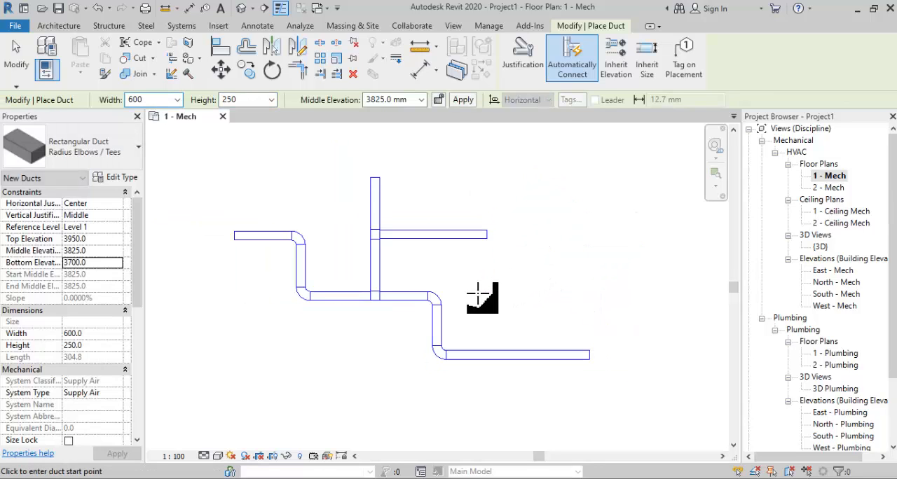
- Draw a separate 600 x 250 mm horizontal duct below the first run, starting in line with that run's left end
middle_click_drag(478, 294, 516, 270)
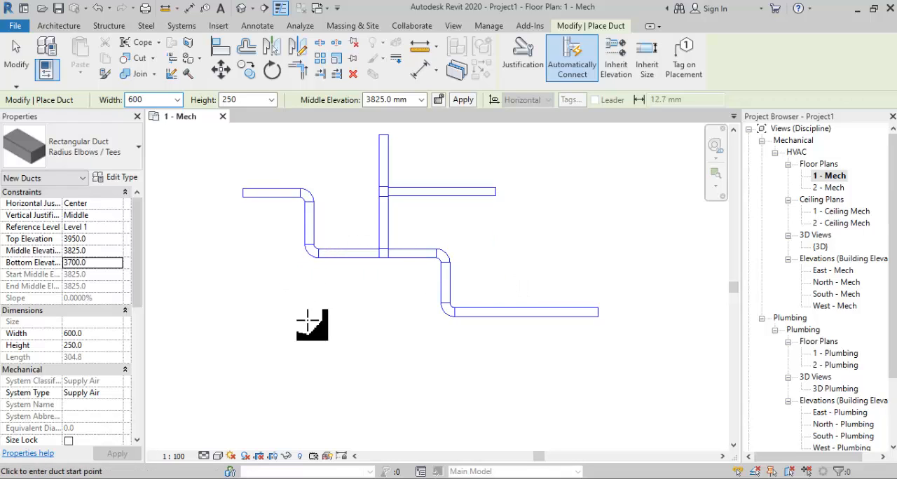
middle_click_drag(338, 327, 371, 270)
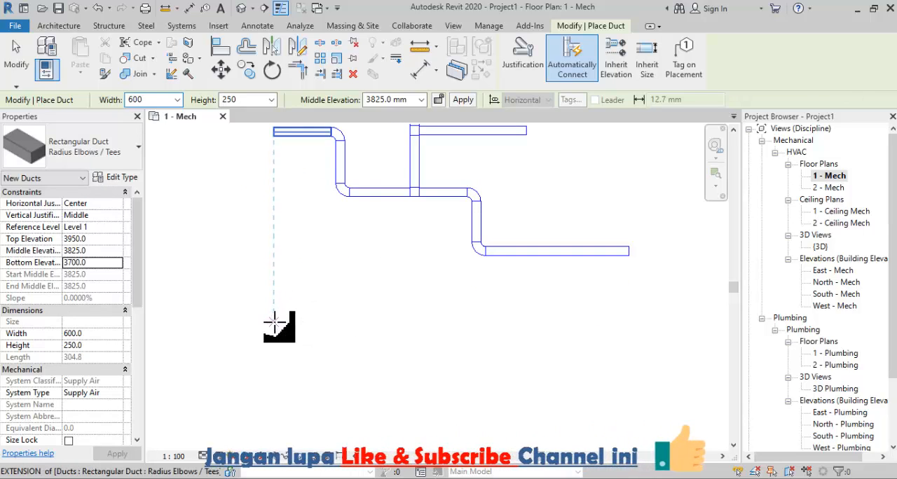
left_click(274, 322)
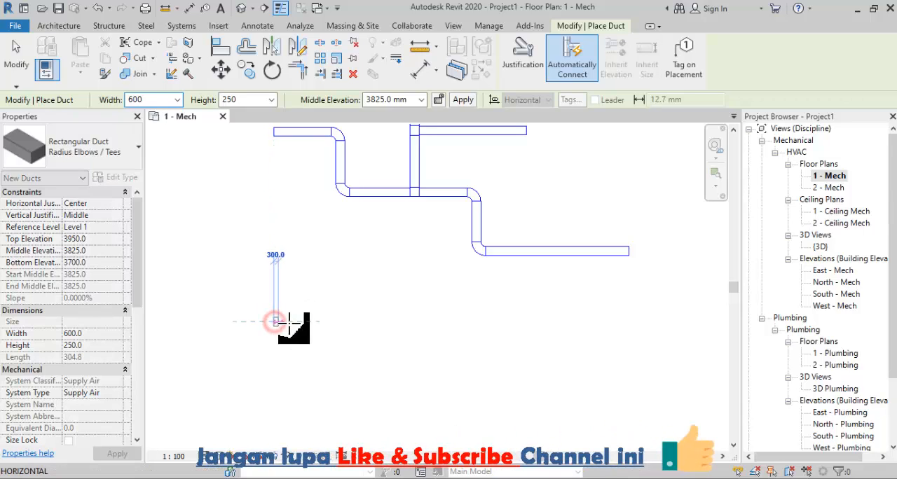
left_click(365, 321)
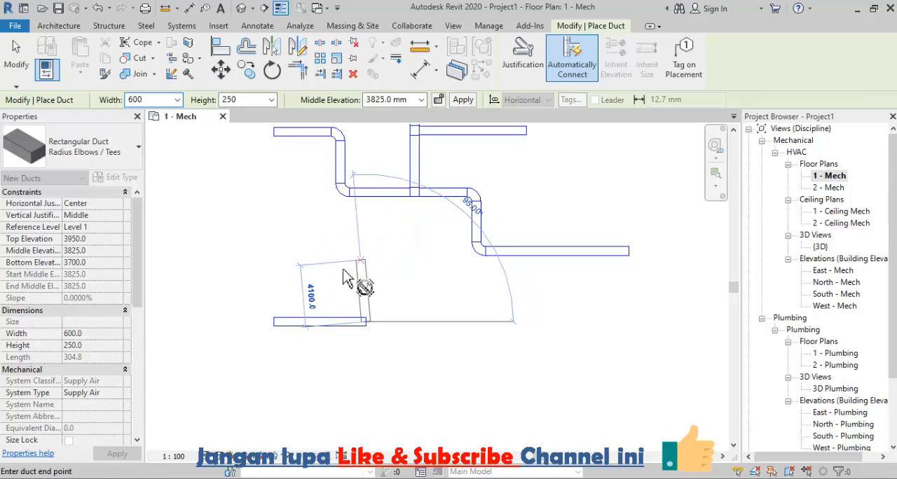
- Continue the new duct at 400 mm width about 3500 mm horizontally, jog down in plan, add a final horizontal segment, and end the run
scroll(399, 317, "up", 5)
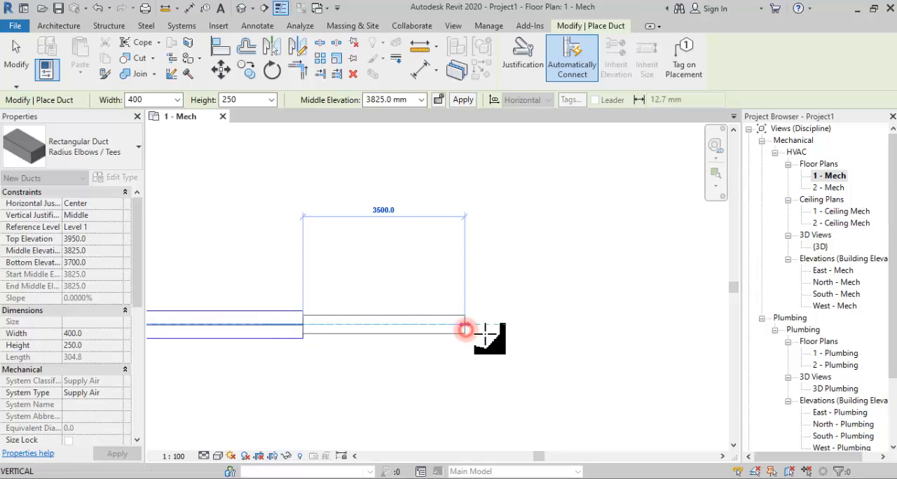
left_click(465, 328)
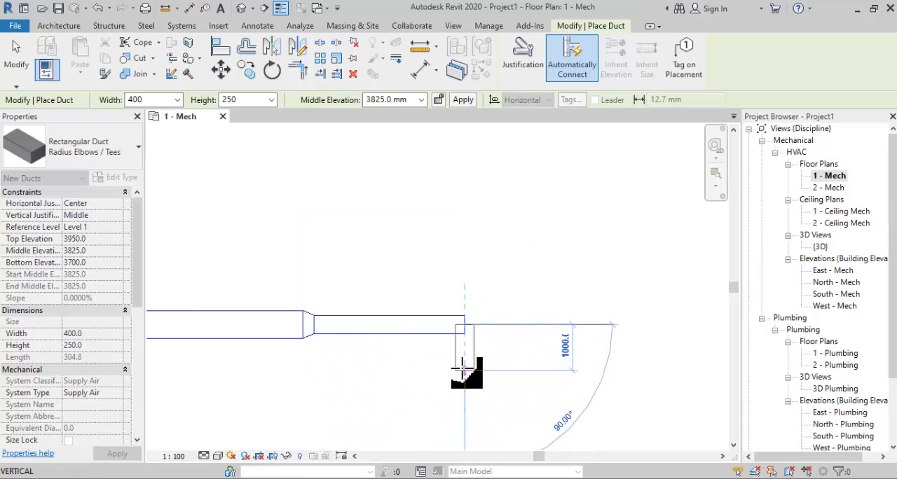
scroll(465, 362, "down", 1)
middle_click_drag(466, 361, 459, 279)
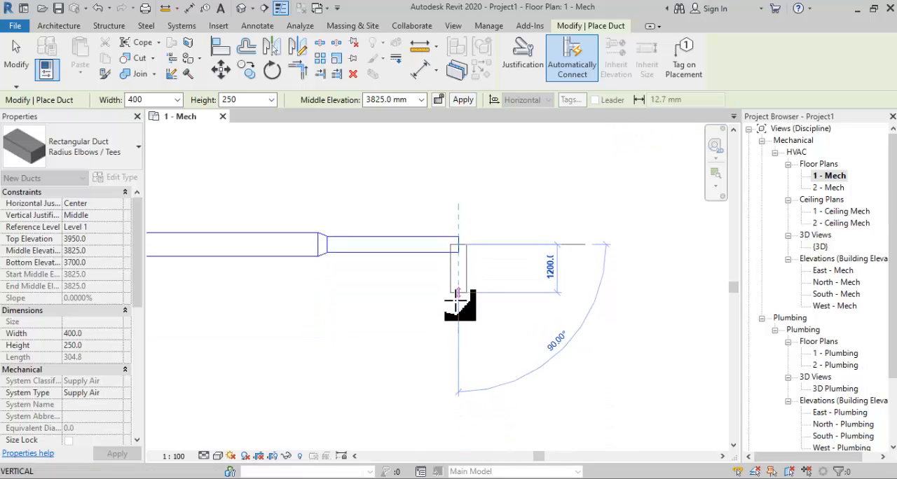
left_click(459, 312)
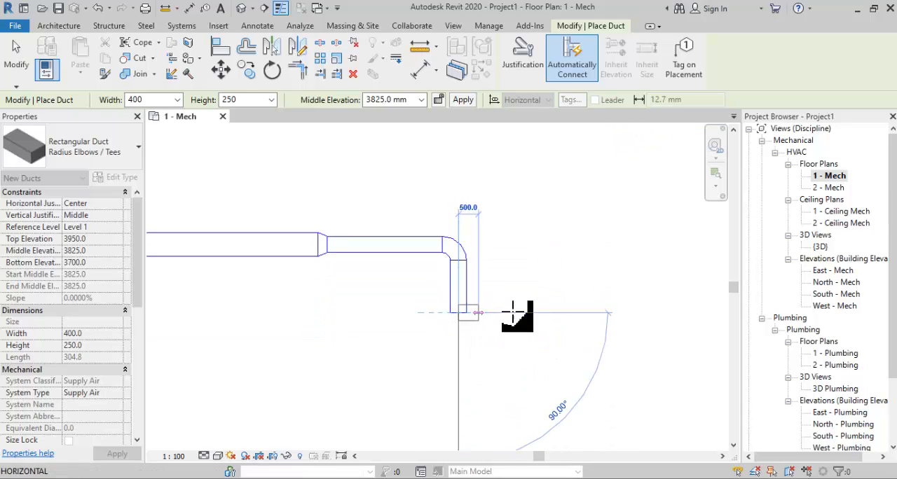
left_click(596, 313)
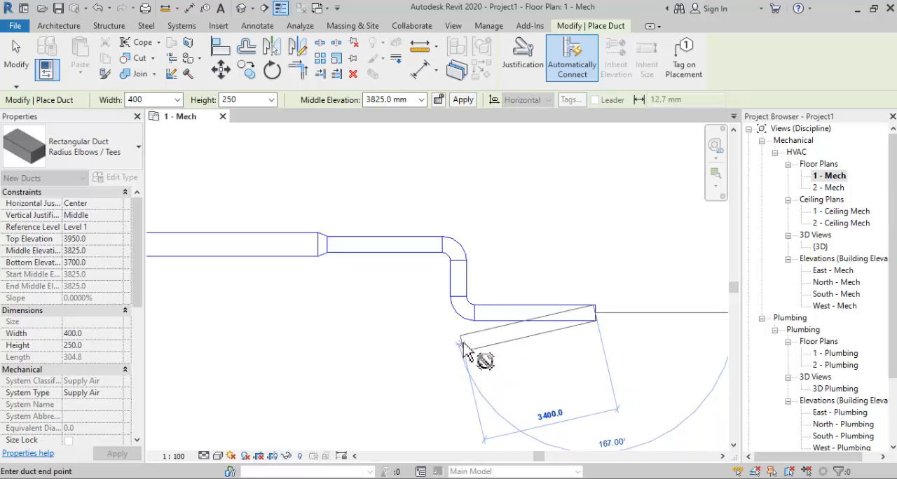
key("Escape")
key("Escape")
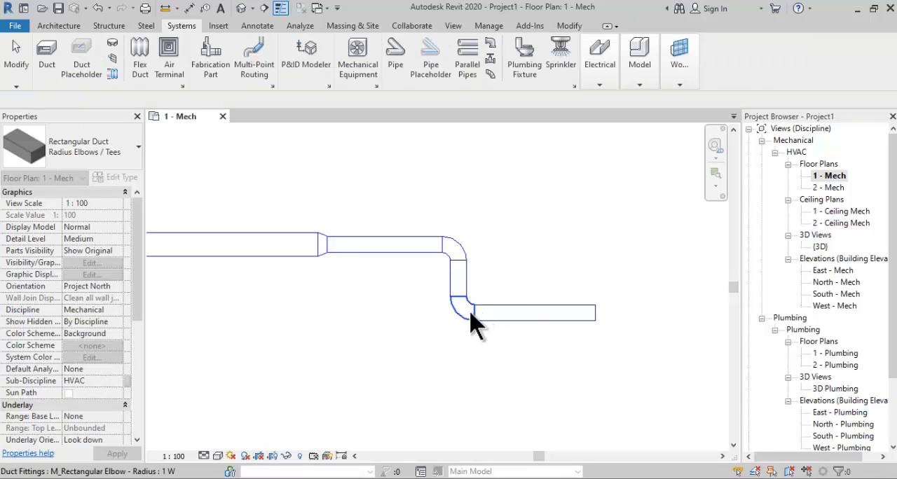
- Draw a 300 x 250 mm vertical branch duct about 3400 mm long from above into the new run's 600 mm wide segment
scroll(287, 262, "down", 2)
middle_click_drag(282, 274, 468, 334)
scroll(454, 339, "up", 2)
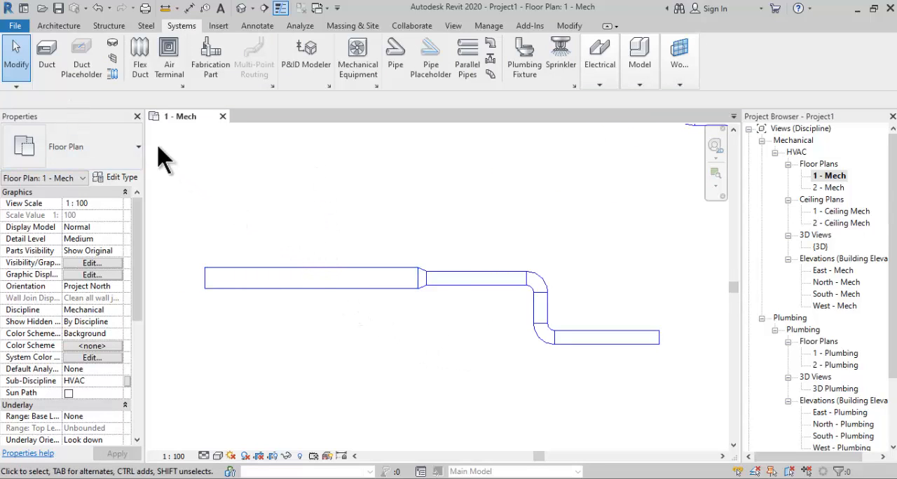
left_click(46, 56)
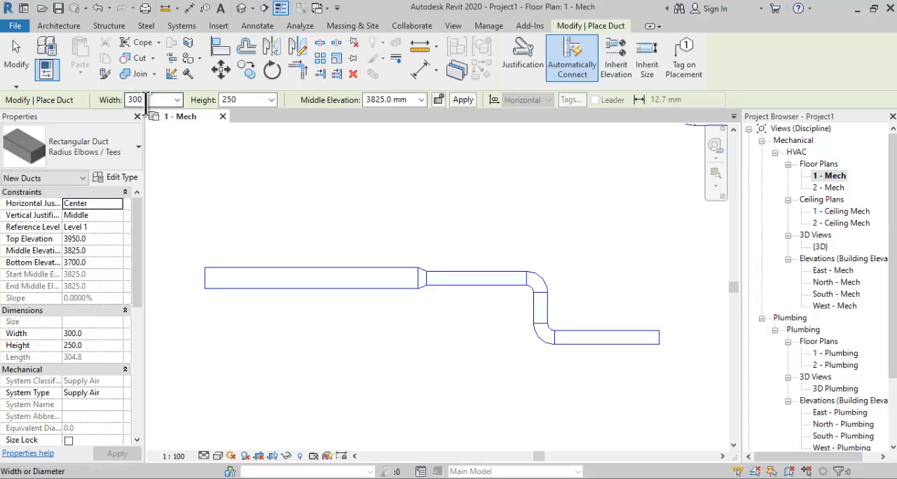
left_click(318, 149)
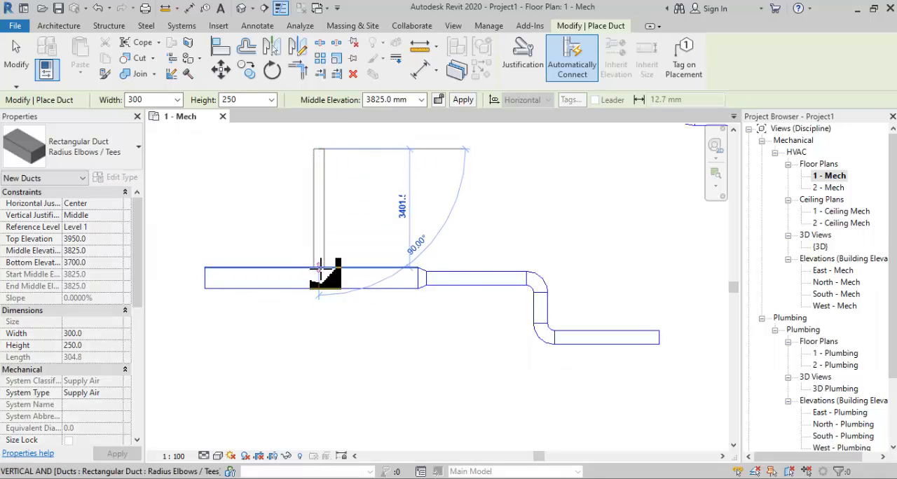
left_click(314, 302)
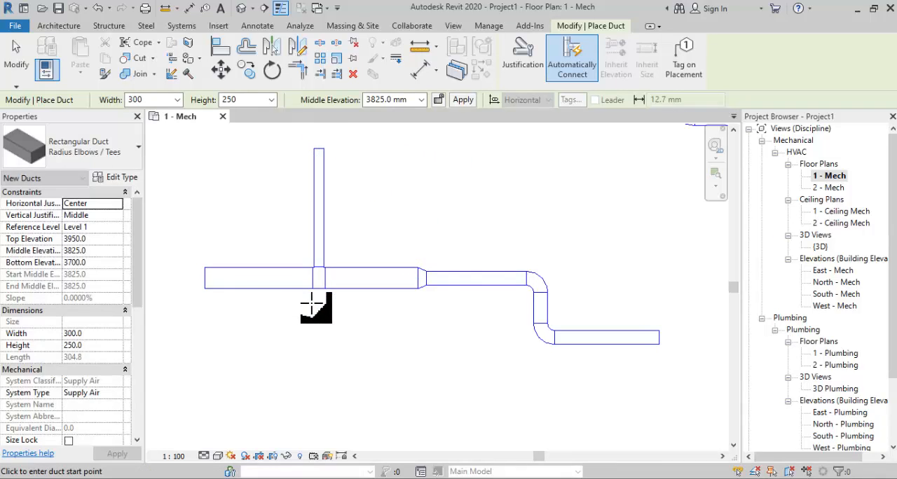
scroll(313, 301, "up", 4)
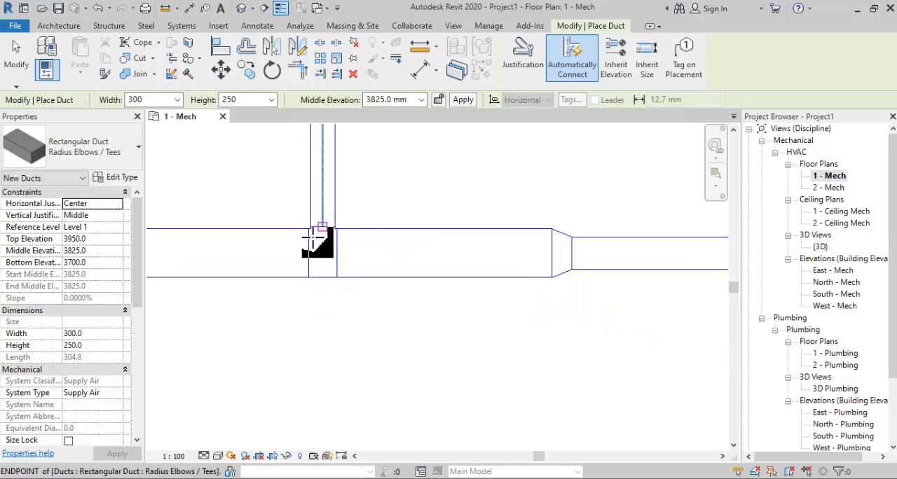
scroll(293, 258, "down", 1)
- Start another duct run sized 500 x 200 mm in the empty area below with a horizontal segment about 3300 mm long
scroll(293, 258, "down", 3)
middle_click_drag(420, 378, 450, 181)
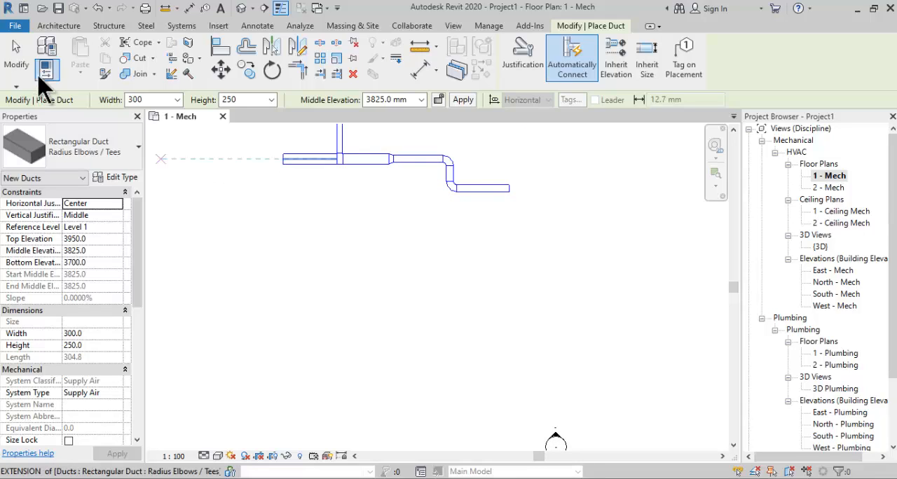
left_click(184, 27)
left_click(47, 62)
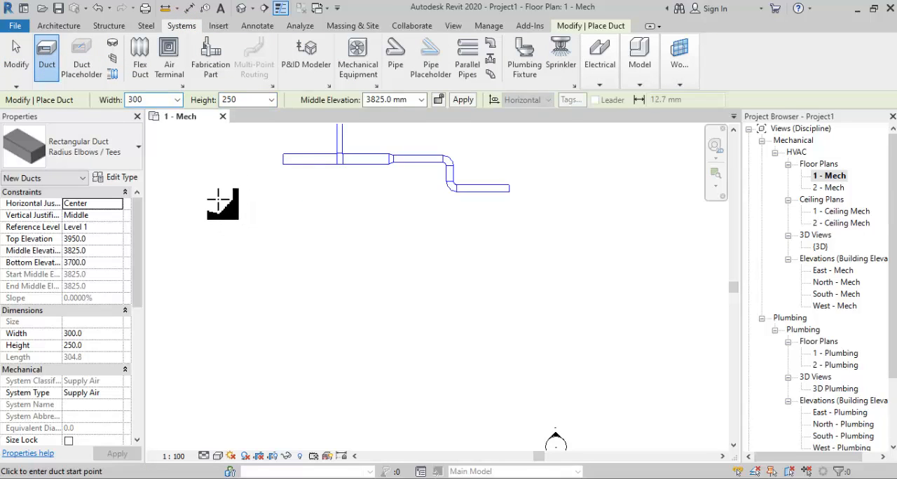
left_click(150, 98)
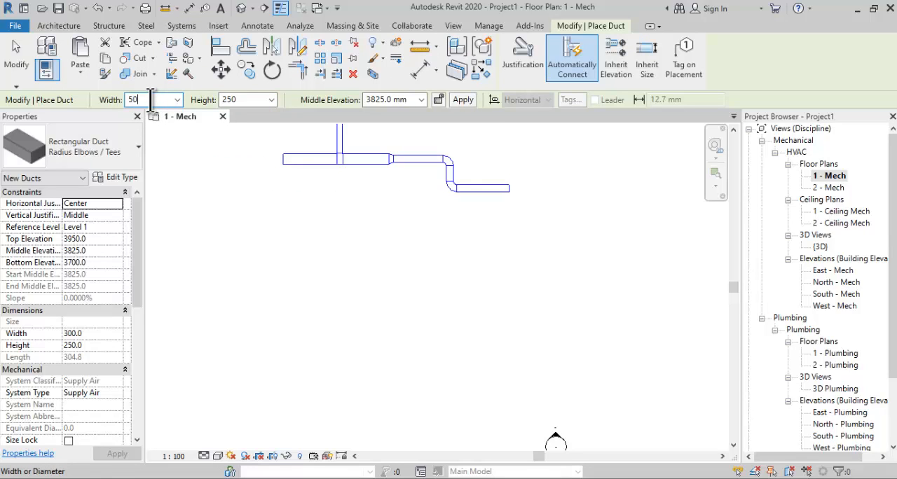
left_click(246, 99)
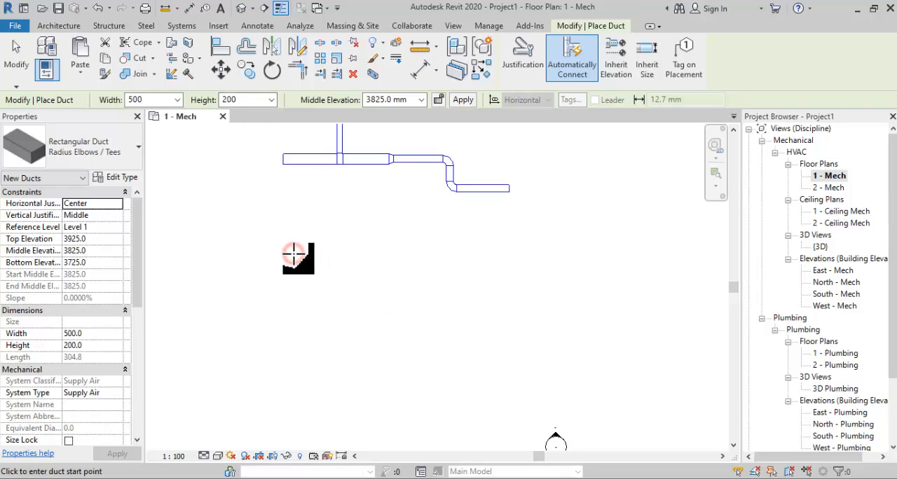
left_click(293, 254)
scroll(343, 255, "up", 2)
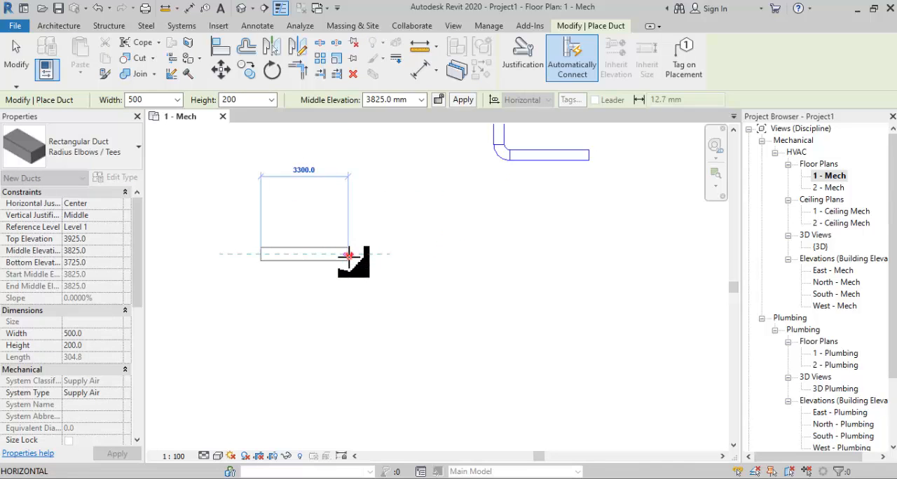
left_click(348, 255)
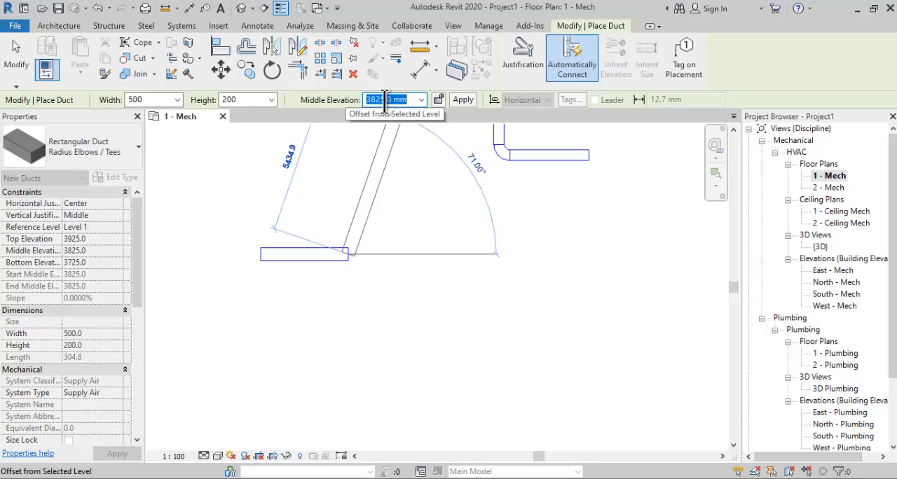
- Raise the middle elevation to 4200 mm, continue the duct about 4000 mm right and 3200 mm down in plan, and end the run
type("4200")
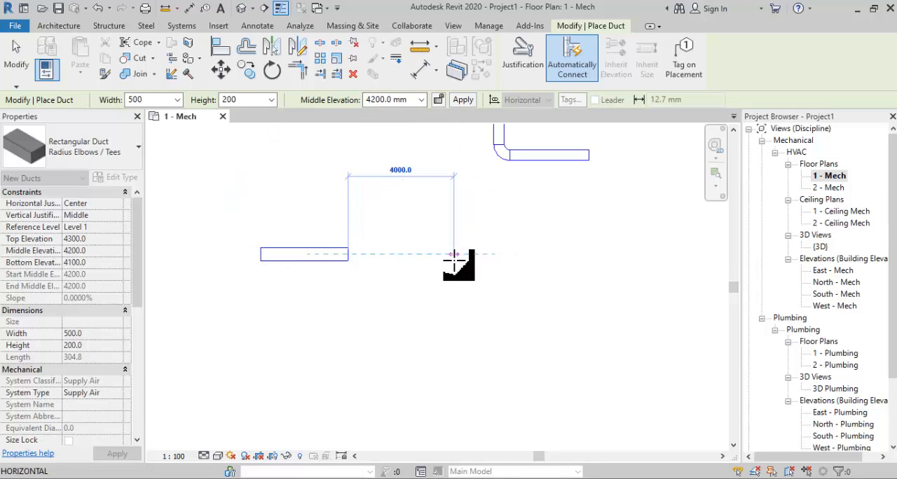
left_click(454, 255)
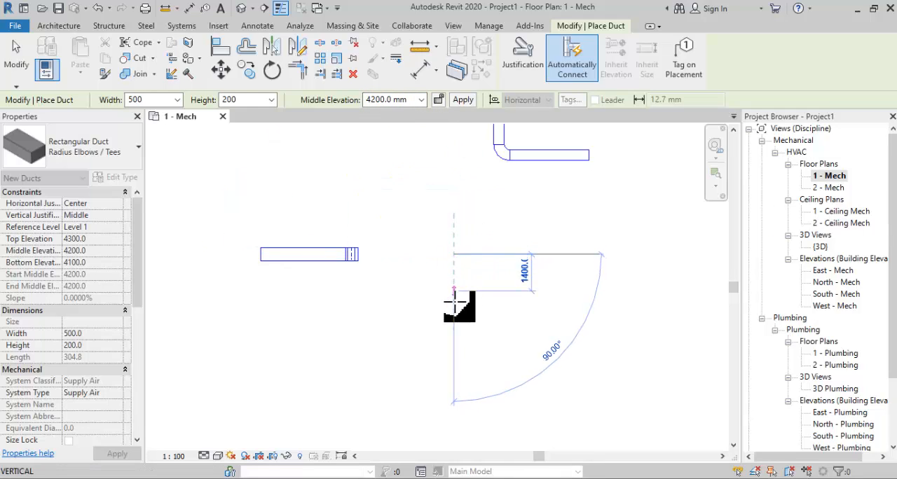
left_click(458, 339)
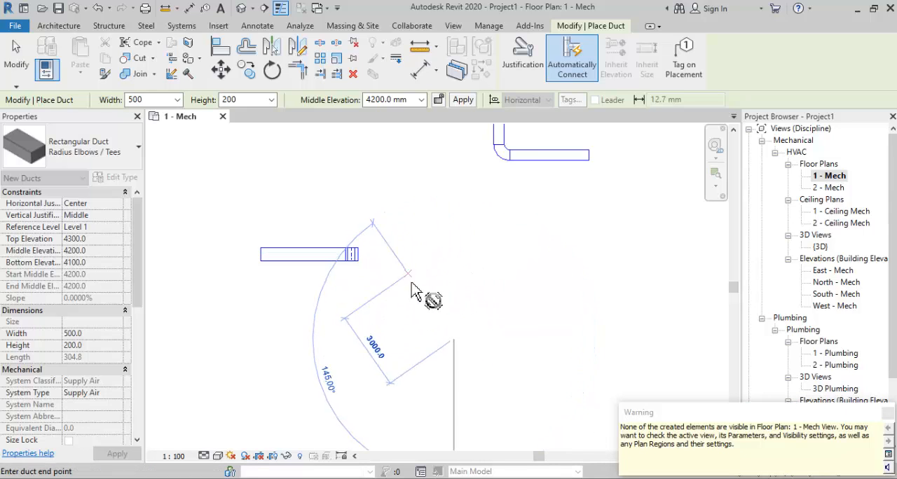
key("Escape")
key("Escape")
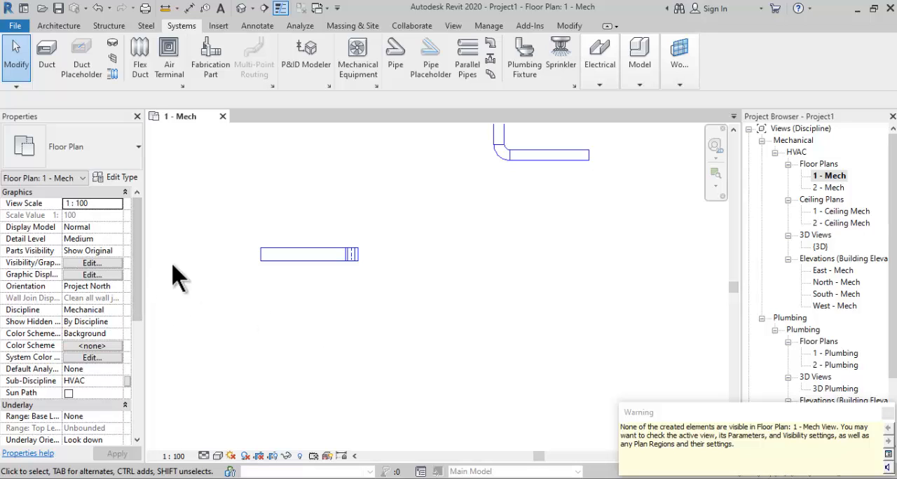
left_click(267, 324)
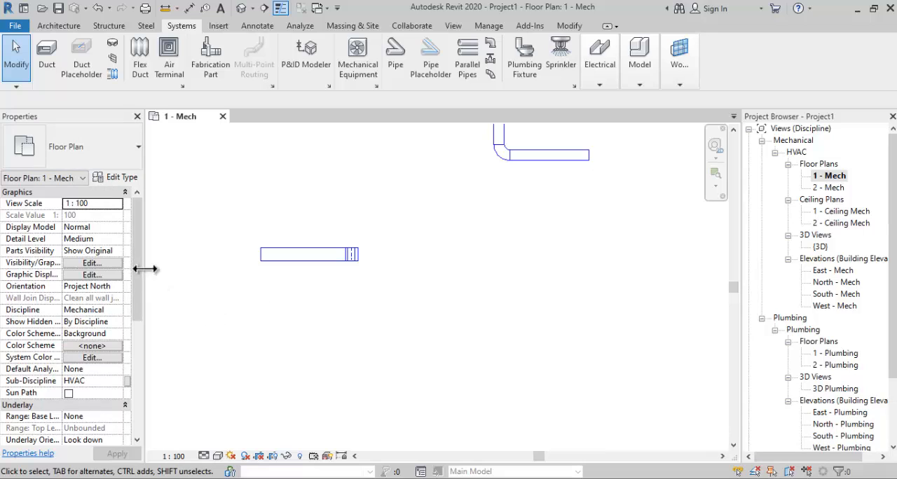
- Set the floor plan's view range cut plane offset to 4000 and raise the top offset above Level 2
left_click_drag(137, 256, 143, 327)
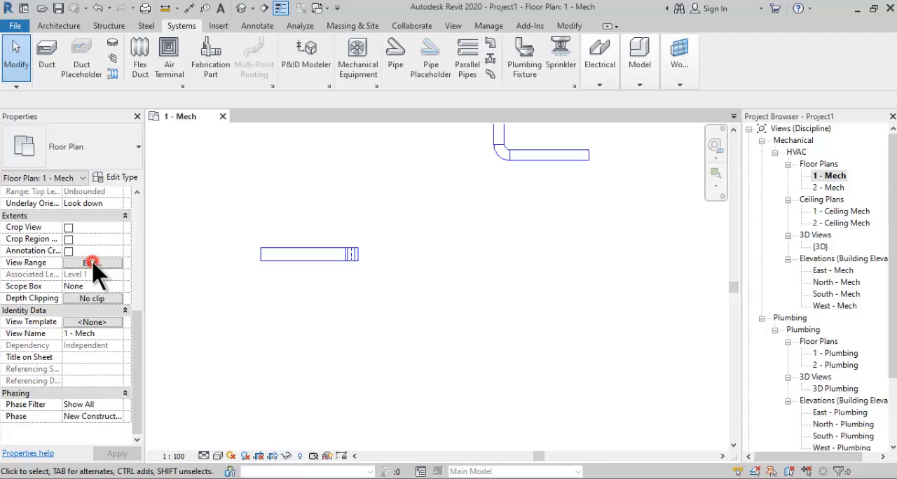
left_click(92, 263)
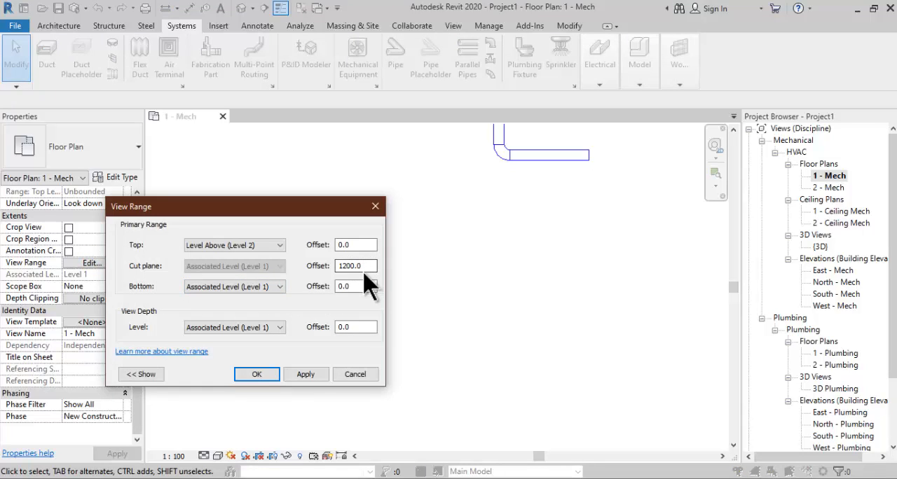
double_click(365, 267)
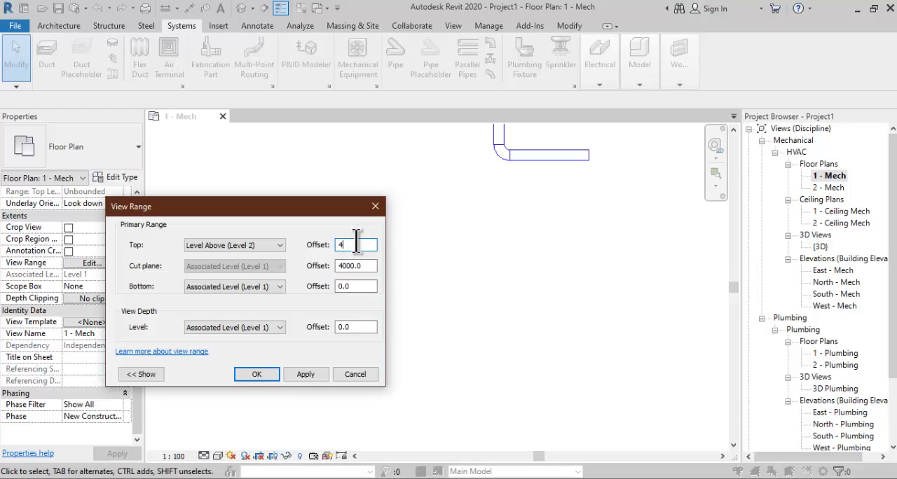
key("Return")
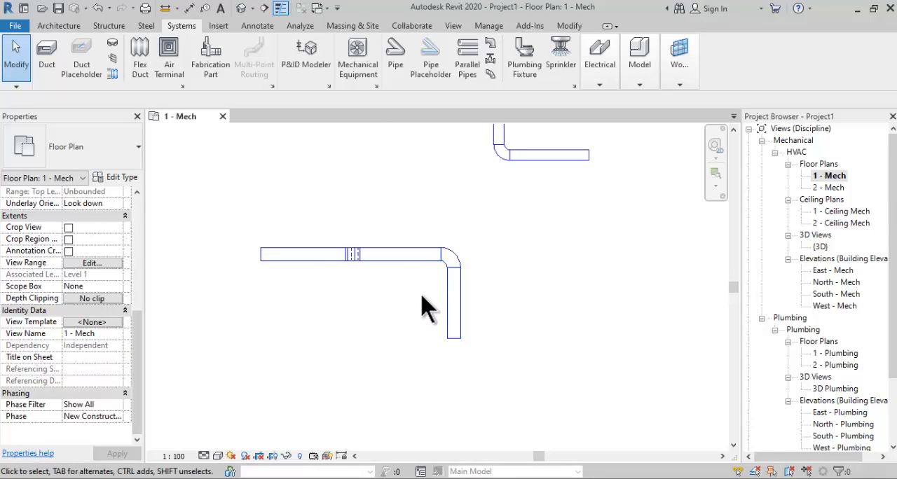
- Set the visual style of the 1 - Mech floor plan to Shaded
middle_click_drag(425, 304, 371, 294)
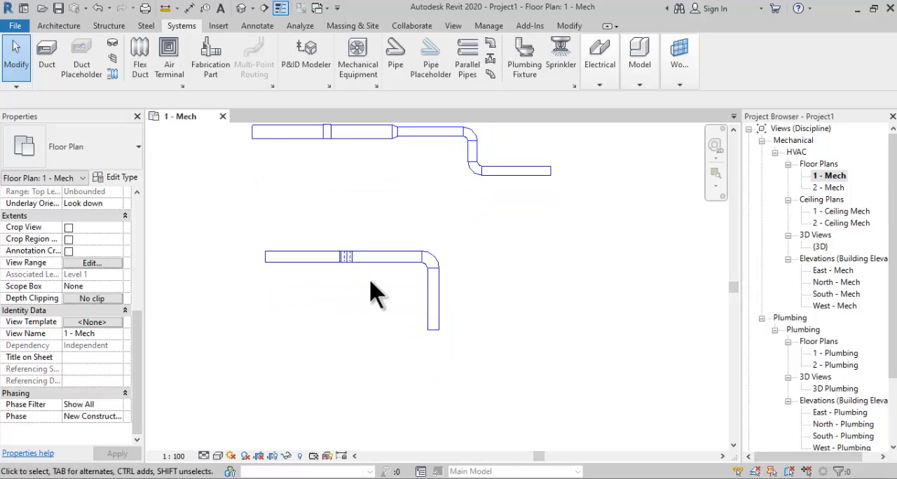
middle_click_drag(402, 353, 411, 264)
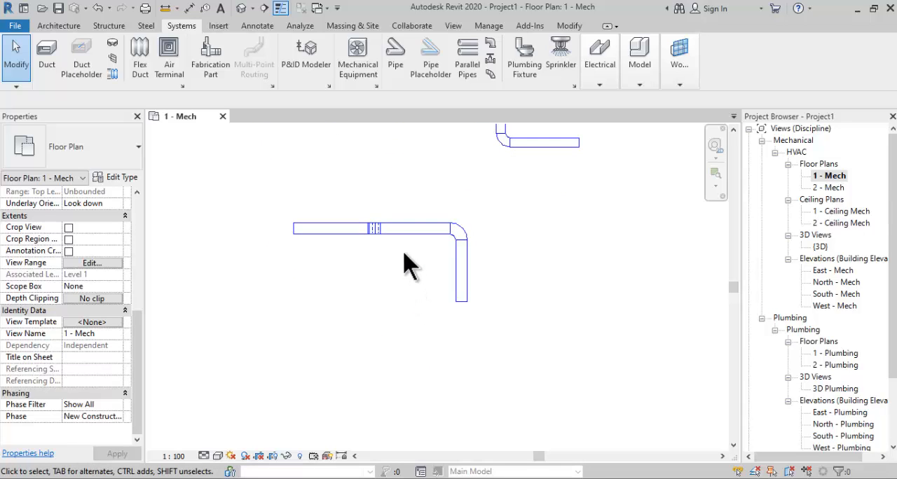
scroll(373, 243, "up", 4)
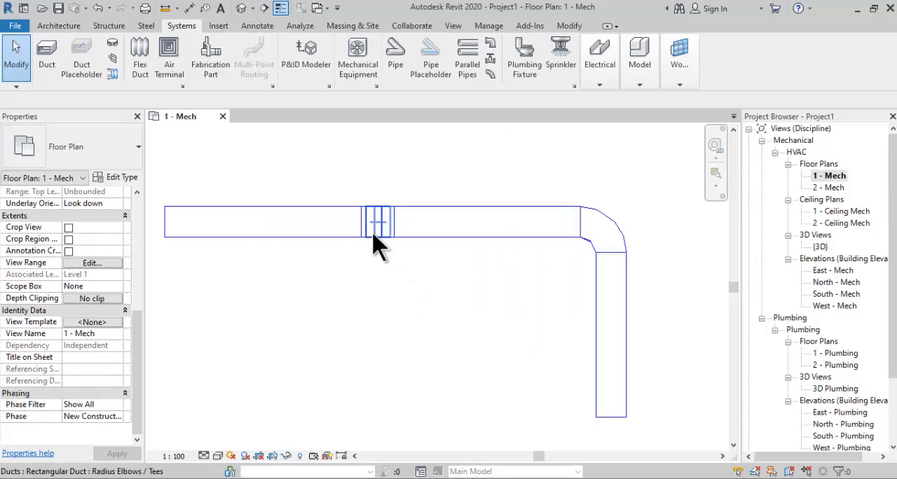
left_click(221, 456)
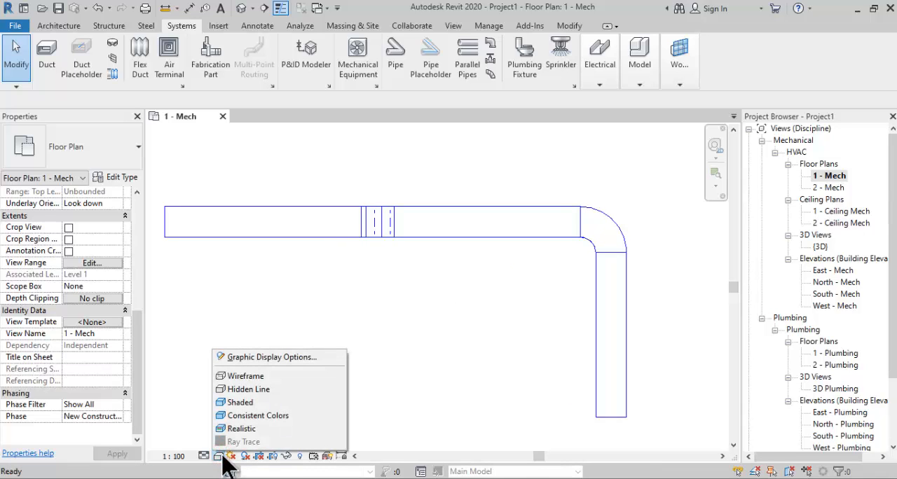
left_click(236, 403)
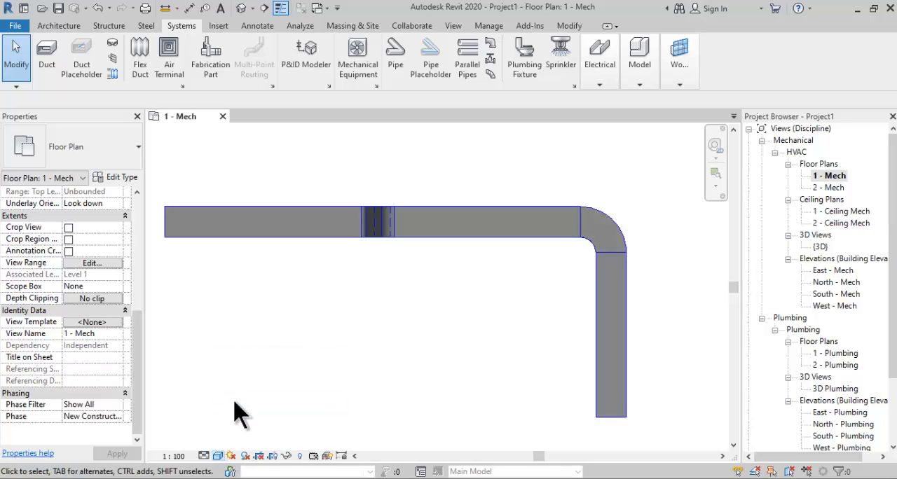
scroll(284, 335, "down", 1)
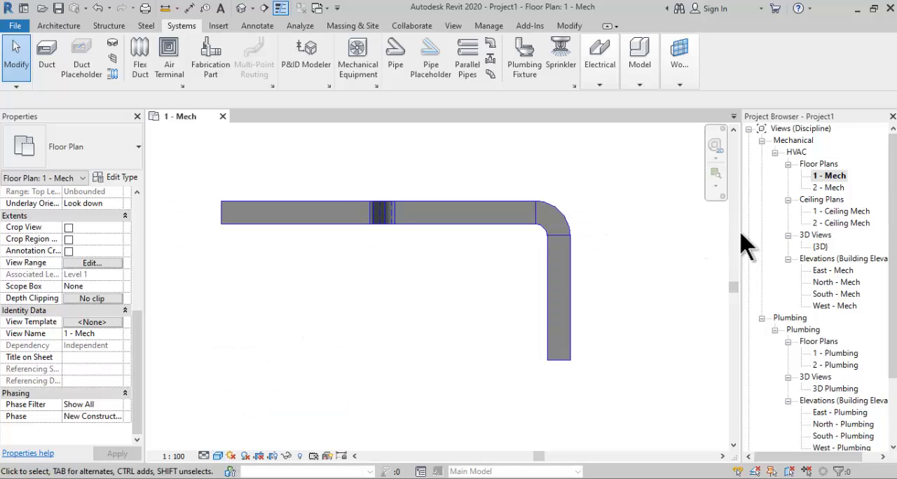
- Open the {3D} view and set its visual style to Shaded
double_click(819, 247)
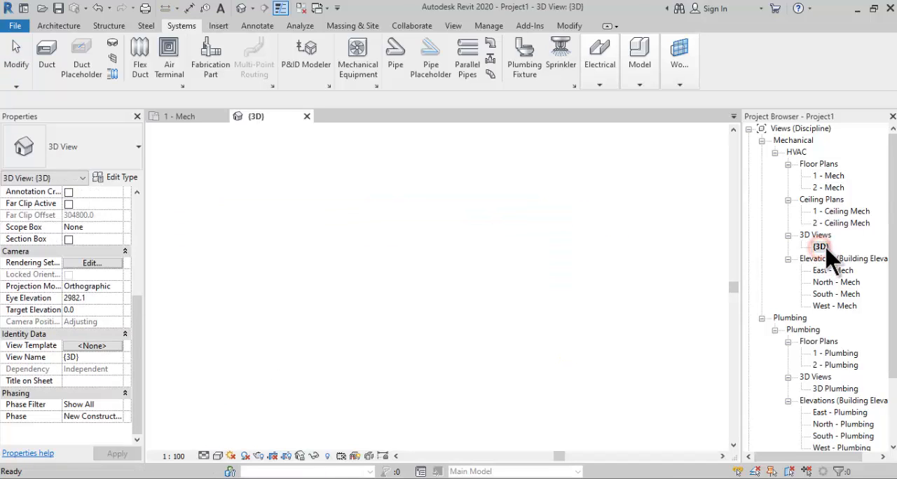
left_click(218, 457)
left_click(228, 404)
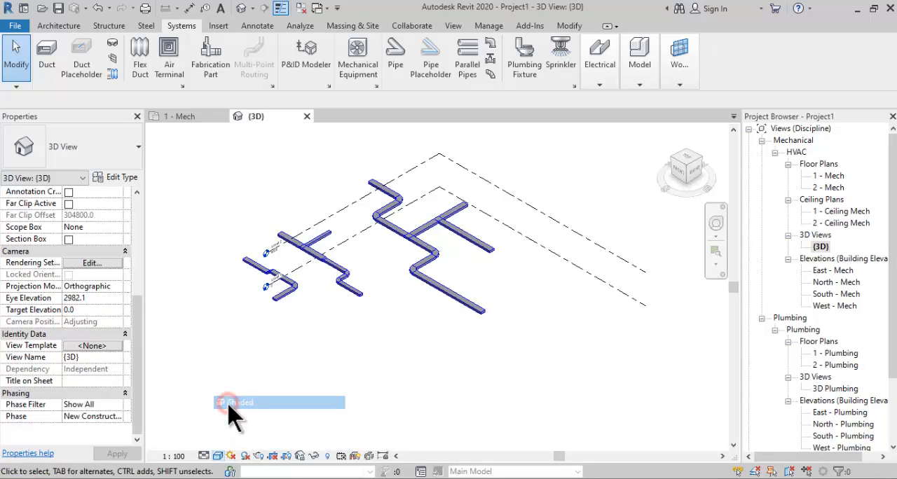
- Hide the Levels category in the 3D view and examine the elevation change in the newest duct run
left_click(414, 202)
right_click(415, 202)
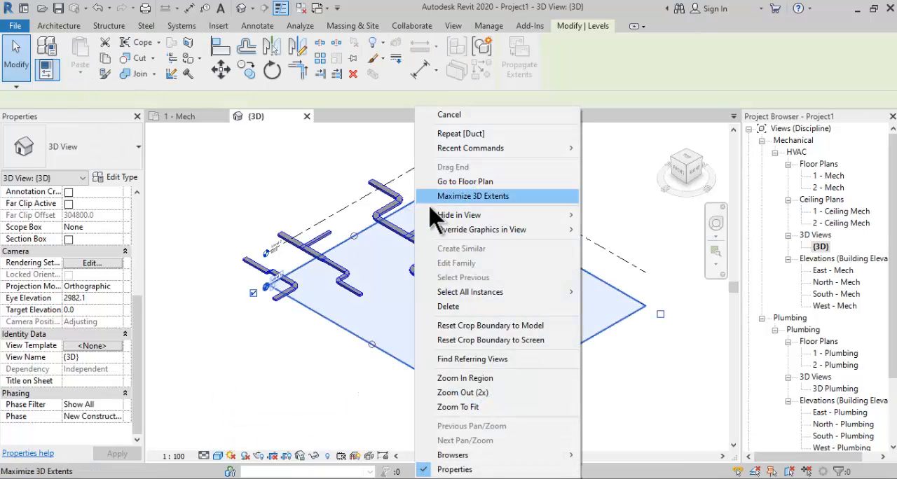
left_click(466, 217)
left_click(610, 232)
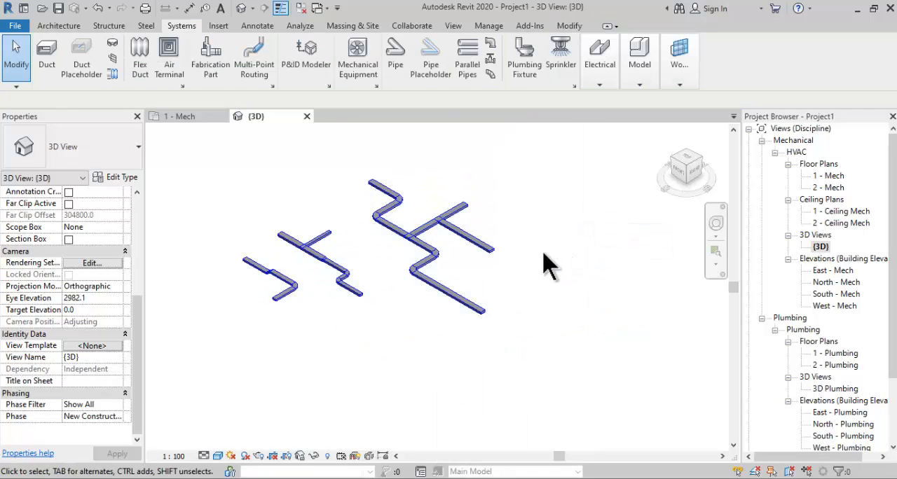
scroll(286, 311, "up", 5)
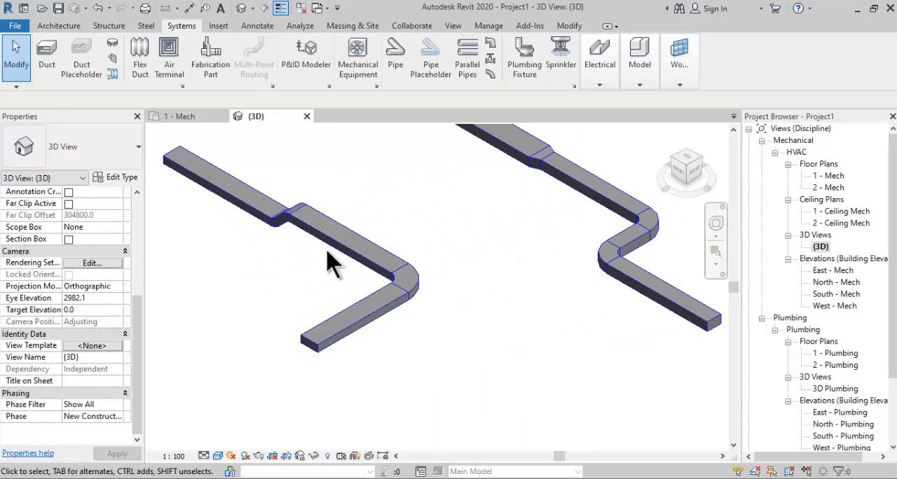
left_click(348, 258)
middle_click_drag(407, 298, 527, 285, "shift")
left_click(492, 285)
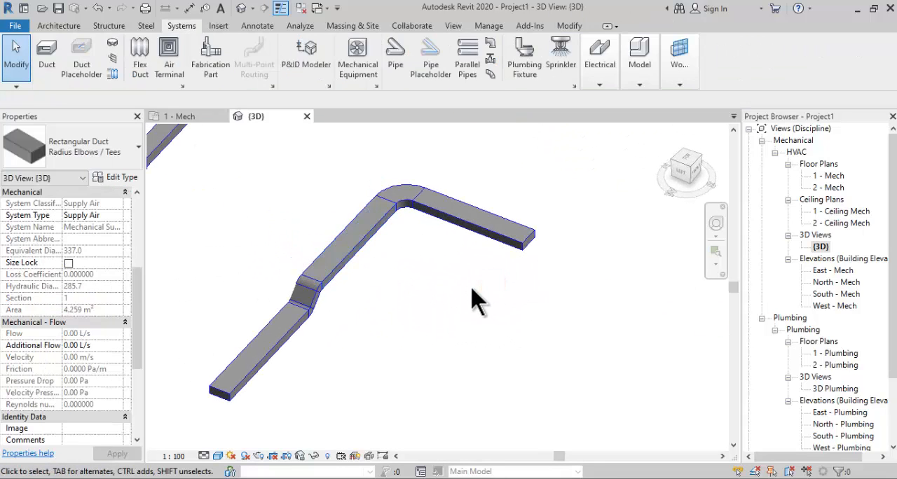
- In the 1 - Mech plan, continue the duct from its open lower end at 3825 mm middle elevation, about 4900 mm horizontally to the right
double_click(824, 176)
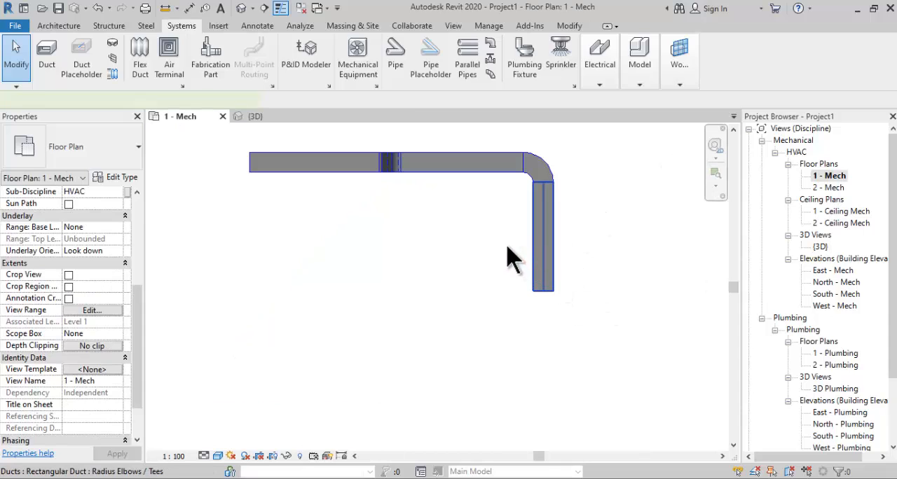
left_click(508, 246)
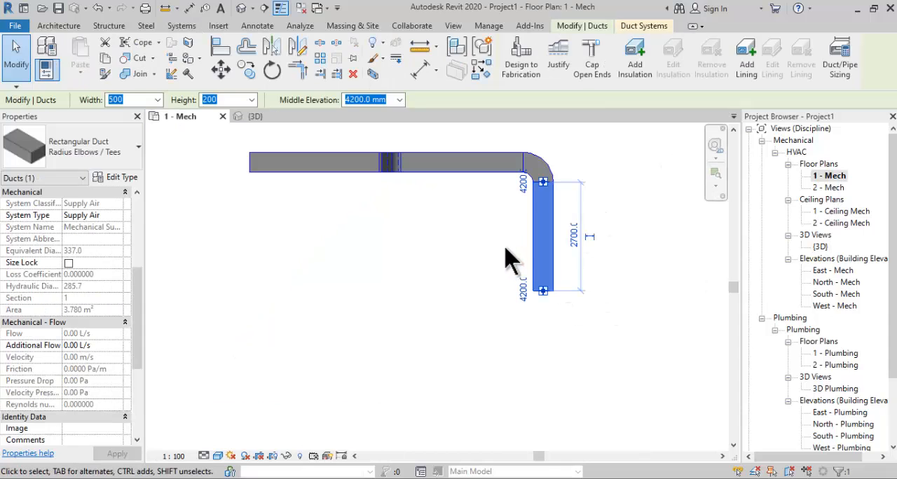
right_click(547, 291)
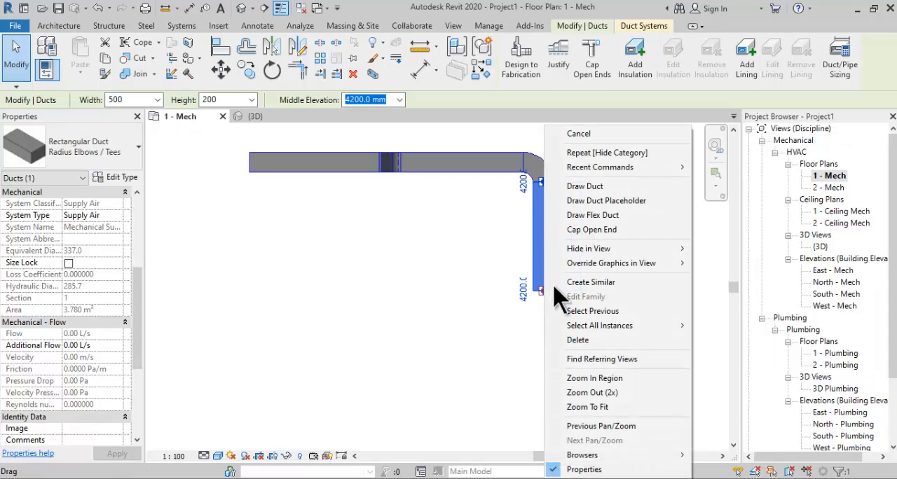
left_click(583, 186)
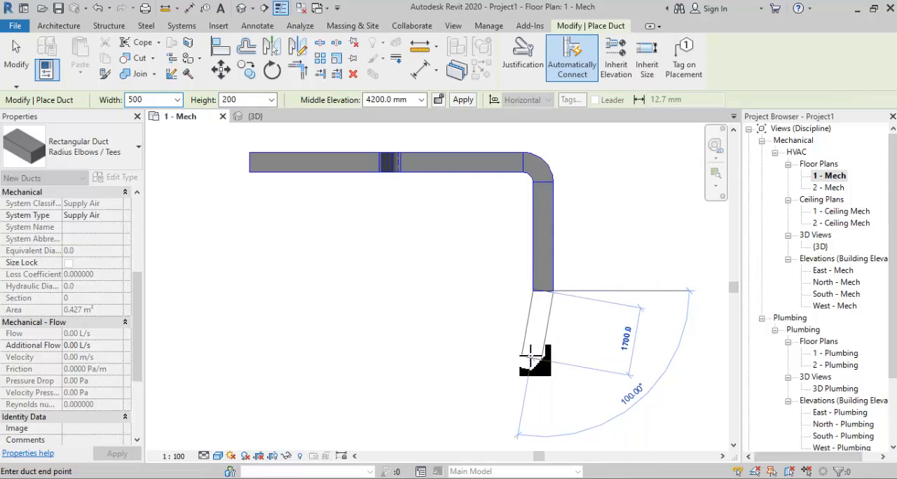
left_click(381, 100)
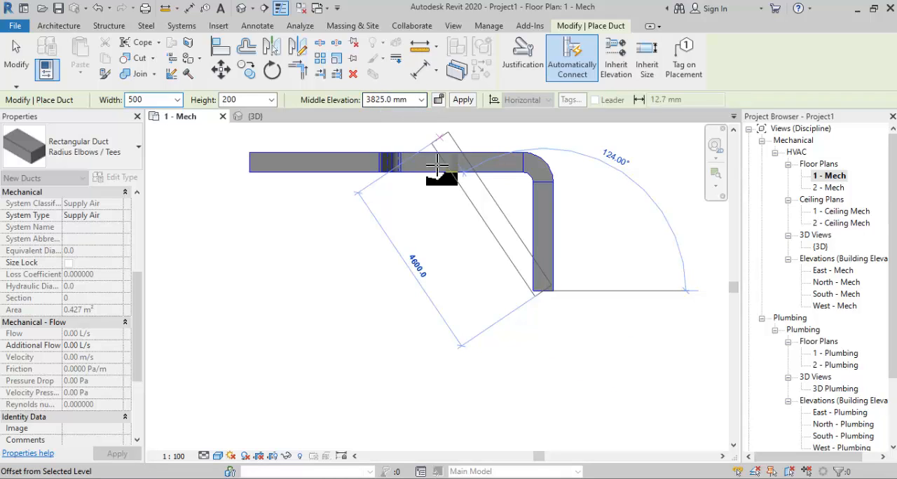
middle_click_drag(444, 295, 339, 280)
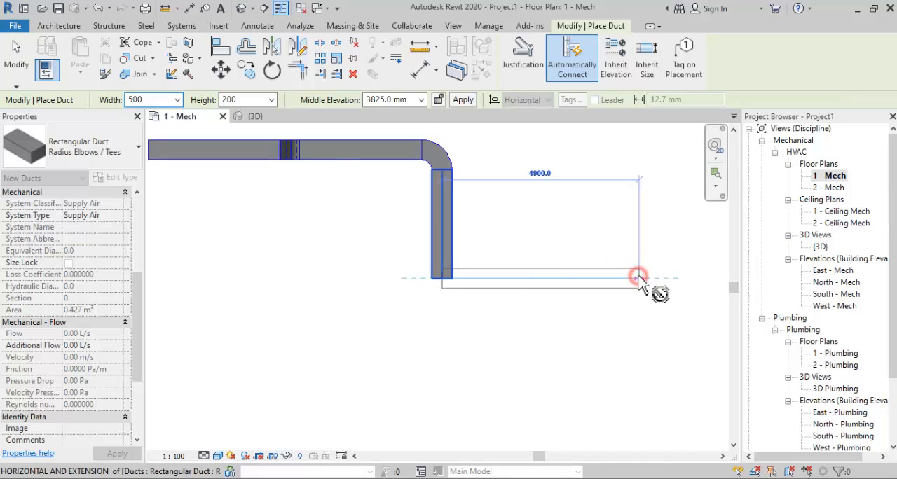
left_click(638, 278)
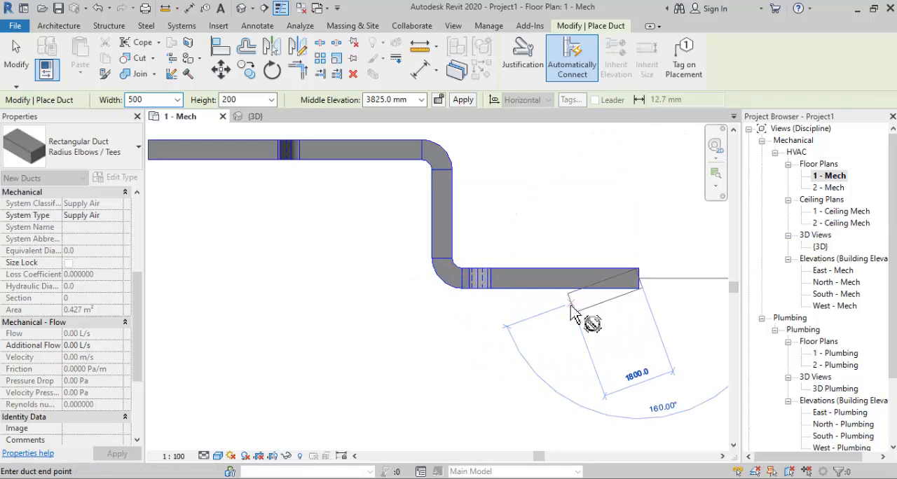
key("Escape")
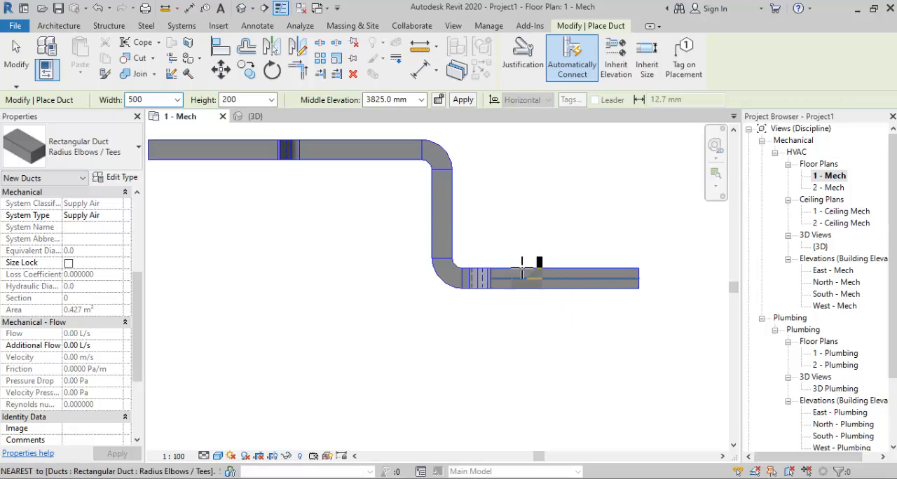
- Draw a 500 x 200 mm branch duct at 5000 mm middle elevation, about 3400 mm long, from above into the new horizontal segment
left_click(376, 98)
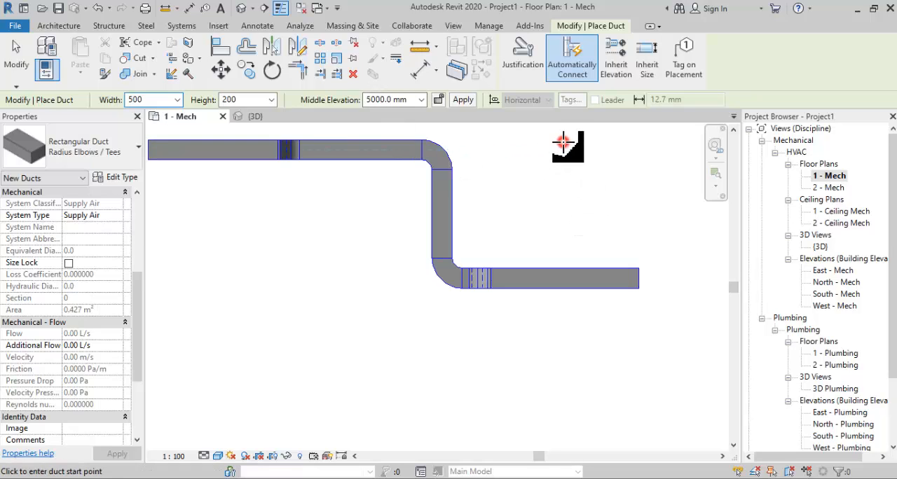
left_click(563, 142)
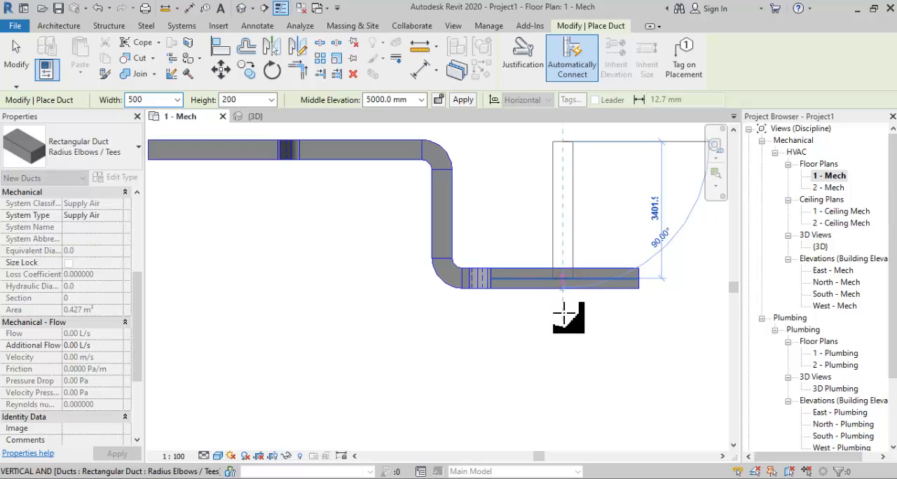
left_click(567, 310)
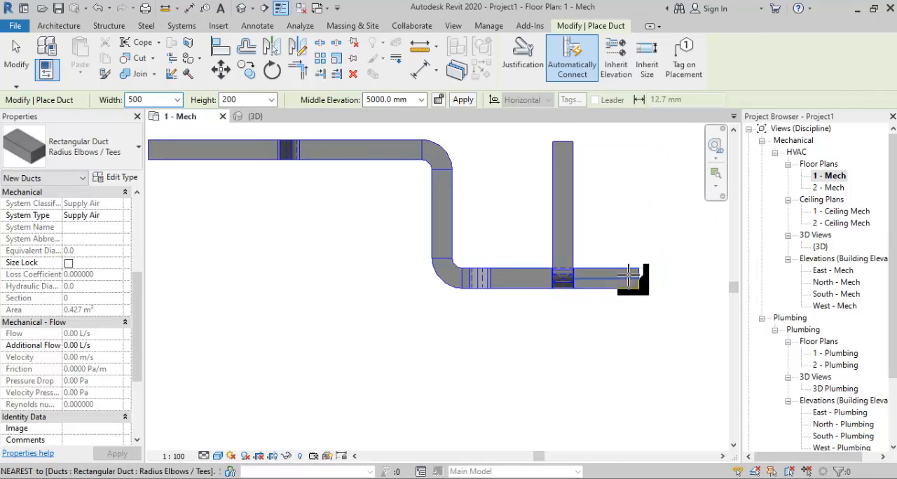
key("Escape")
key("Escape")
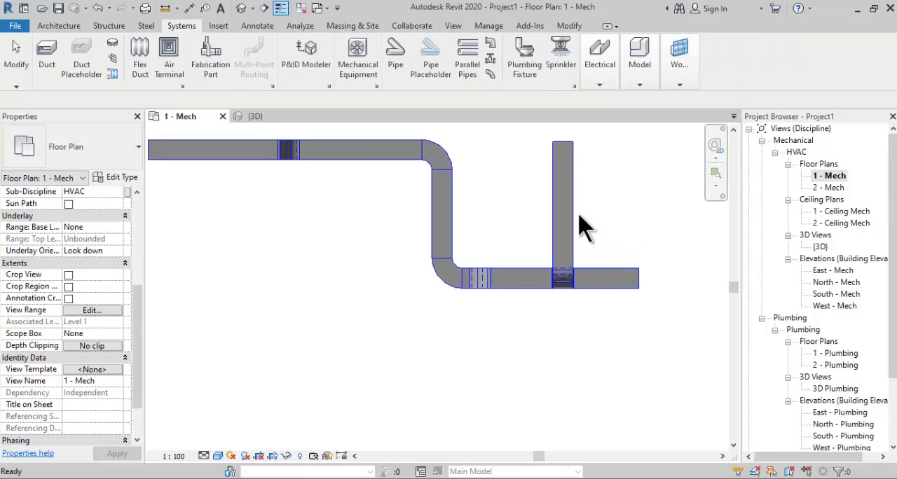
- Examine the branch's connection to the main duct in plan and in the {3D} view, including its elbow, vertical piece, and transition fitting
left_click(579, 222)
scroll(597, 284, "up", 2)
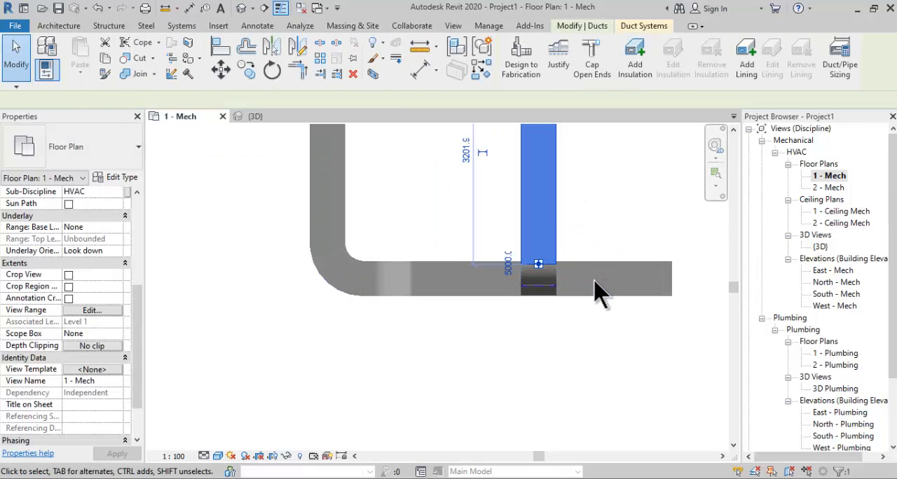
left_click(594, 263)
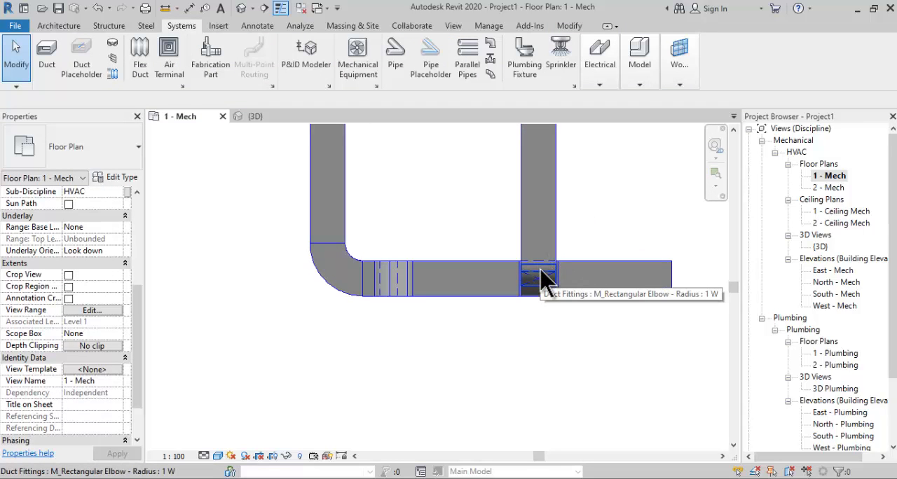
double_click(822, 247)
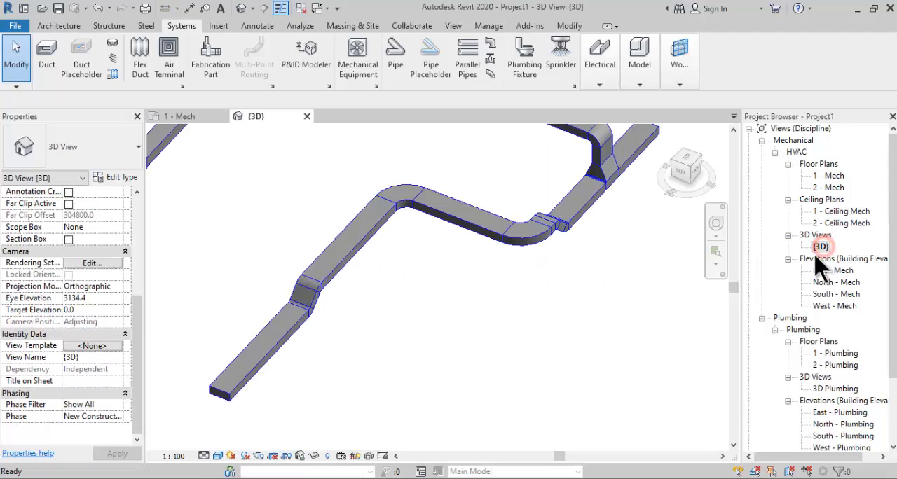
mouse_move(573, 382)
middle_mouse_down("shift")
mouse_move(581, 260)
mouse_move(721, 246)
mouse_move(640, 247)
mouse_move(580, 261)
middle_mouse_up("shift")
scroll(586, 336, "up", 2)
left_click(545, 326)
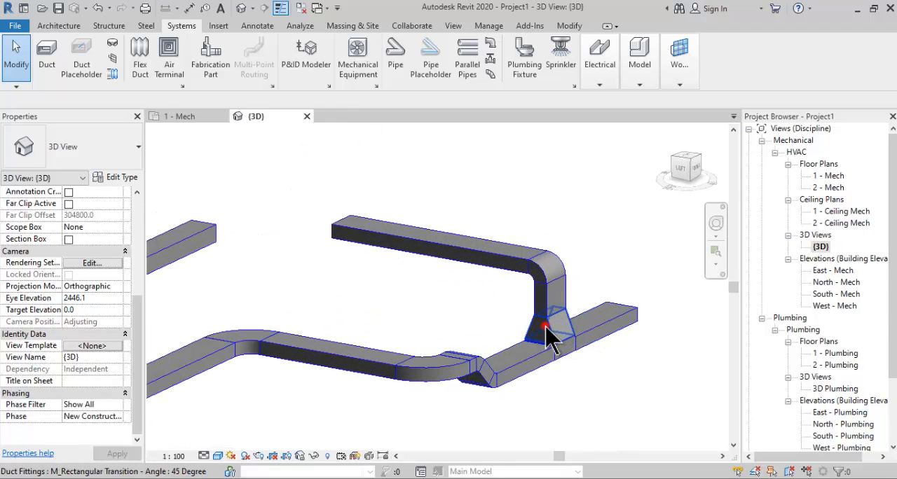
left_click(499, 329)
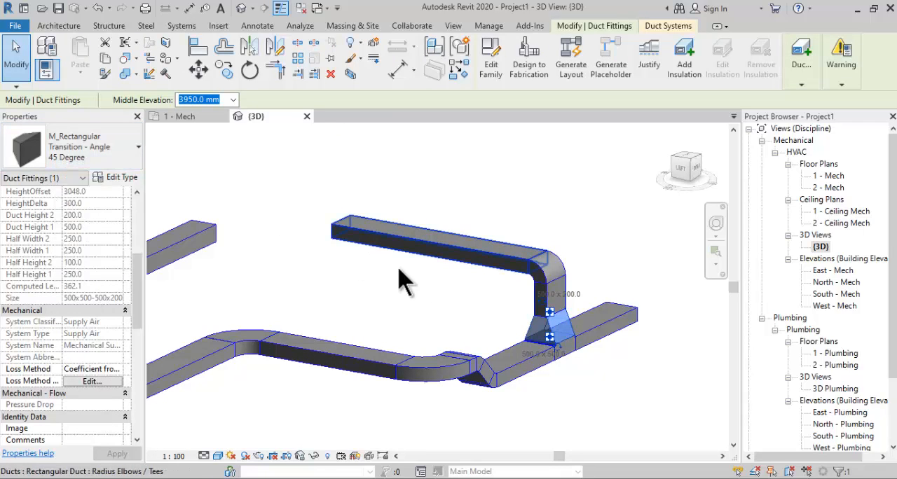
scroll(554, 333, "up", 5)
key("Tab")
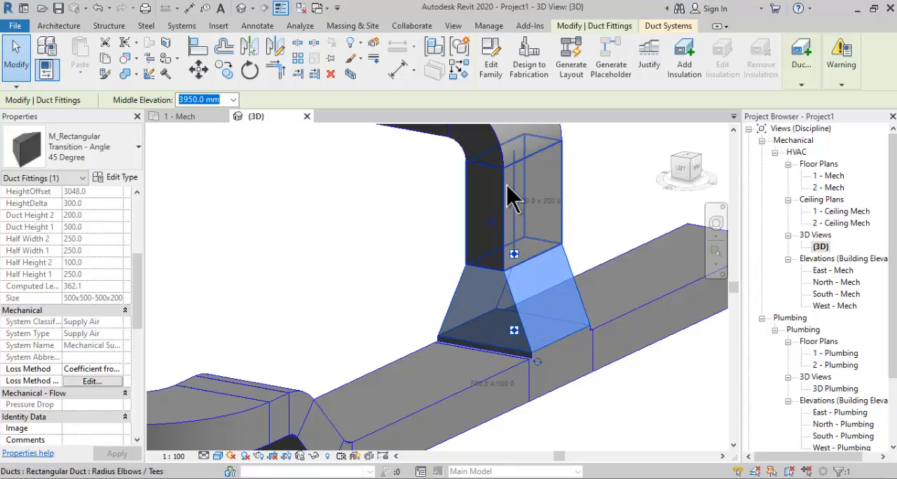
scroll(529, 308, "down", 3)
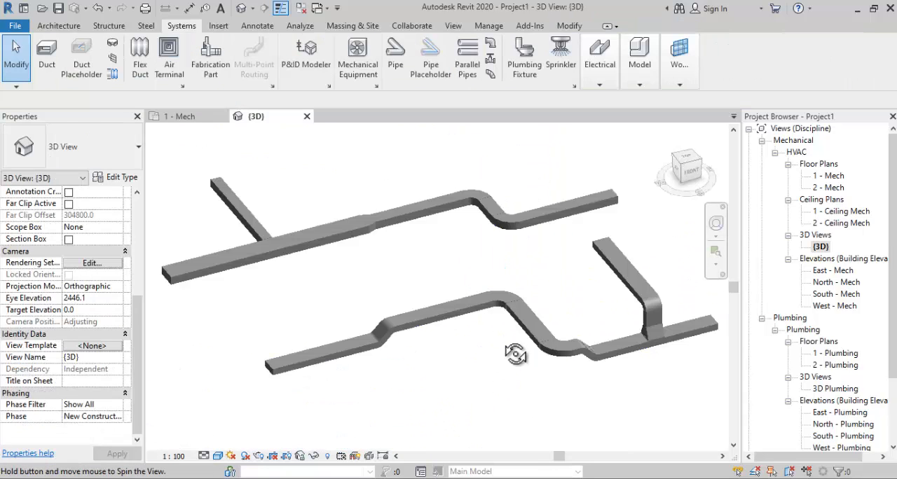
- In the 1 - Mech plan, choose the Mitered Elbows / Taps rectangular duct type for new ducts and review its routing preferences
middle_click_drag(514, 352, 523, 339, "shift")
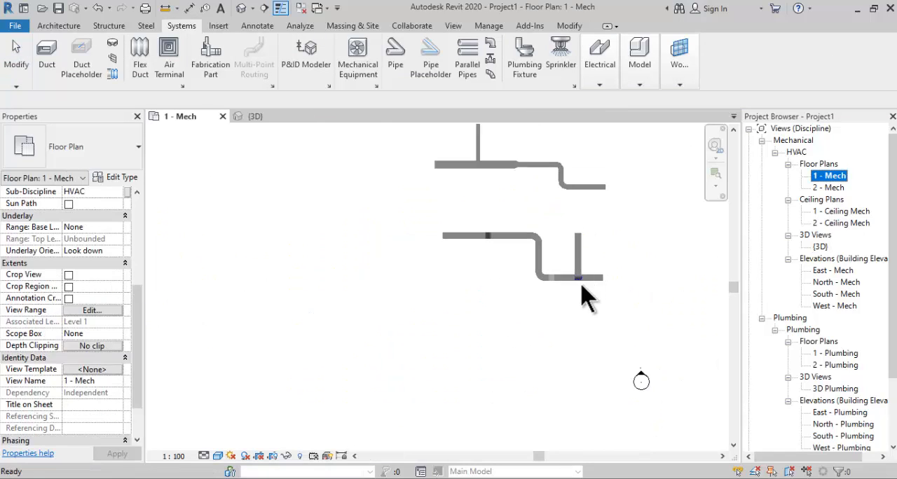
left_click(383, 399)
middle_click_drag(524, 243, 335, 311)
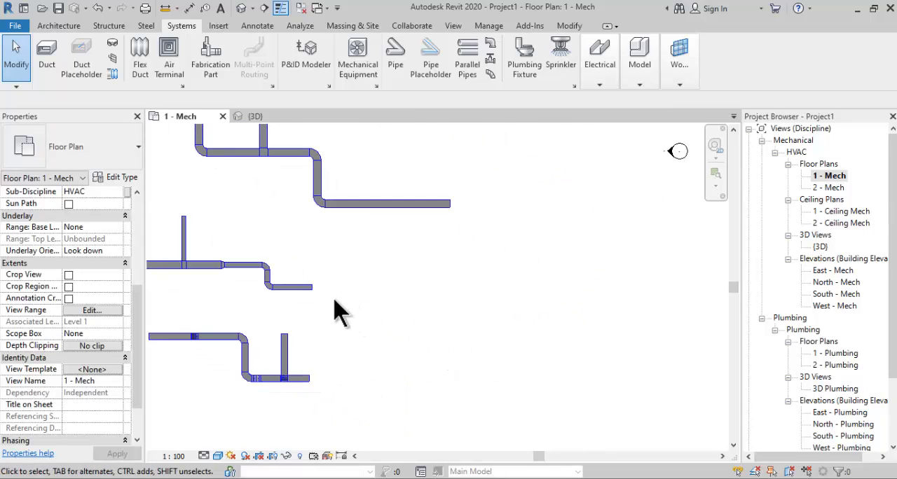
left_click(49, 63)
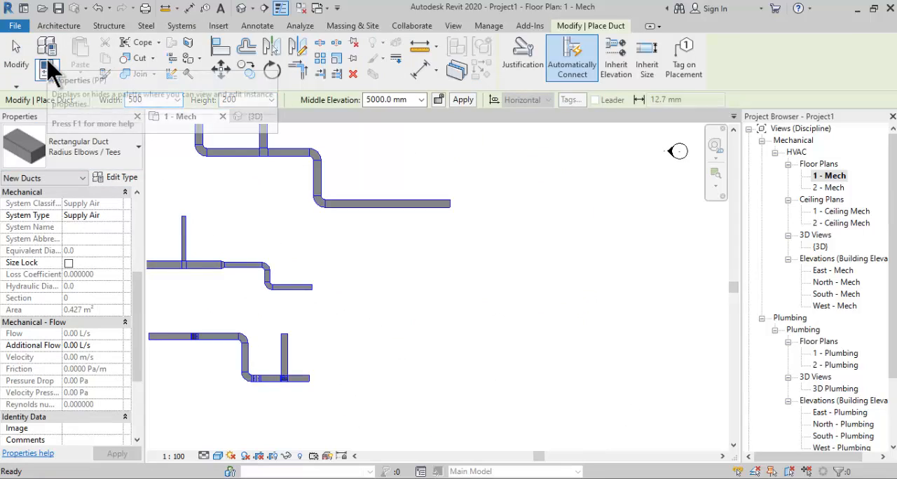
left_click(98, 151)
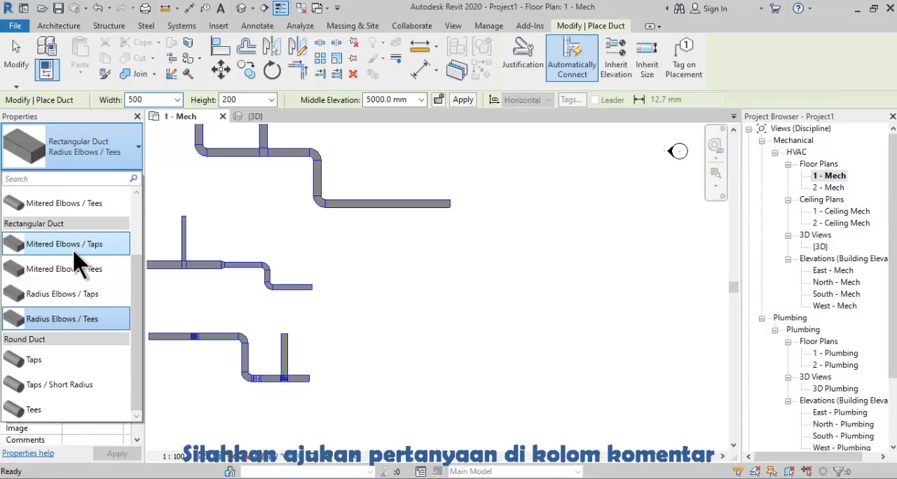
left_click(74, 249)
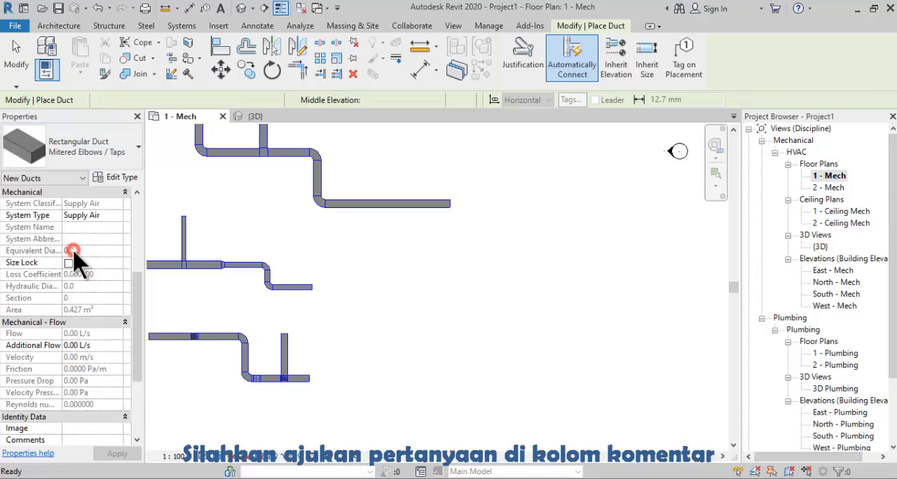
left_click(120, 180)
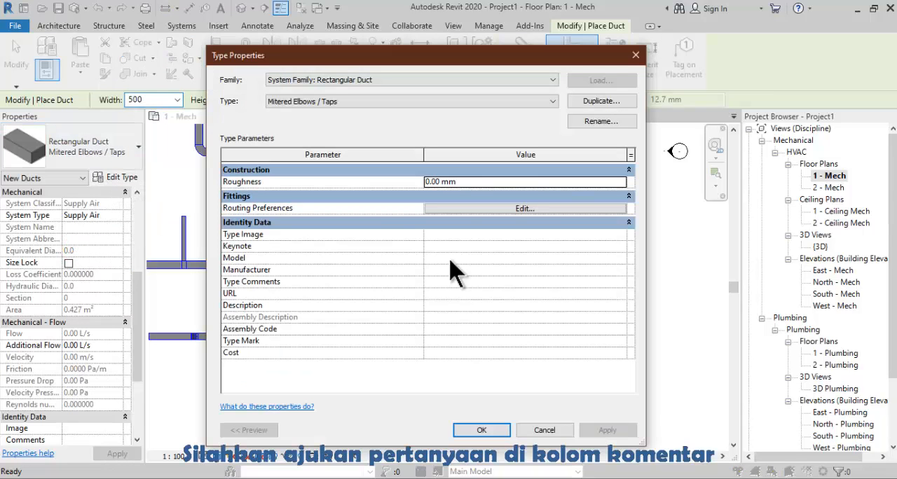
left_click(457, 209)
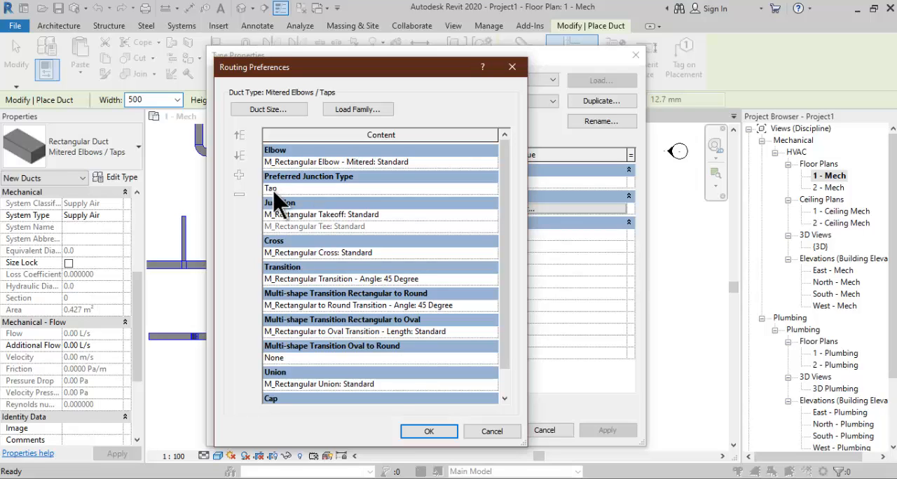
left_click(429, 432)
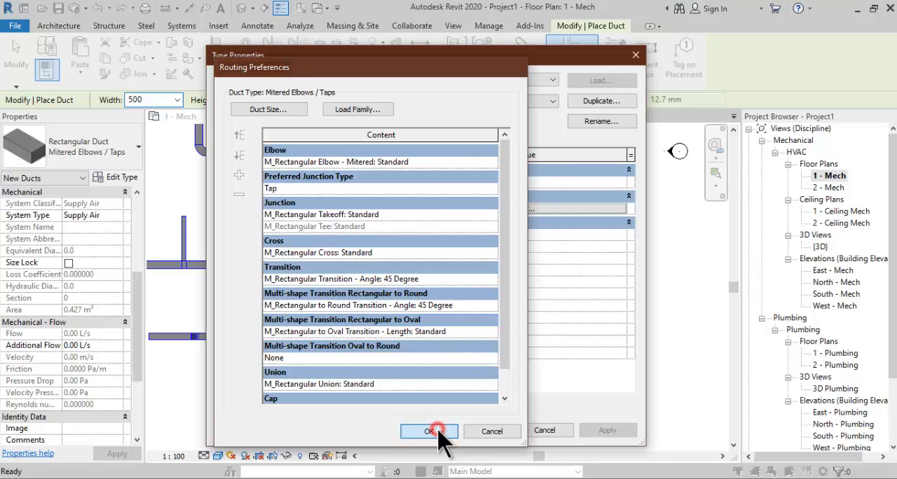
left_click(481, 431)
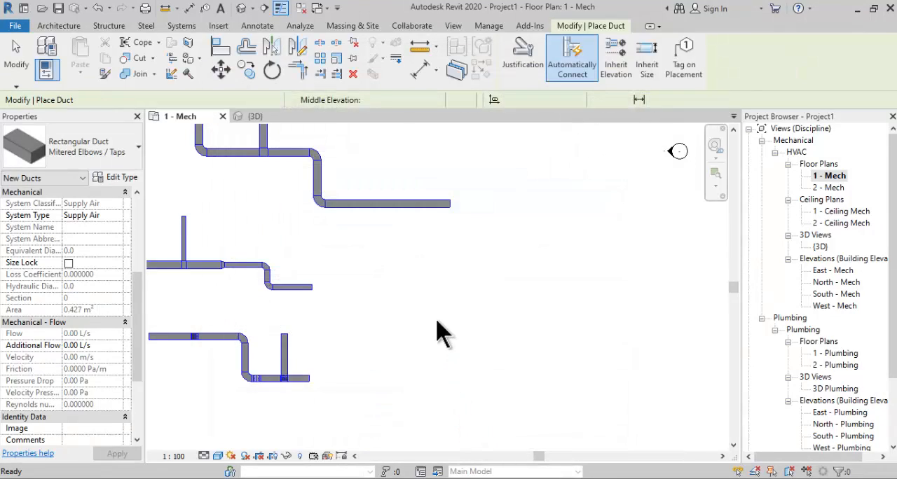
- Draw a 500 x 200 mm duct at 5000 mm middle elevation in the empty area, running up the plan and about 5500 mm to the right
middle_click_drag(437, 331, 393, 302)
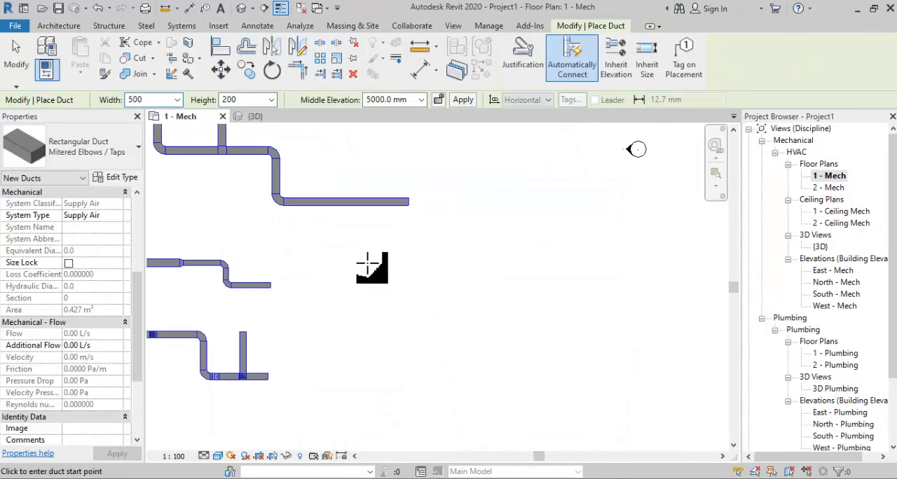
left_click(181, 26)
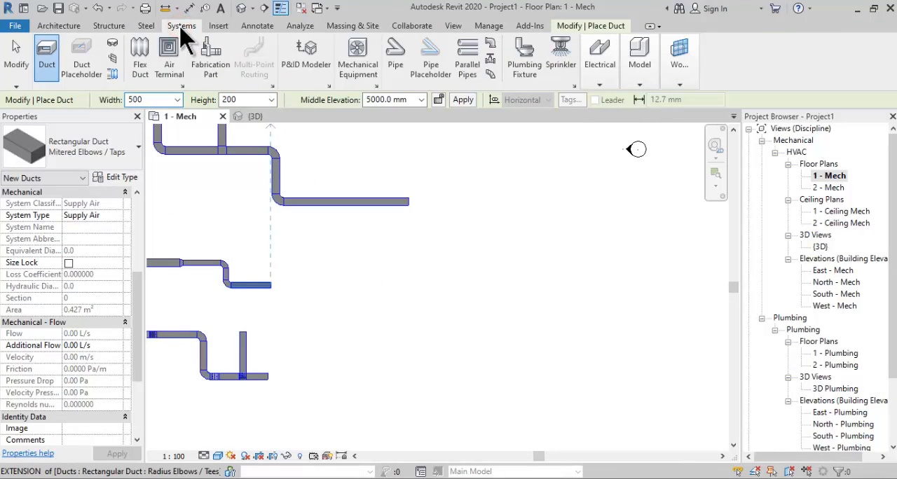
left_click(45, 56)
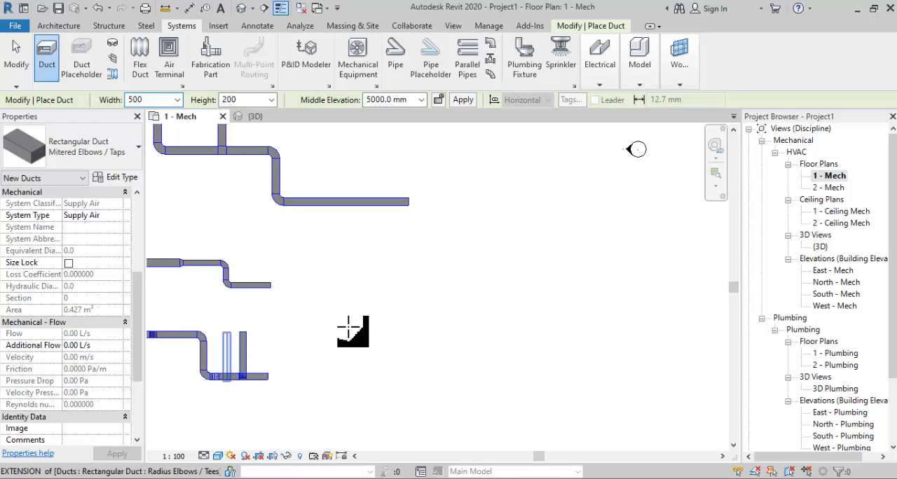
scroll(364, 347, "up", 2)
left_click(365, 348)
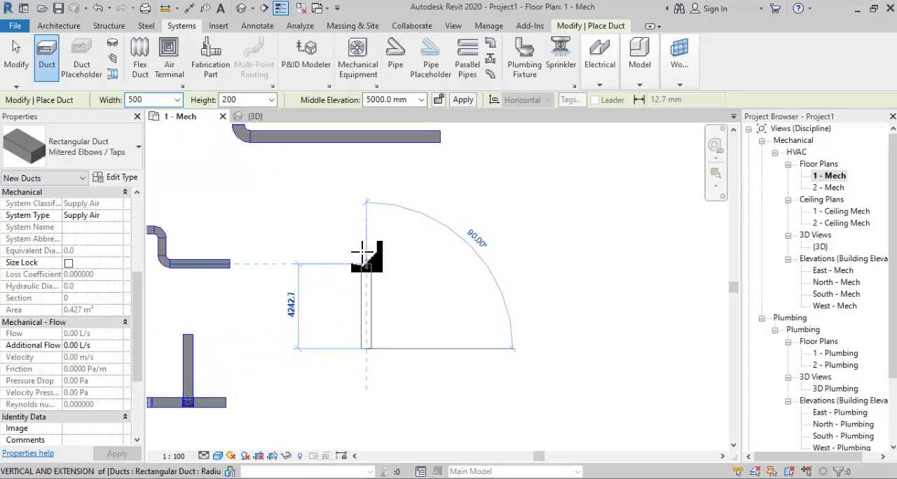
left_click(365, 222)
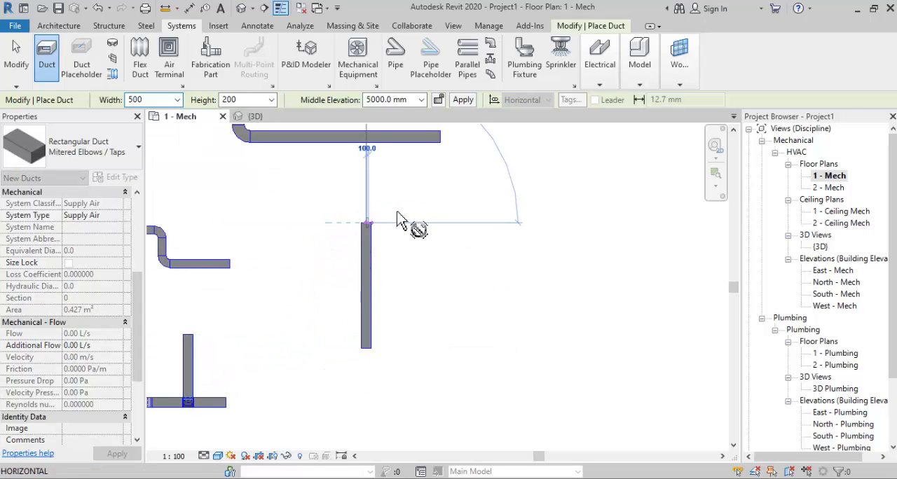
left_click(483, 217)
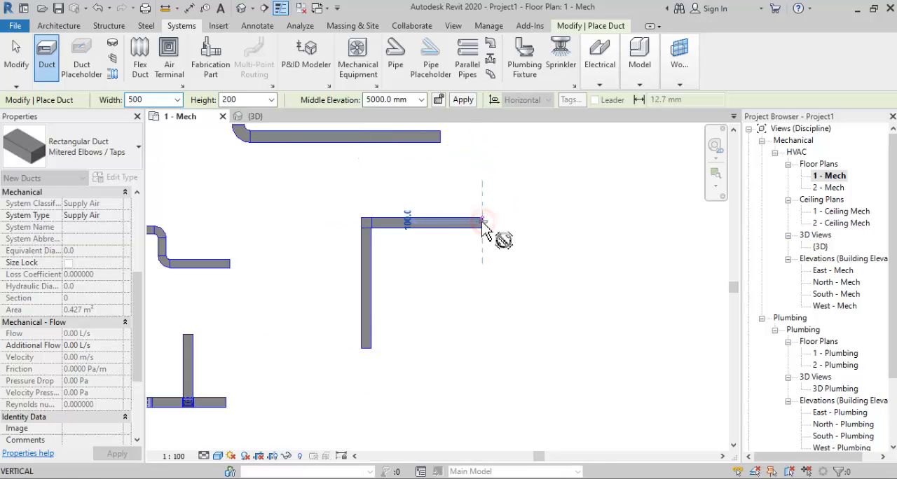
scroll(379, 238, "up", 1)
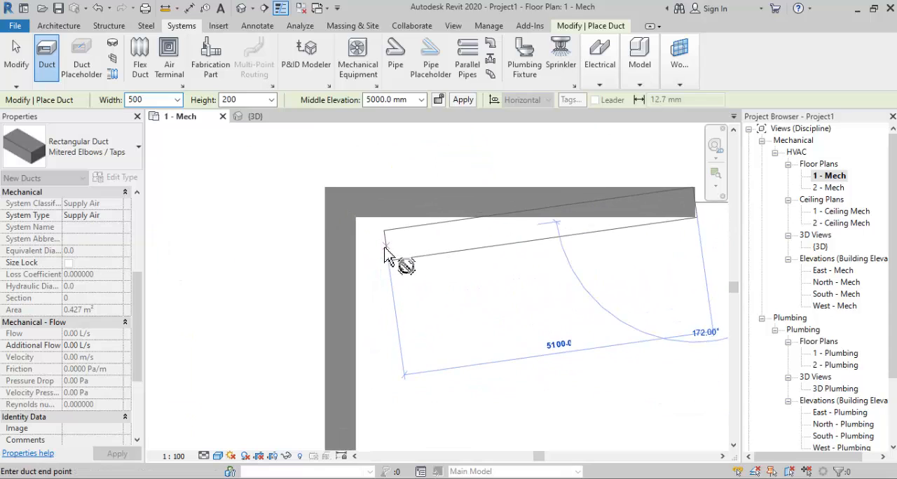
key("Escape")
key("Escape")
- Examine the new run's mitered elbow in plan and compare it with the radius elbows of the earlier ducts
scroll(379, 245, "down", 2)
scroll(362, 223, "up", 3)
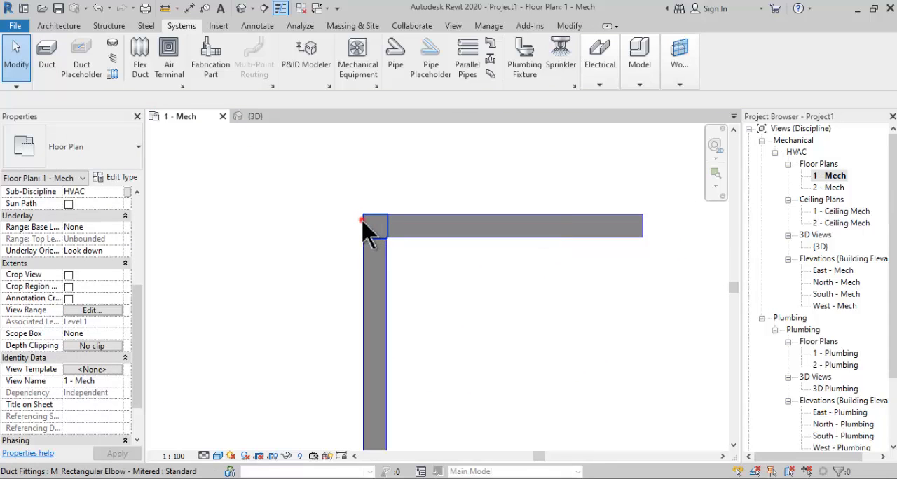
left_click(366, 219)
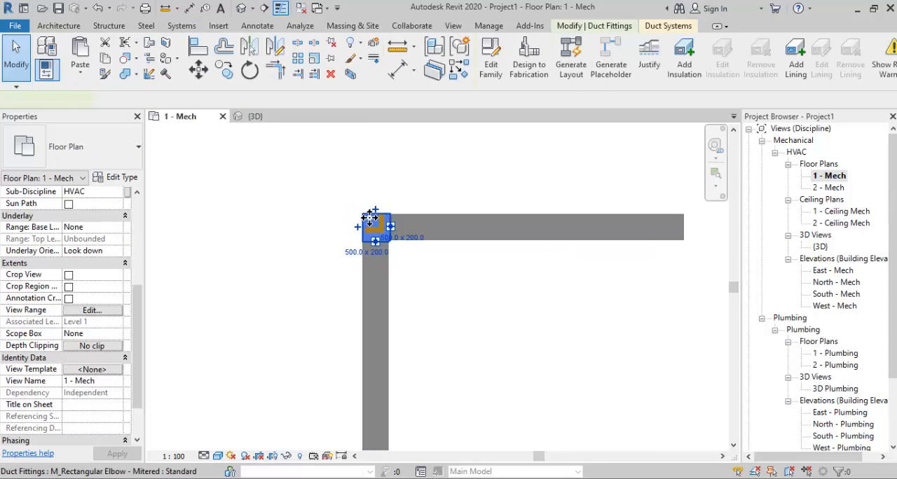
scroll(375, 219, "up", 3)
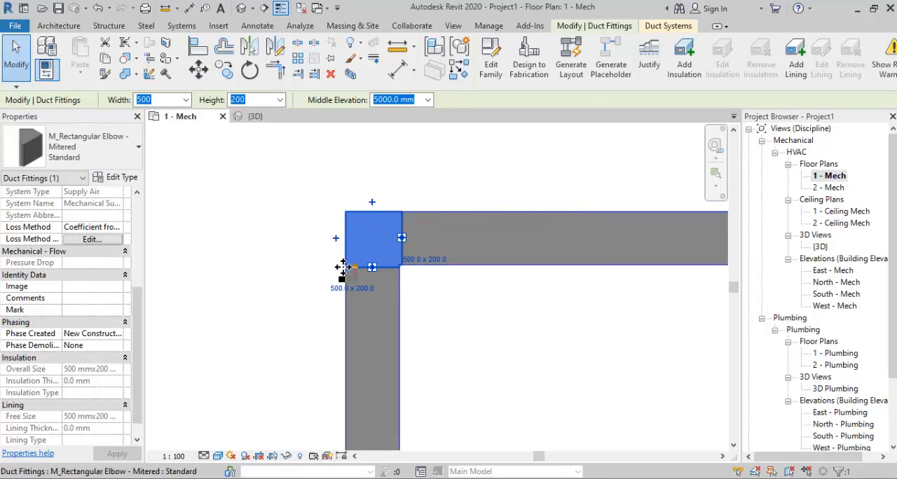
scroll(344, 267, "down", 2)
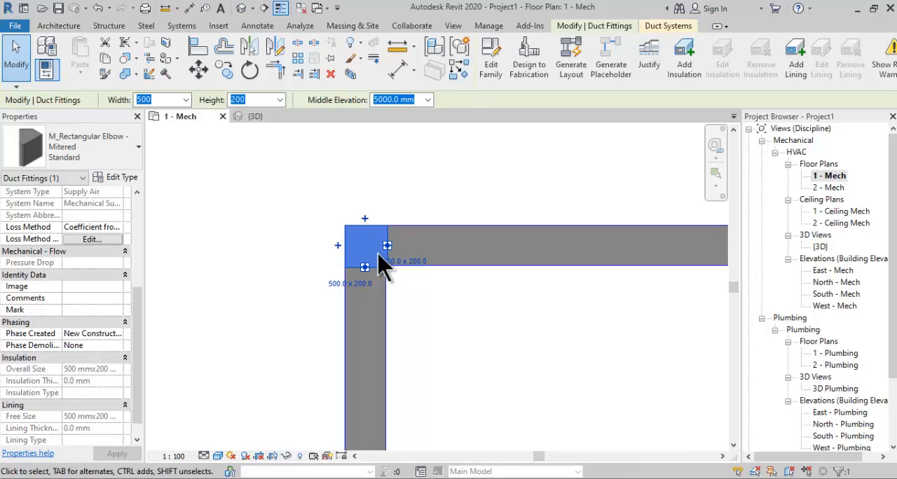
scroll(389, 262, "down", 5)
scroll(246, 240, "up", 6)
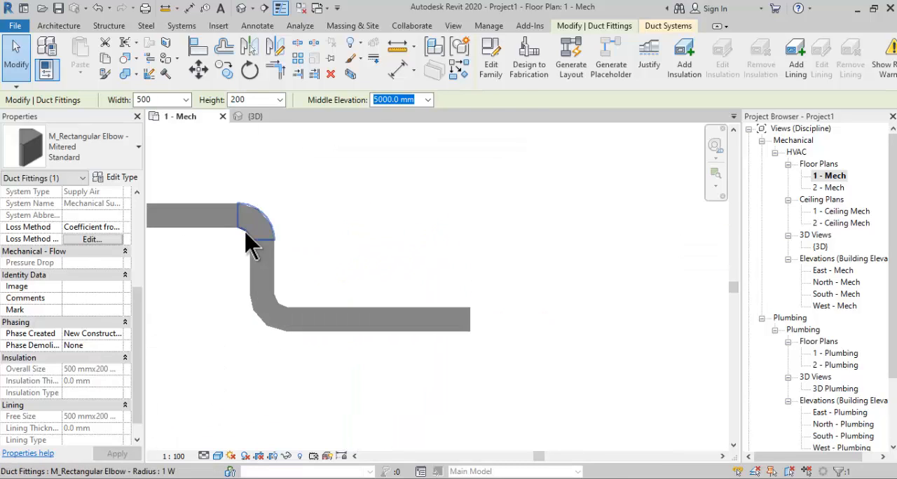
scroll(245, 254, "down", 3)
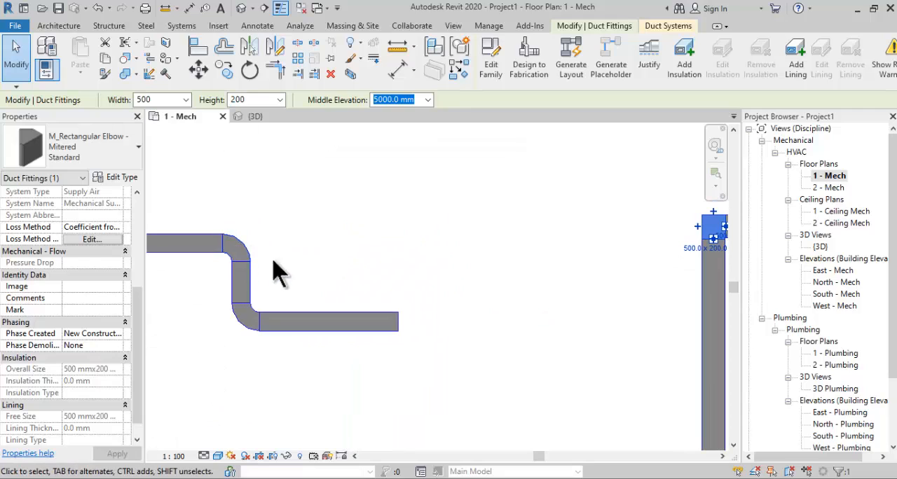
middle_click_drag(447, 282, 262, 285)
scroll(529, 235, "up", 1)
scroll(534, 241, "up", 1)
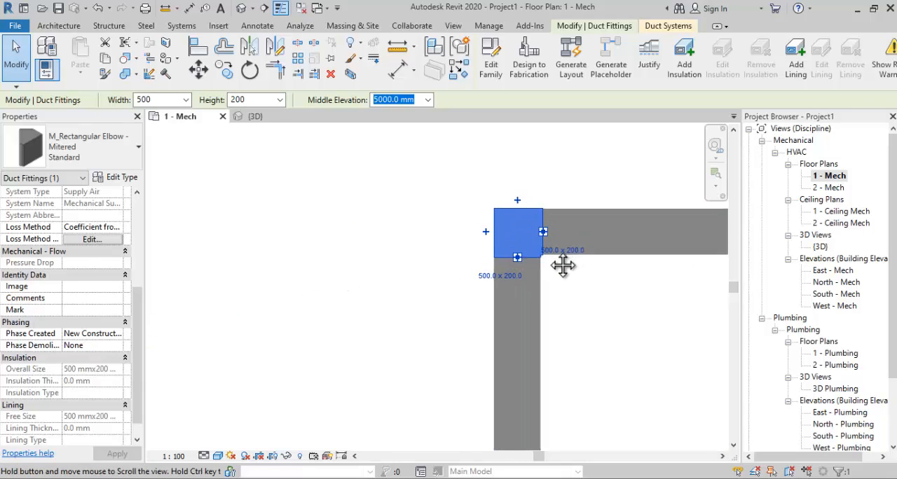
middle_click_drag(566, 262, 540, 273)
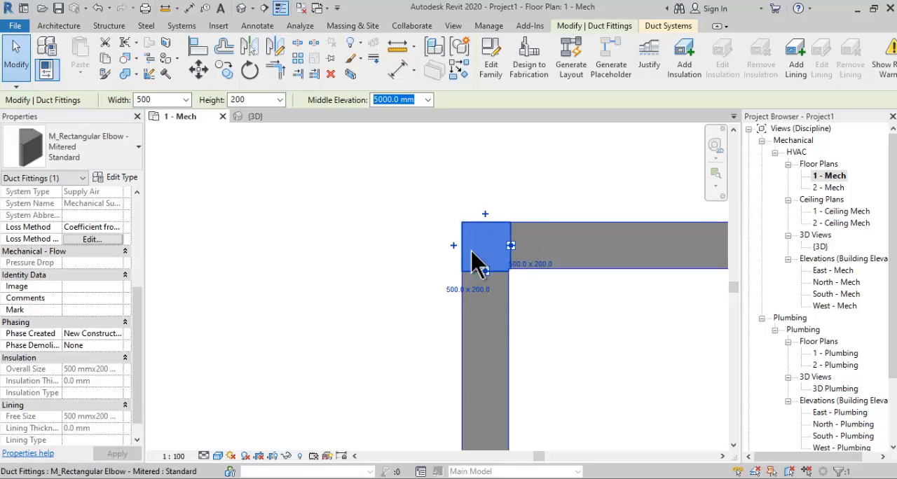
scroll(477, 256, "down", 4)
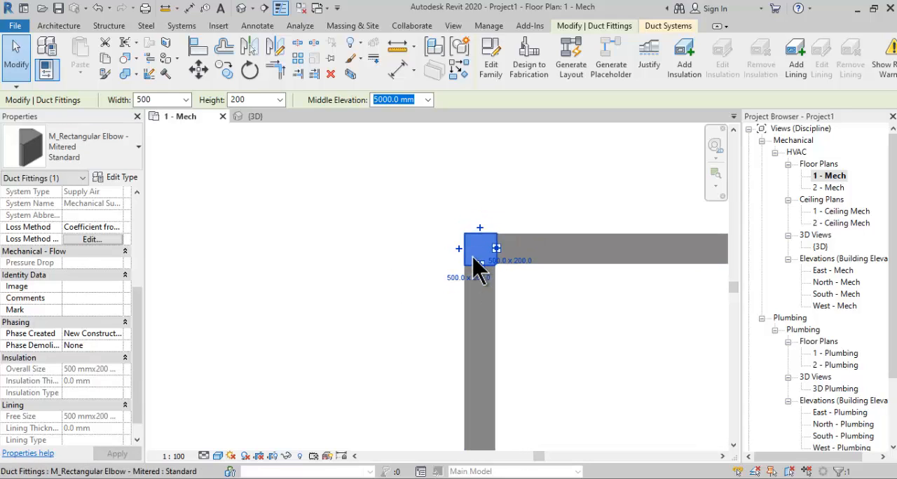
- Continue the duct from its open right end at 4000 mm middle elevation, about 3500 mm down the plan and a shorter segment to the right
middle_click_drag(672, 257, 517, 211)
left_click(493, 213)
right_click(523, 207)
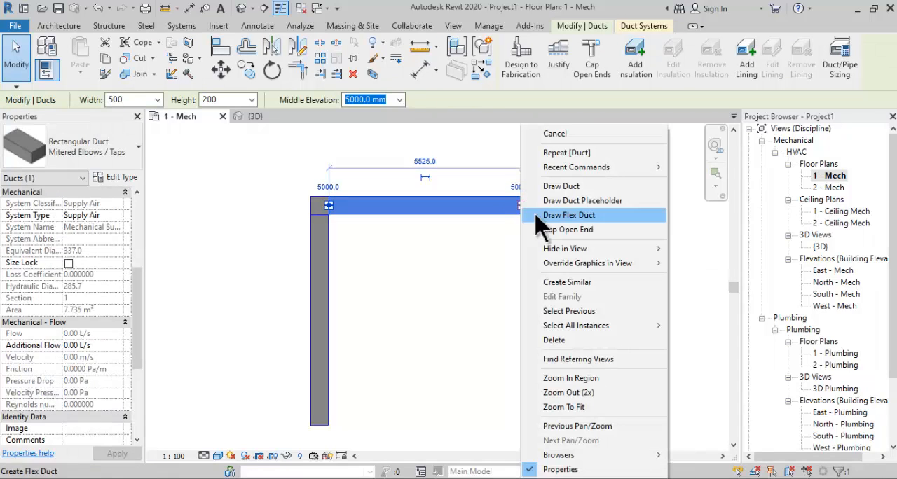
left_click(563, 189)
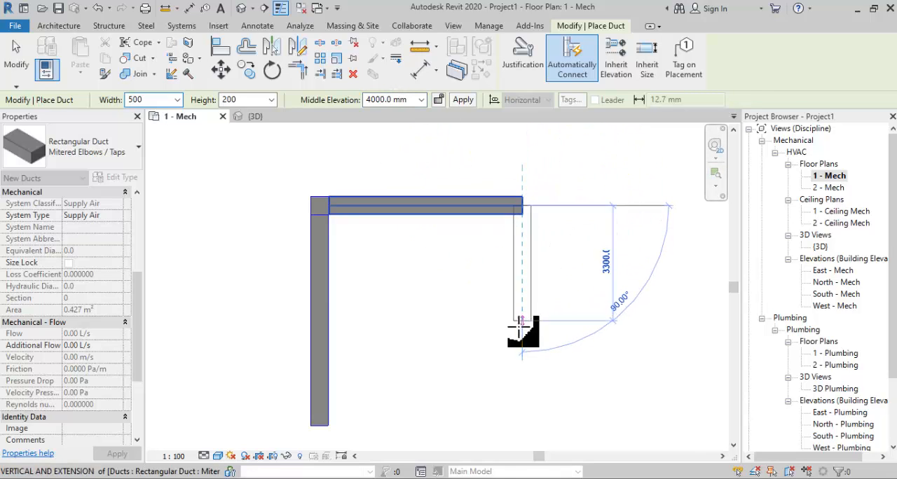
left_click(517, 330)
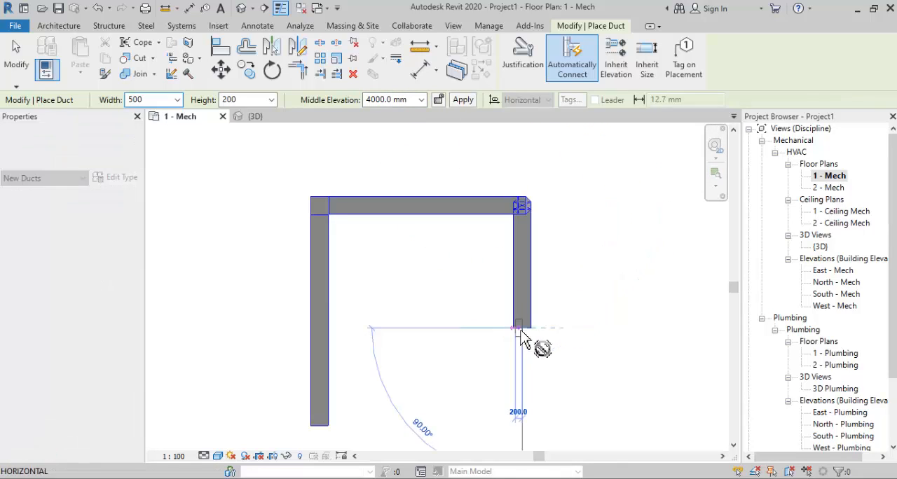
left_click(600, 328)
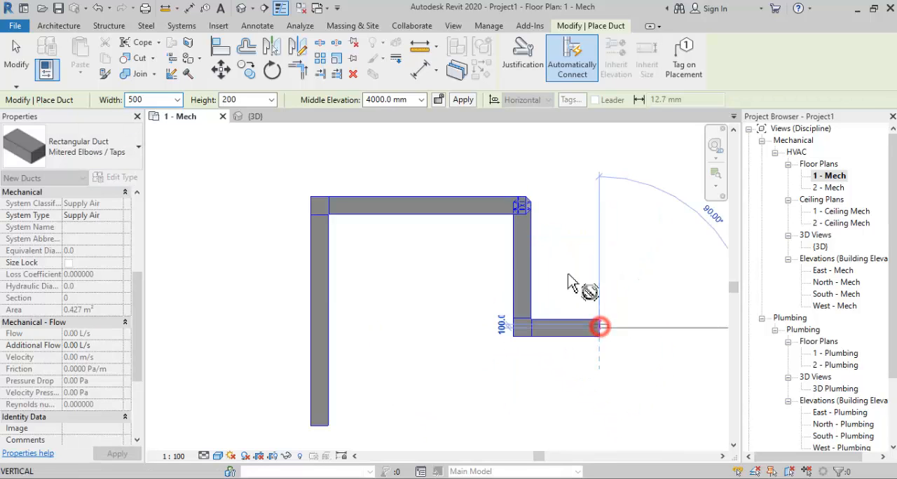
key("Escape")
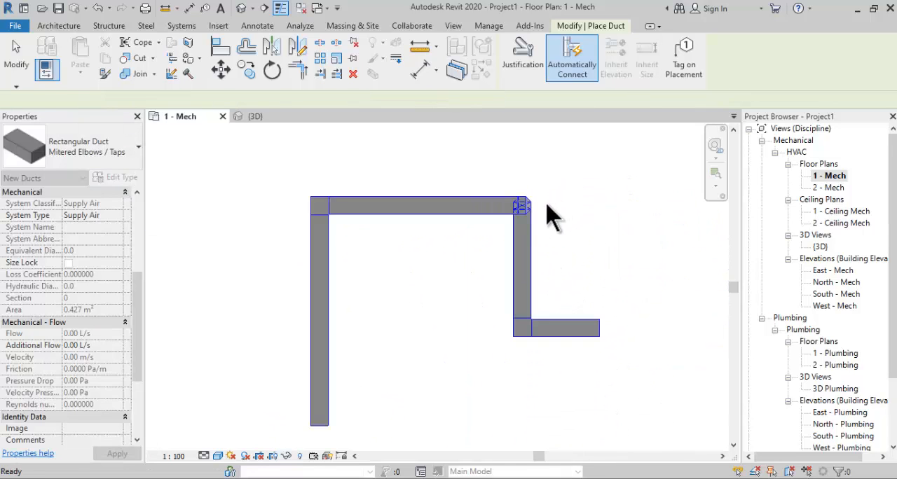
scroll(550, 218, "up", 5)
key("Escape")
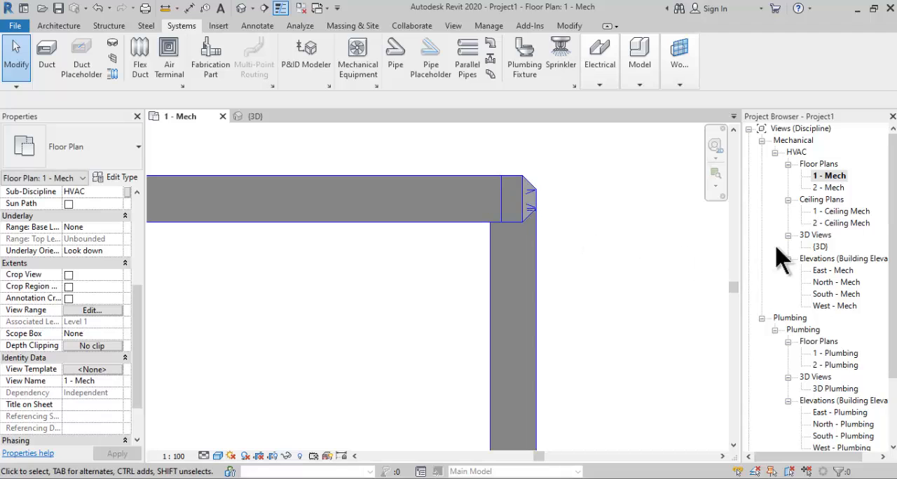
- Examine the mitered duct's elevation drop in the {3D} view, including its vertical piece and 45 degree transition fitting
double_click(819, 247)
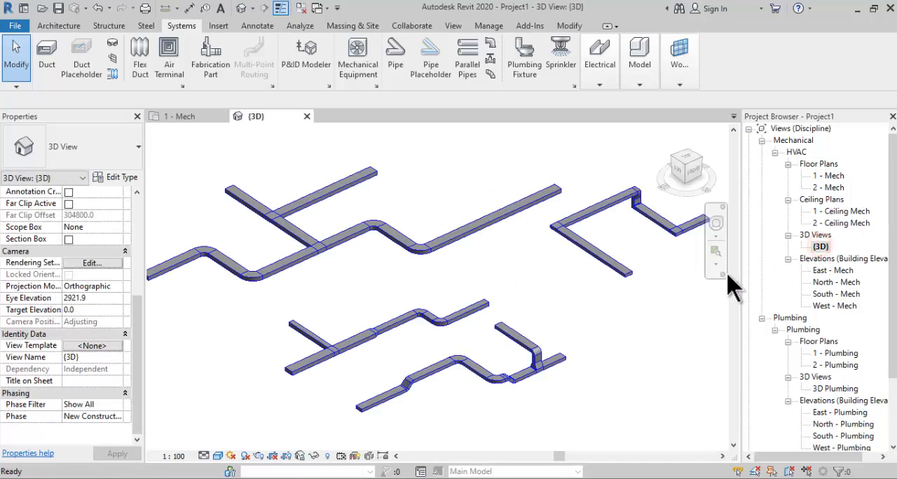
scroll(605, 208, "up", 5)
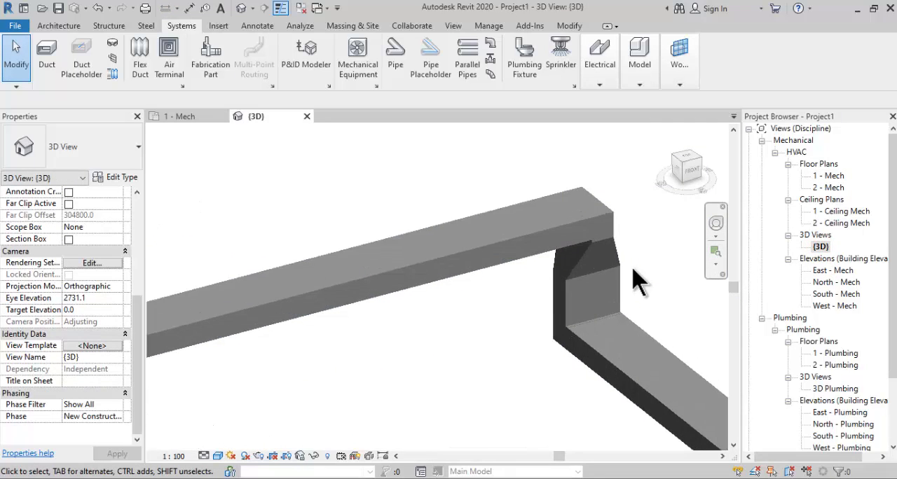
left_click(581, 271)
middle_click_drag(581, 271, 461, 329, "shift")
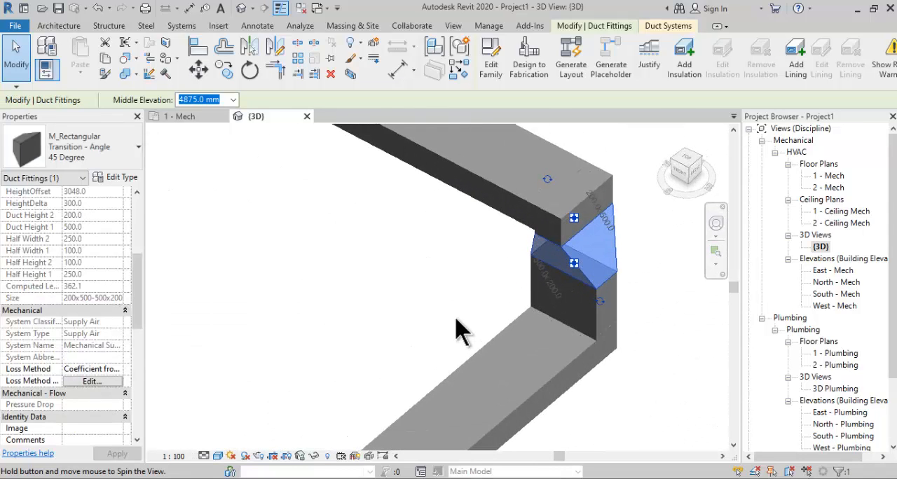
middle_click_drag(530, 321, 434, 238, "shift")
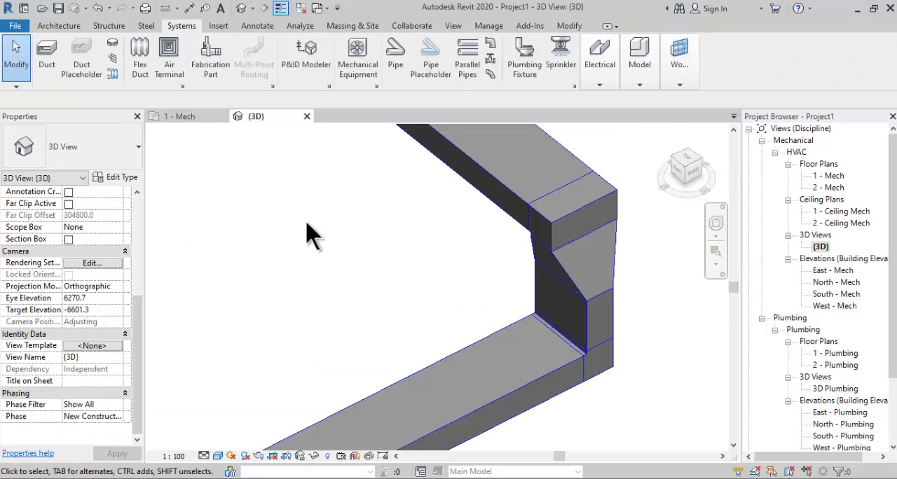
- In the 1 - Mech plan, draw a 500 x 200 mm branch duct at 4000 mm elevation, about 3425 mm rightward from the lower vertical run's centerline
scroll(447, 246, "down", 2)
middle_click_drag(465, 275, 588, 283, "shift")
scroll(503, 286, "down", 2)
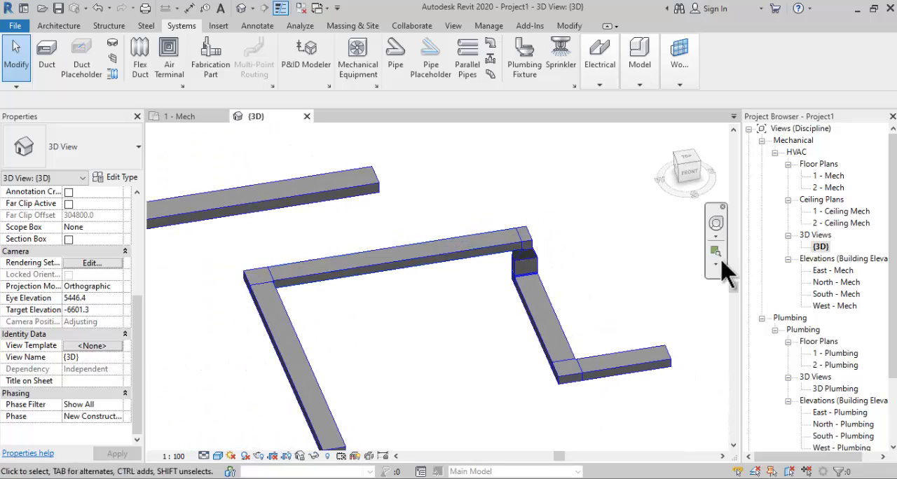
double_click(827, 175)
scroll(599, 242, "down", 3)
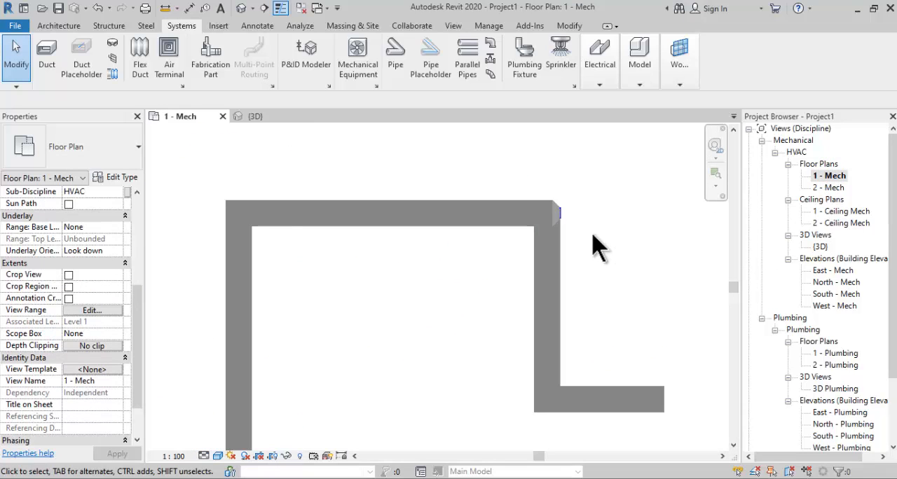
middle_click_drag(492, 273, 354, 217)
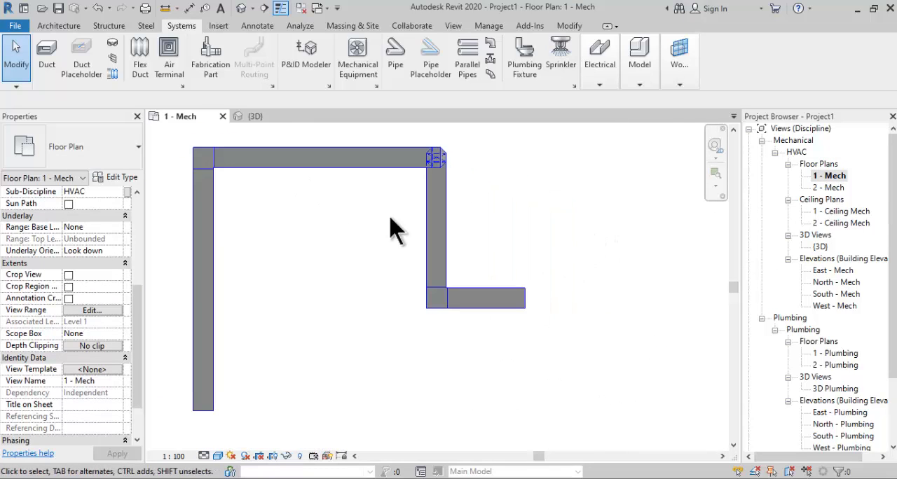
key("d")
key("t")
scroll(489, 234, "up", 2)
middle_click_drag(507, 241, 450, 253)
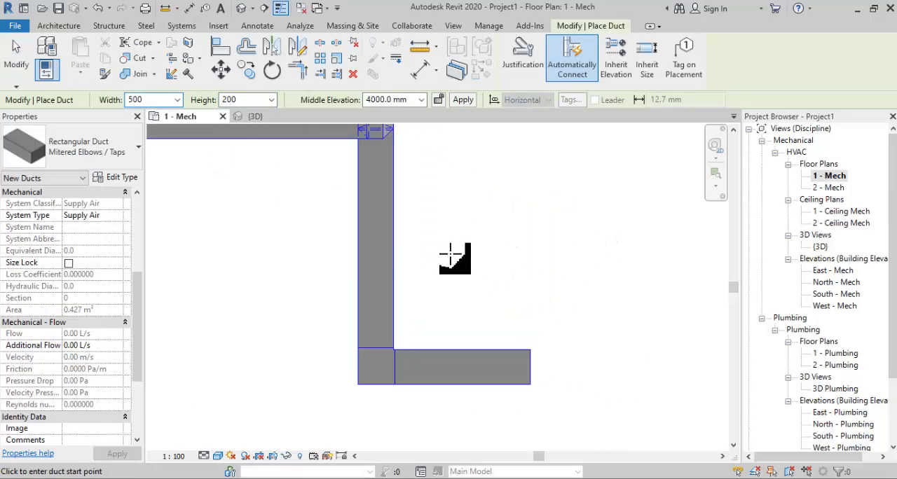
left_click(376, 231)
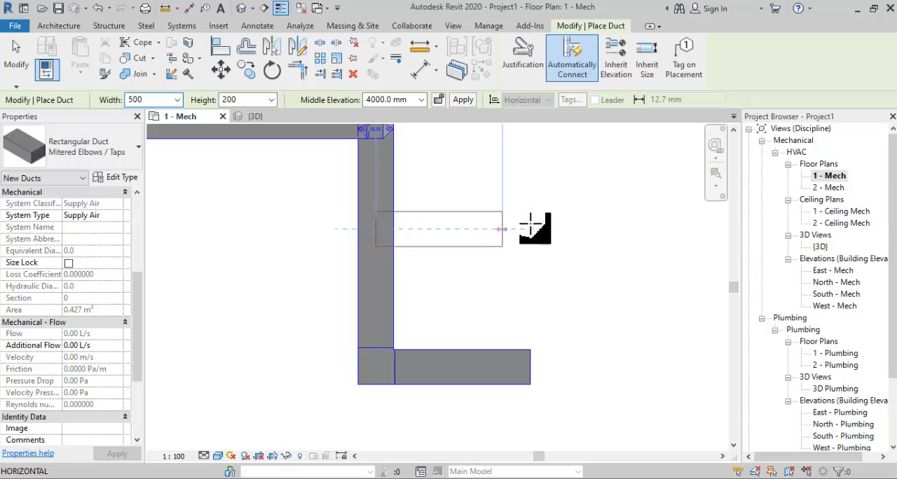
left_click(641, 226)
key("Escape")
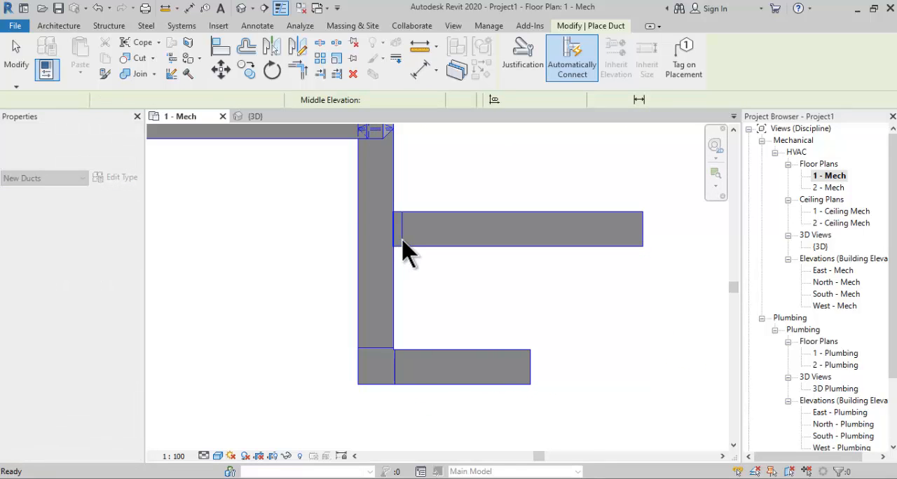
key("Escape")
- Examine the new branch's takeoff connection to the mitered duct, close up in plan and from several angles in the {3D} view
scroll(394, 234, "up", 4)
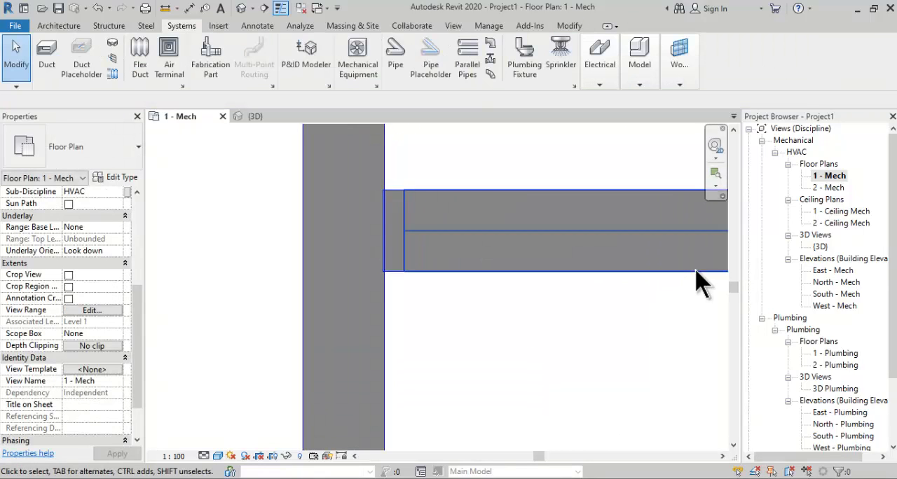
double_click(820, 248)
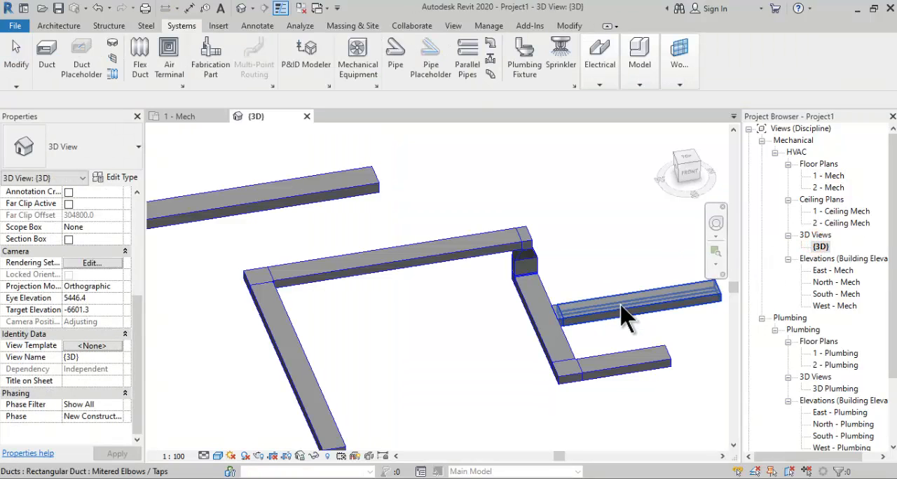
middle_click_drag(624, 316, 406, 279, "shift")
scroll(406, 293, "up", 6)
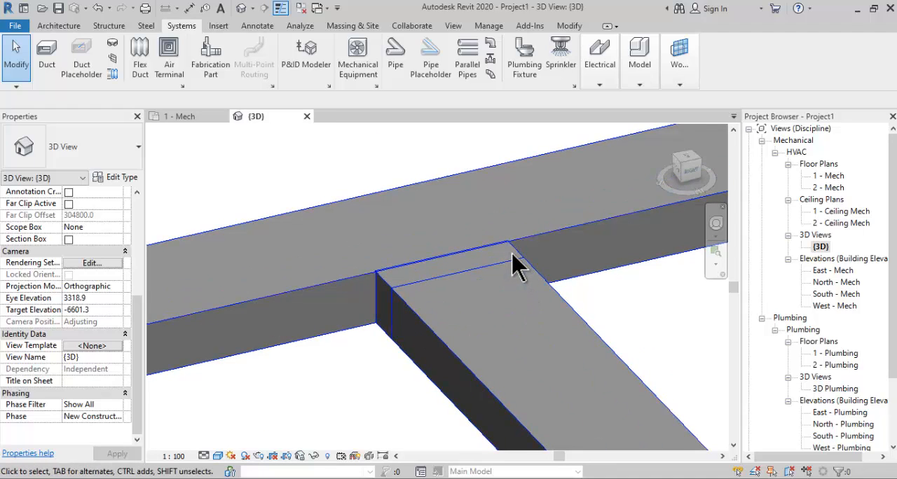
left_click(452, 287)
middle_click_drag(414, 330, 483, 245, "shift")
left_click(485, 243)
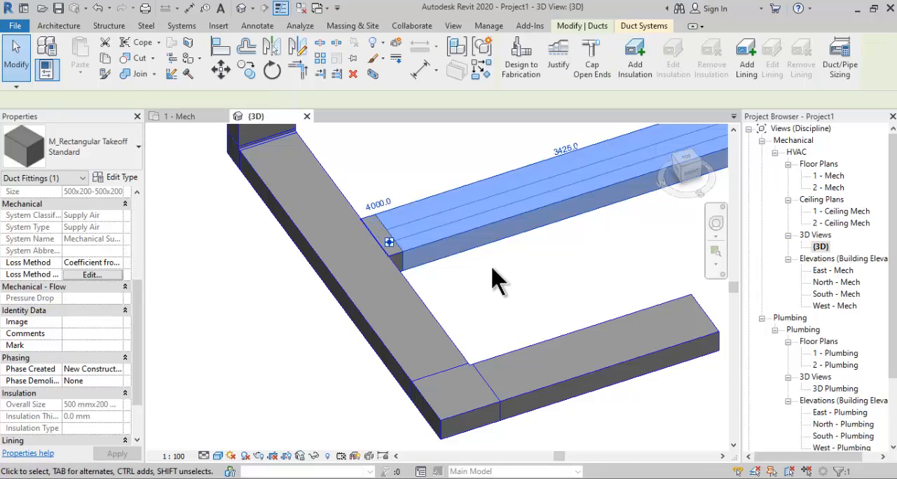
scroll(493, 269, "down", 2)
middle_click_drag(498, 278, 408, 312)
left_click(403, 306)
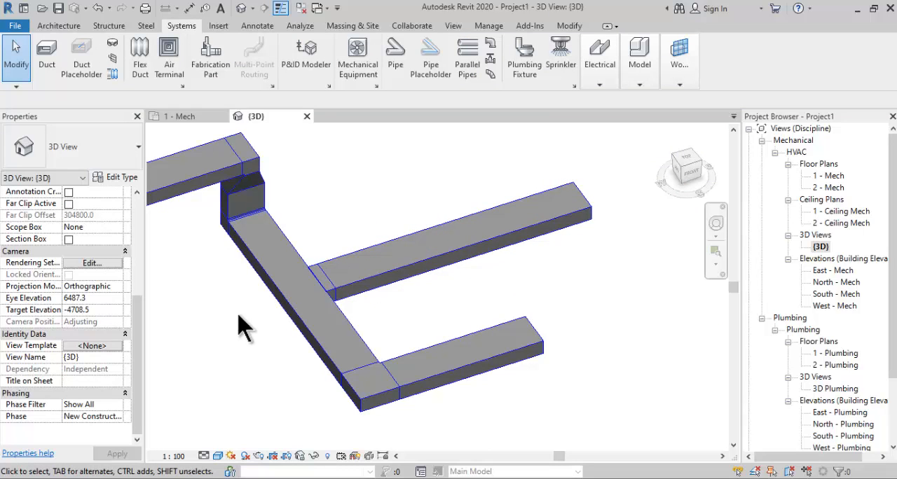
scroll(289, 295, "down", 3)
middle_click_drag(316, 312, 557, 295)
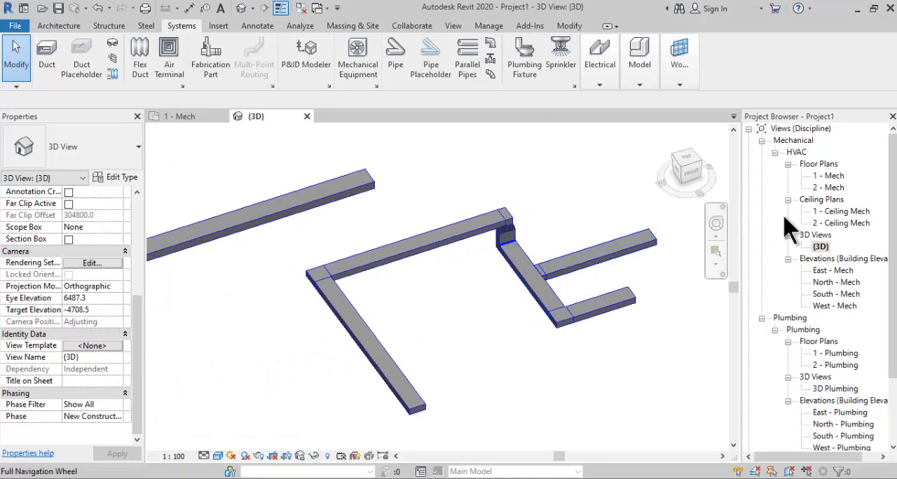
- Draw a 500 x 200 mm Return Air duct below the mitered run in 1 - Mech at 4000 mm elevation: right, about 2400 mm down, right again
double_click(828, 176)
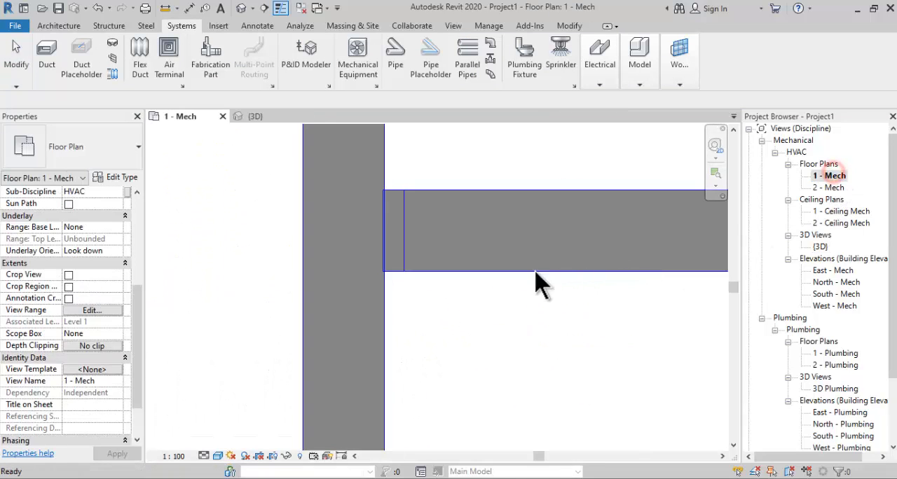
scroll(537, 280, "down", 5)
scroll(464, 227, "down", 1)
middle_click_drag(567, 275, 547, 252)
scroll(463, 228, "down", 1)
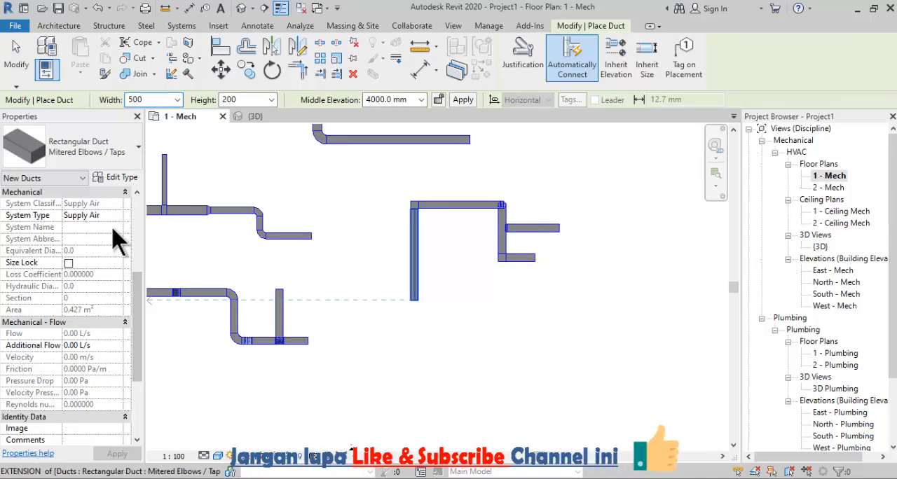
left_click(115, 216)
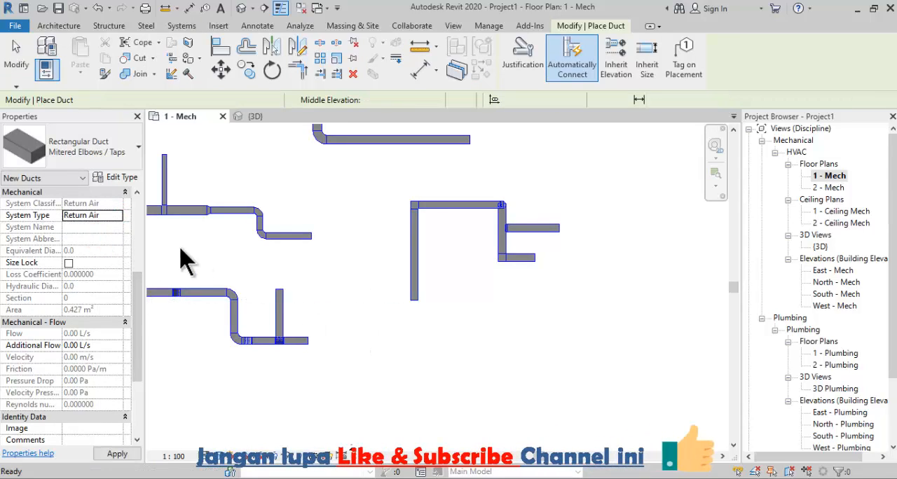
middle_click_drag(439, 330, 400, 304)
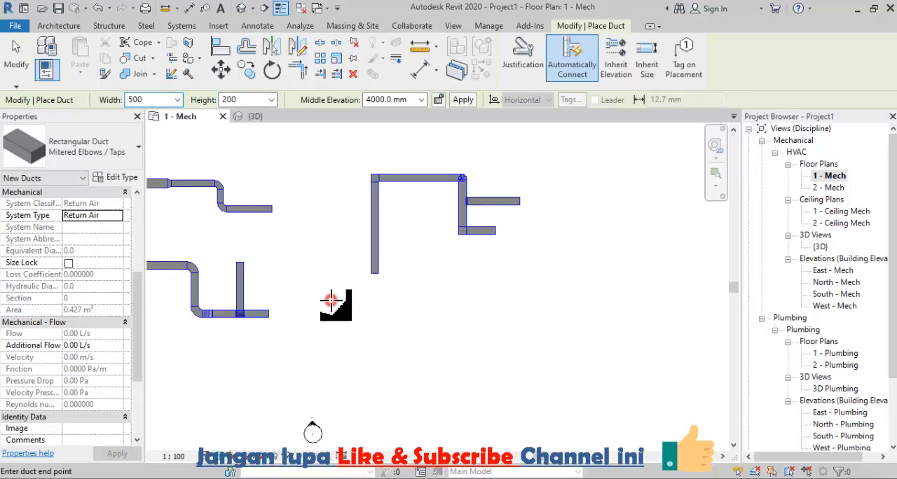
left_click(331, 300)
left_click(428, 304)
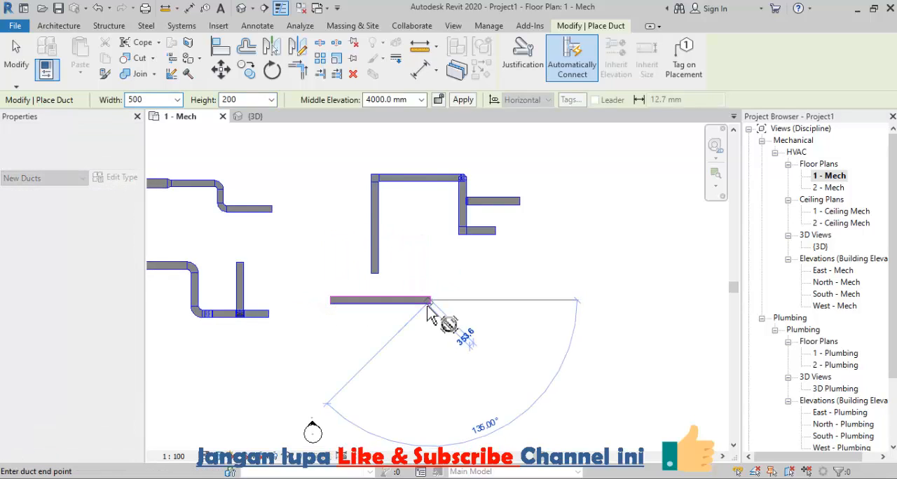
scroll(429, 306, "up", 5)
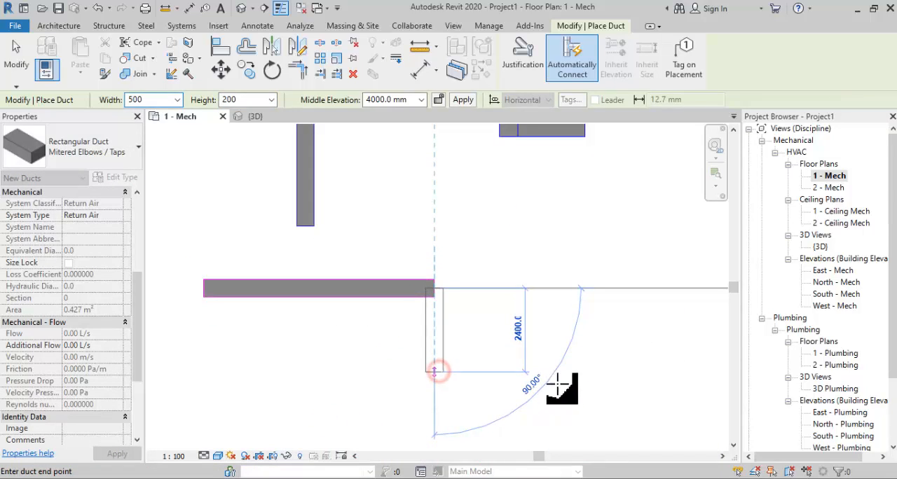
left_click(607, 376)
left_click(613, 374)
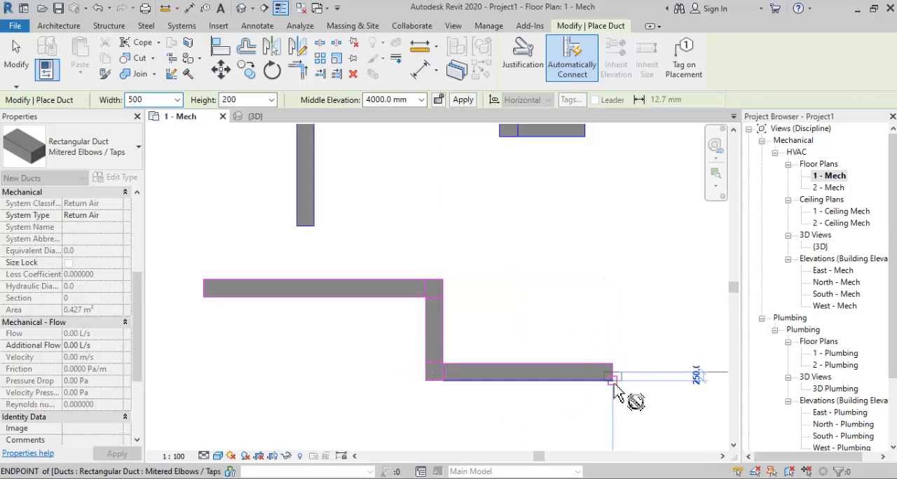
key("Escape")
key("Escape")
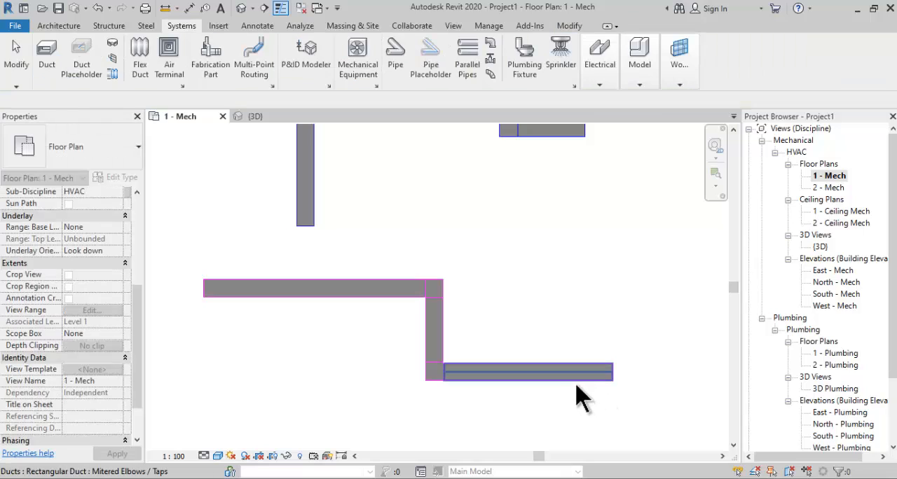
- Examine the line color and other graphic overrides in the type properties of the Return Air duct system
scroll(815, 335, "down", 5)
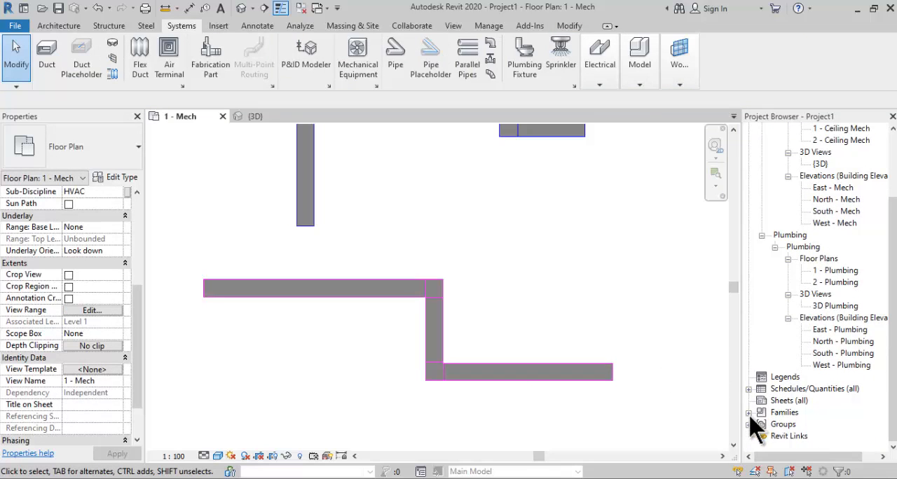
left_click(748, 413)
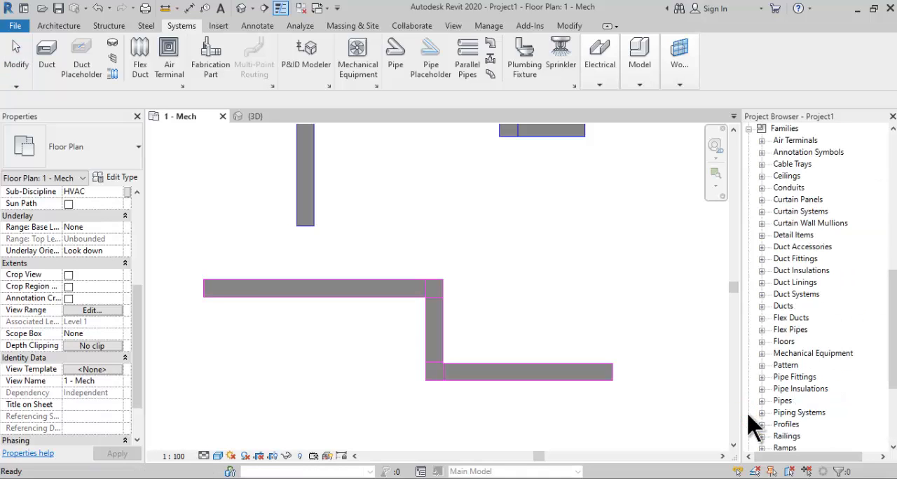
left_click(761, 294)
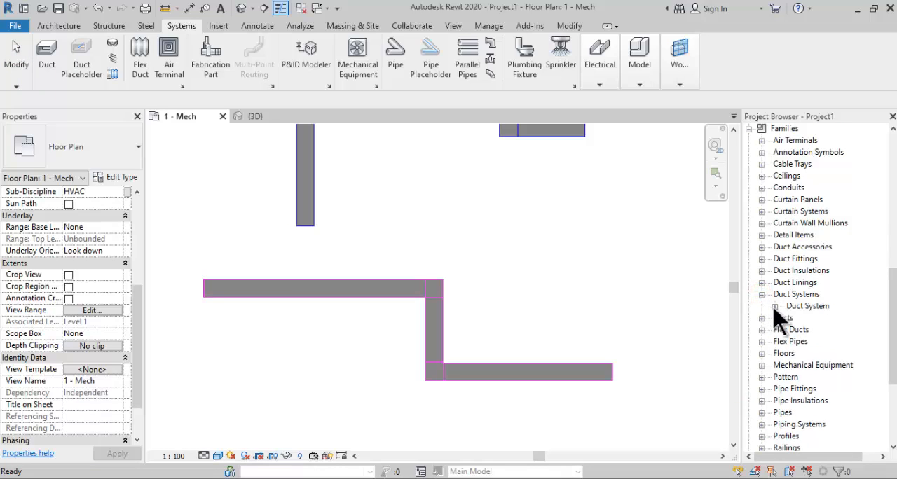
left_click(774, 307)
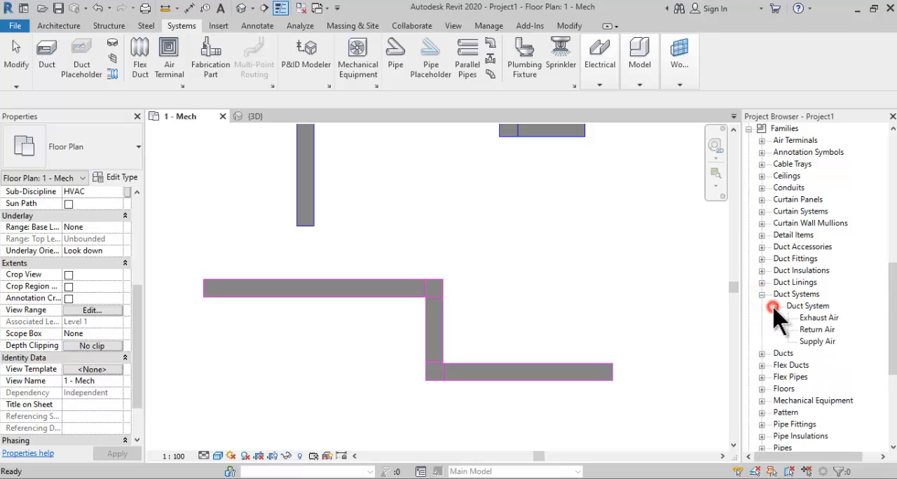
double_click(818, 330)
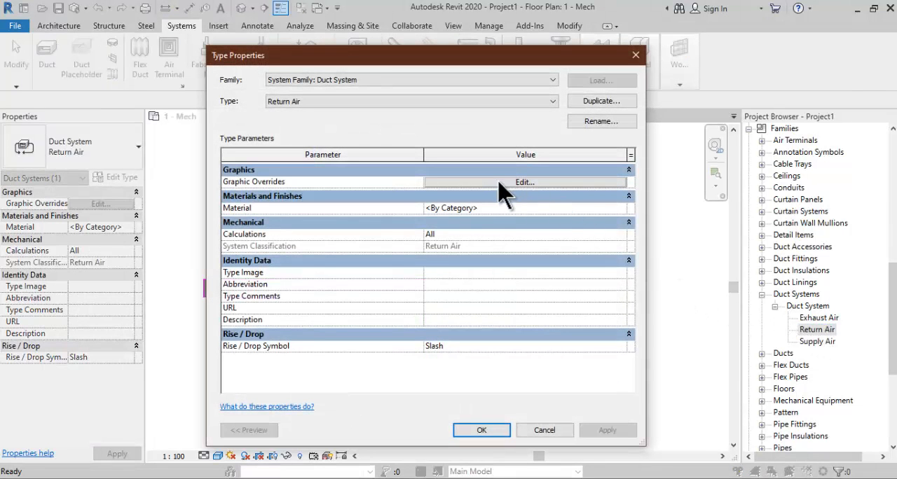
left_click(461, 183)
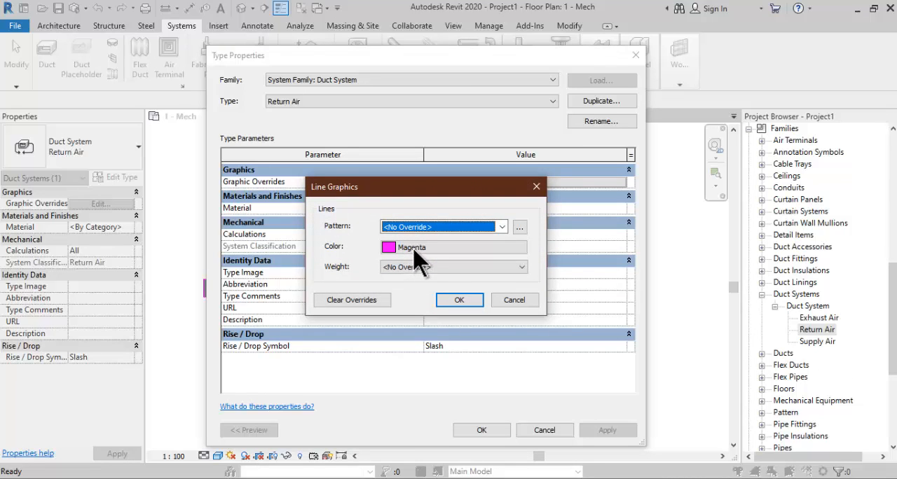
left_click(459, 299)
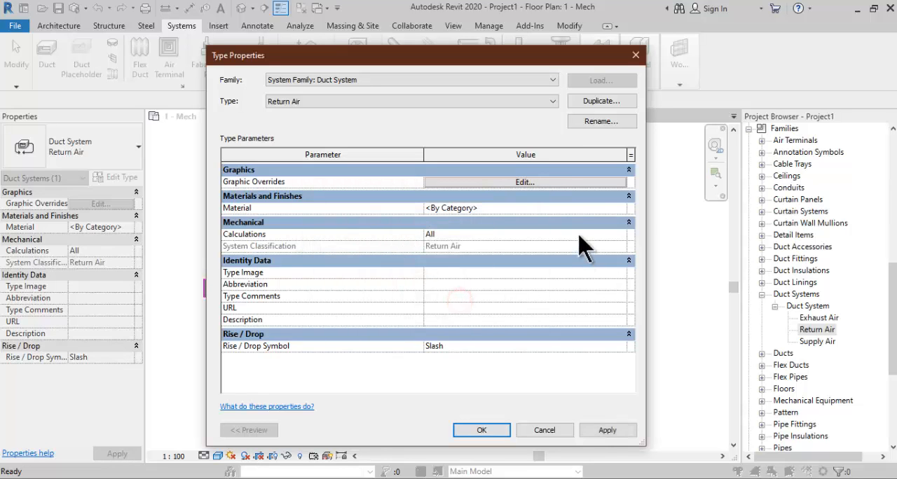
left_click(636, 56)
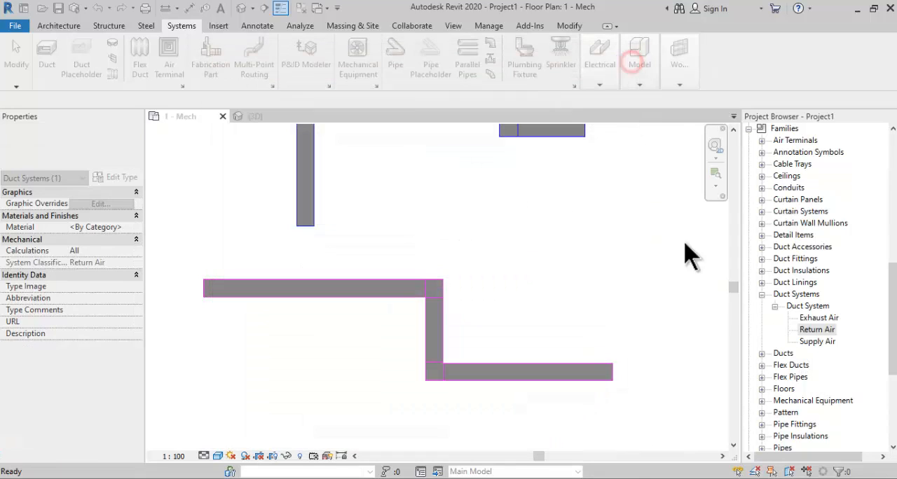
right_click(812, 334)
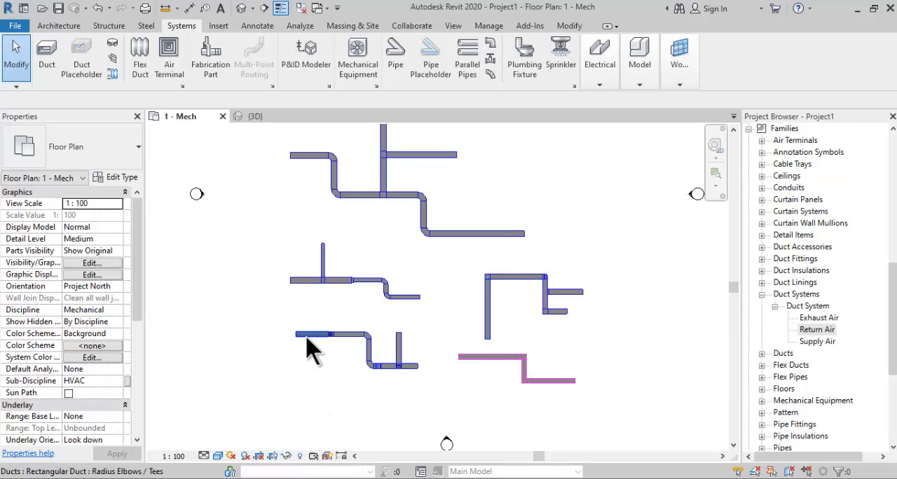
- Browse the mechanical equipment family library to Mechanical > MEP > Air-Side Components > Air Handling Units
left_click(357, 73)
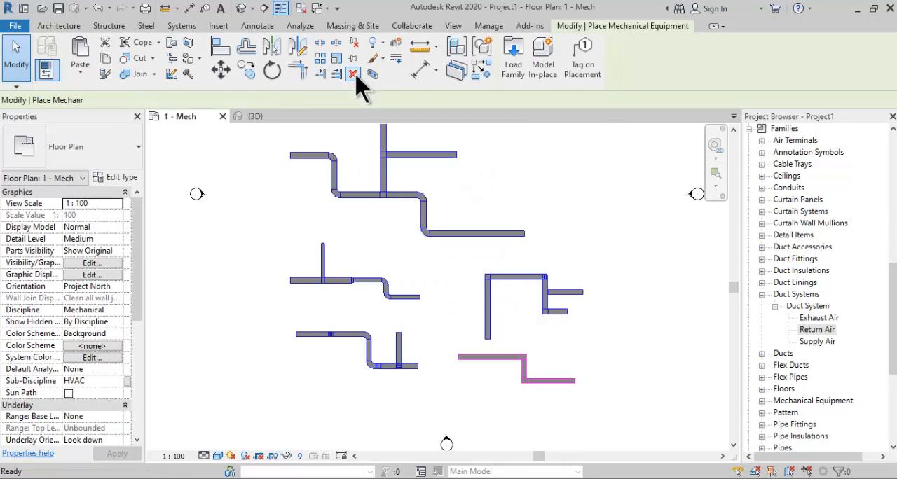
left_click(507, 70)
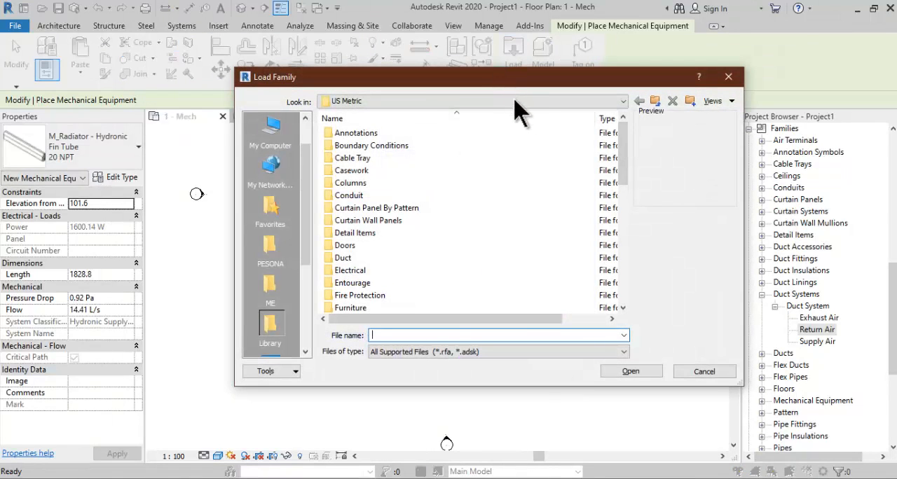
left_click_drag(624, 177, 633, 228)
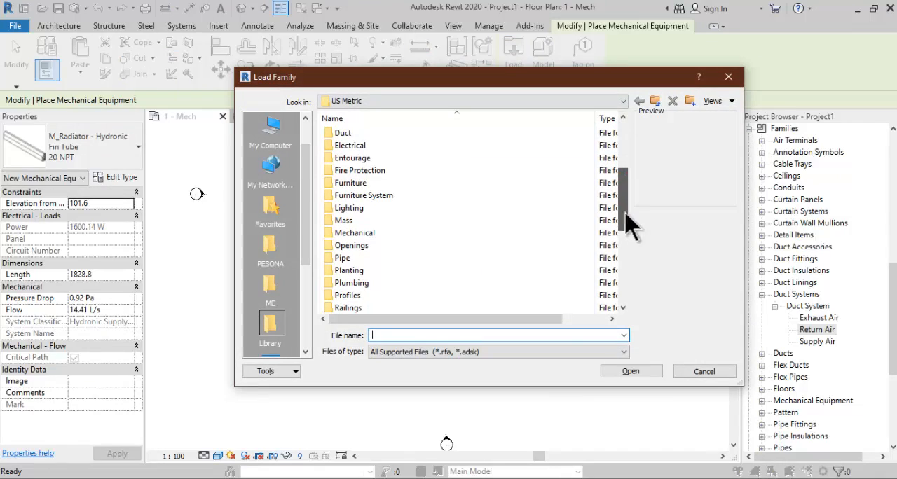
double_click(402, 233)
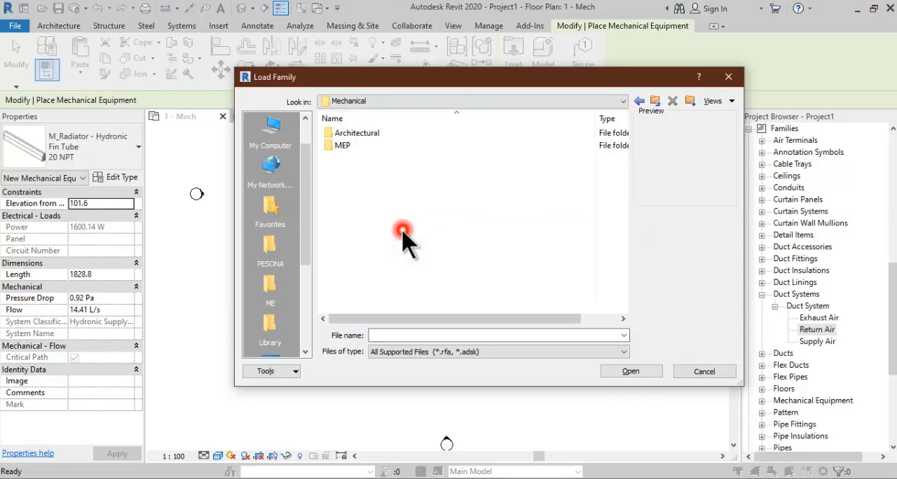
left_click(347, 145)
double_click(346, 145)
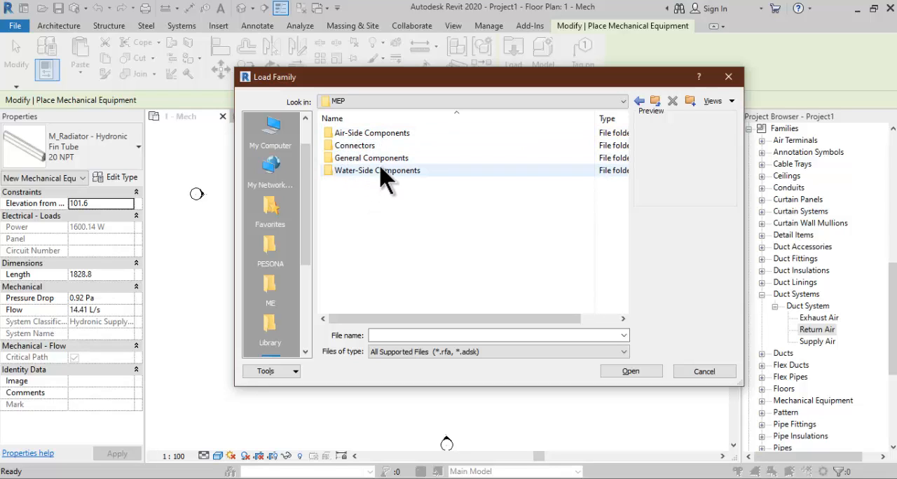
double_click(367, 134)
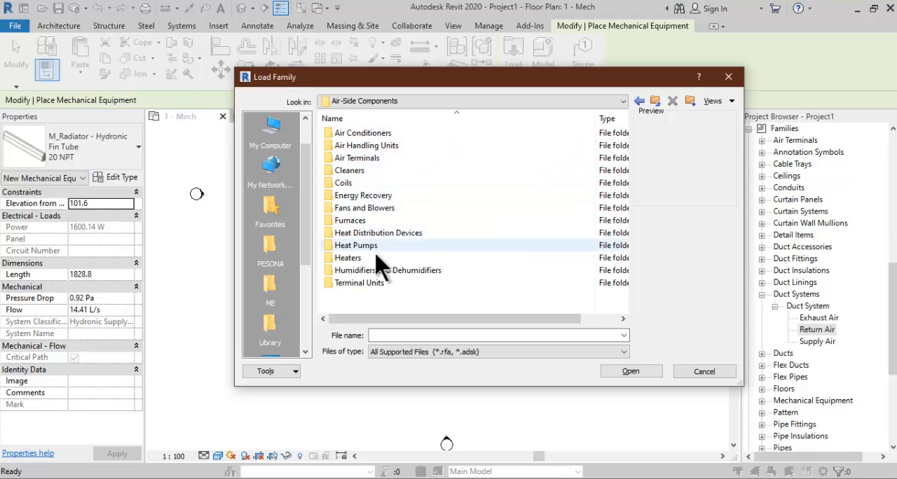
double_click(373, 146)
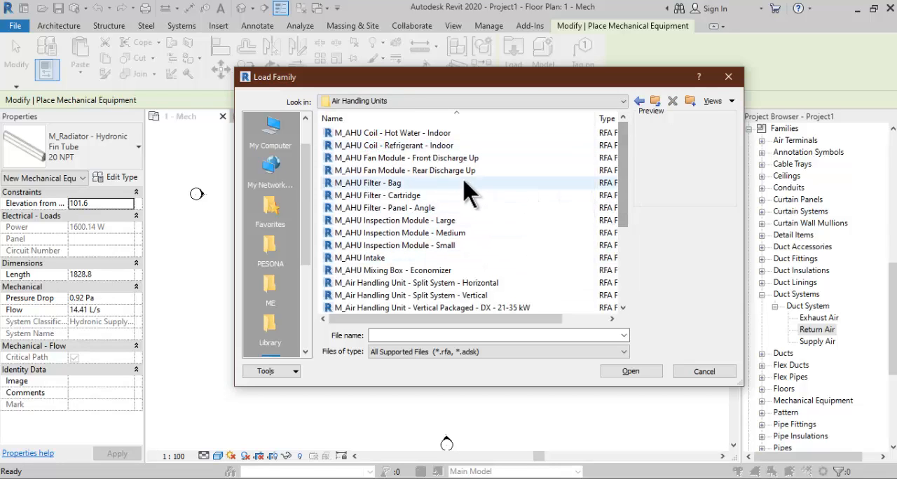
- Preview several air handling unit families and load M_Air Handling Unit - Split System - Vertical, overwriting the existing version
left_click(425, 133)
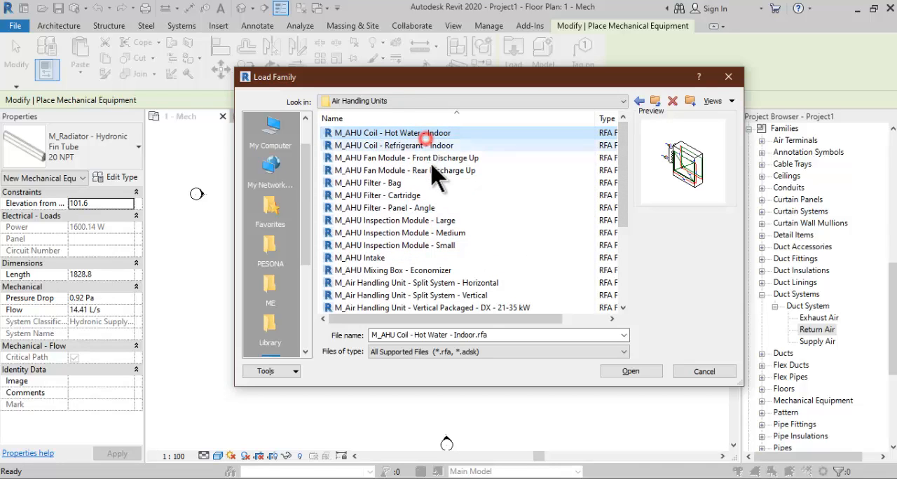
left_click(421, 146)
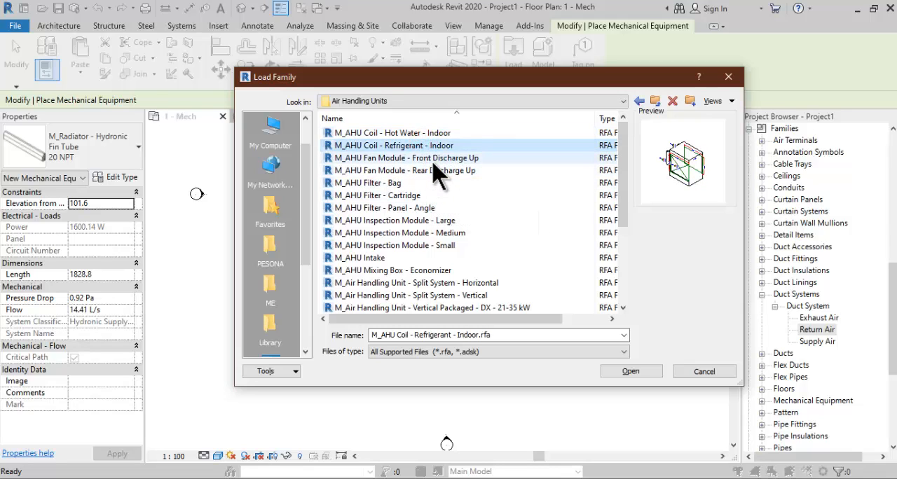
left_click(441, 283)
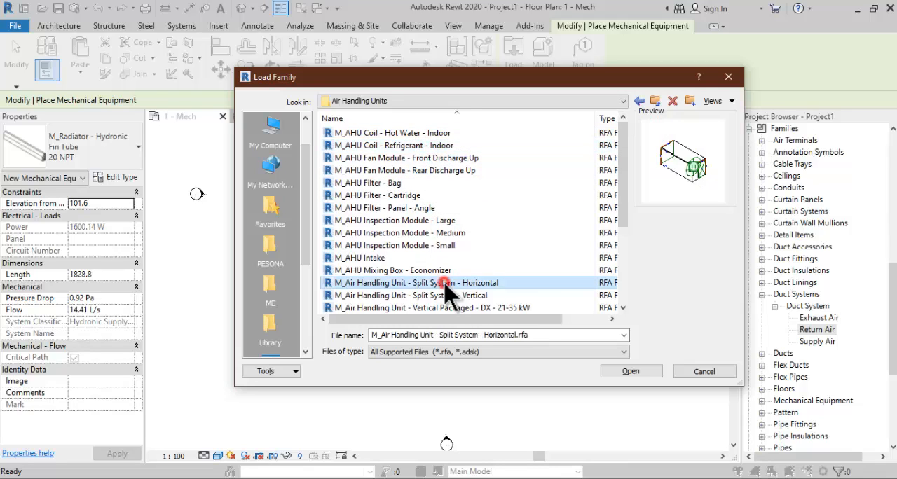
scroll(443, 288, "down", 1)
left_click(436, 271)
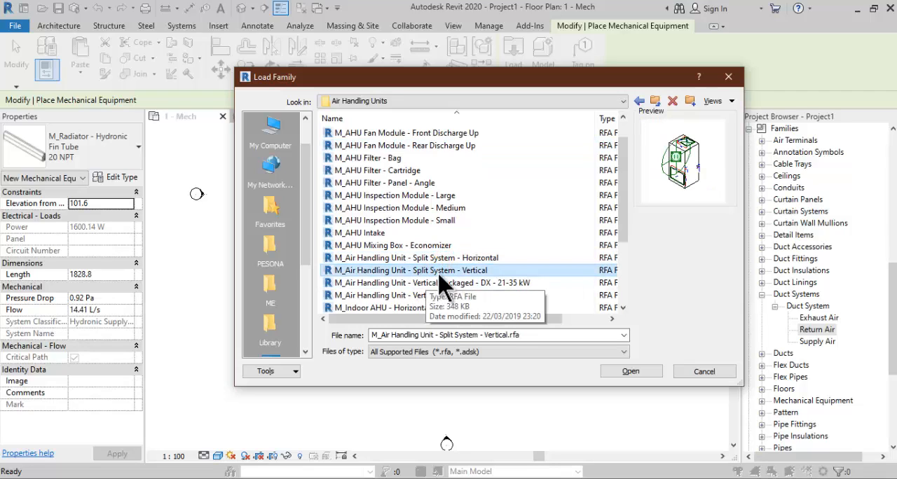
left_click(621, 374)
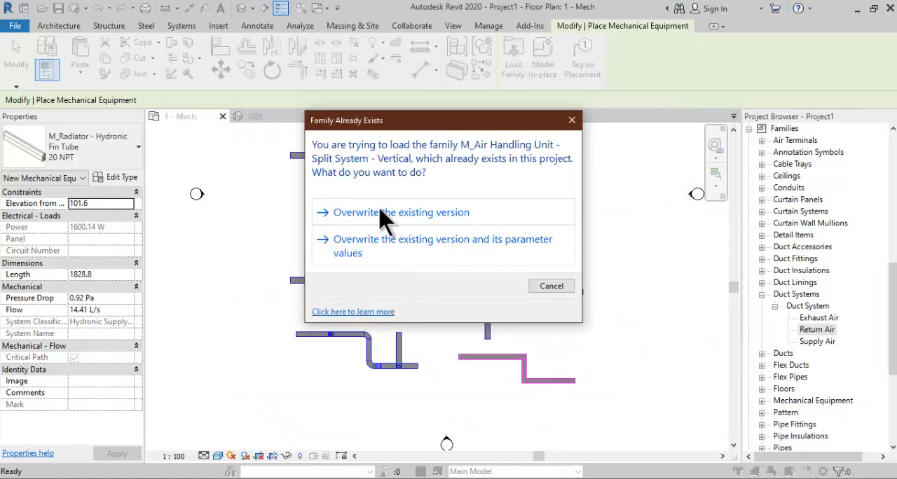
left_click(380, 212)
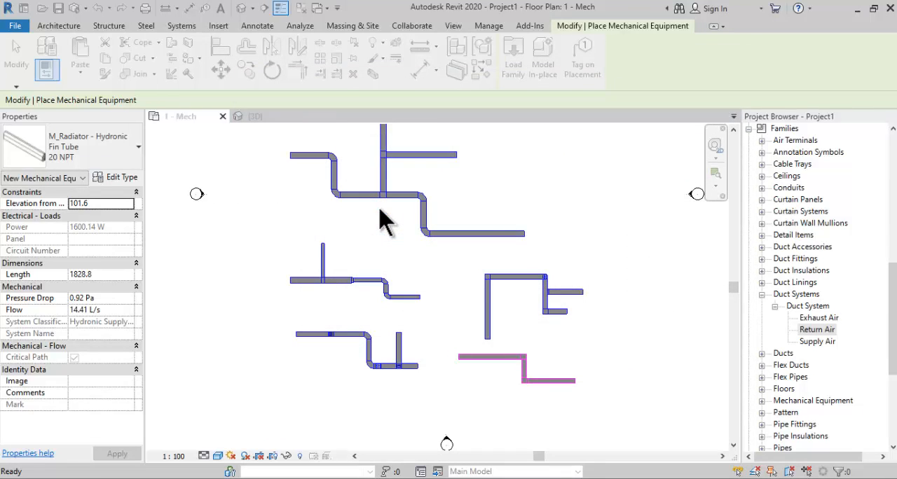
- Place a Split System - Vertical air handling unit, type 03, on Level 1, above and right of the uppermost duct run's right end
left_click(115, 164)
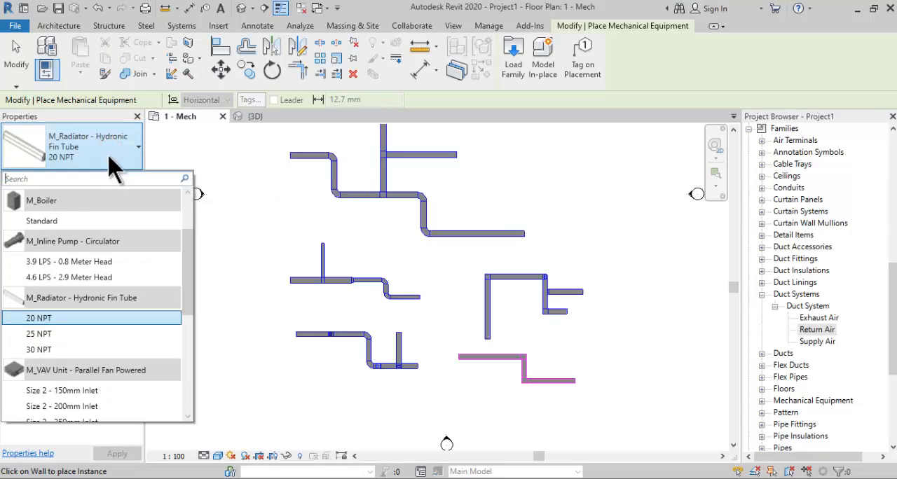
left_click_drag(196, 280, 195, 199)
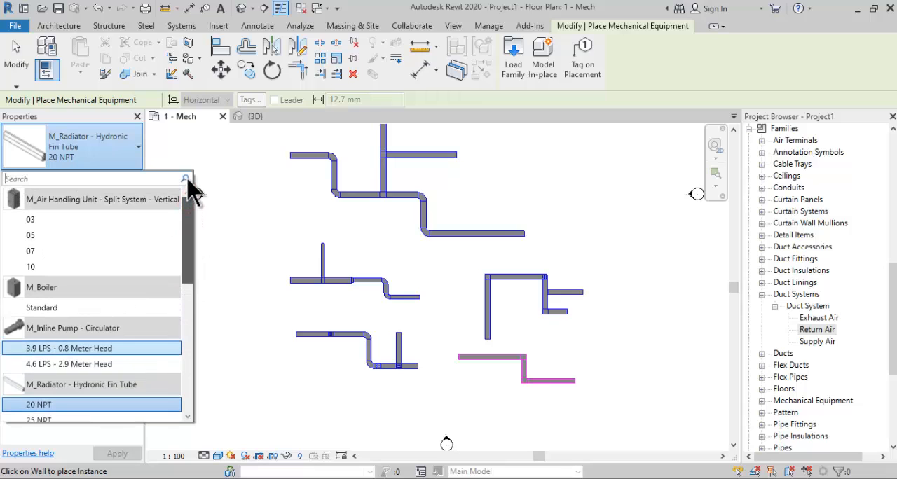
left_click(51, 221)
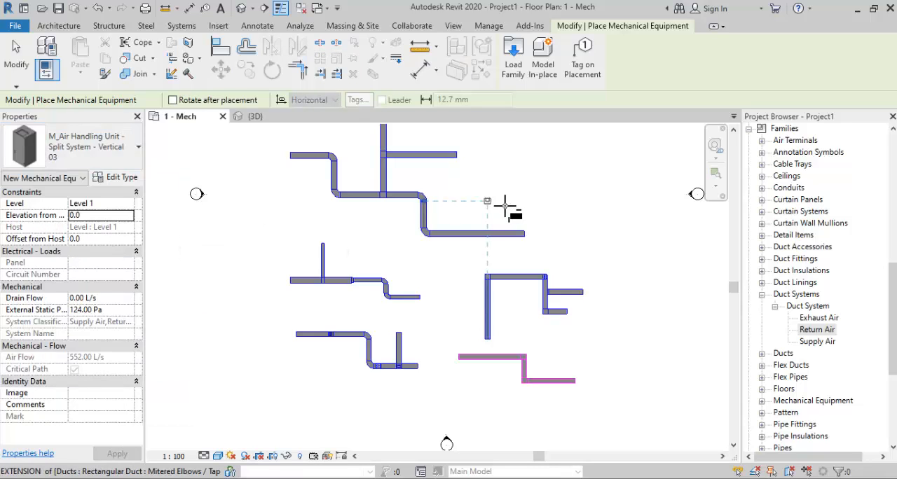
scroll(547, 231, "up", 3)
scroll(550, 231, "up", 4)
middle_click_drag(557, 246, 443, 360)
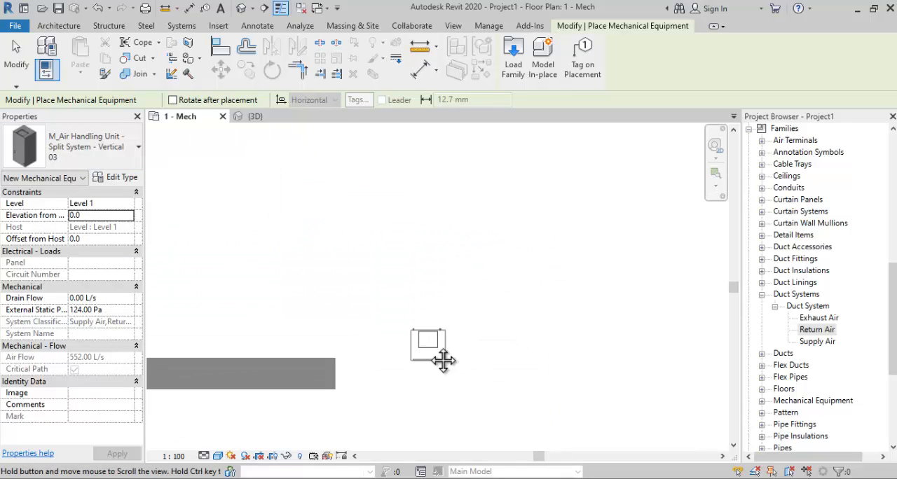
scroll(447, 332, "down", 2)
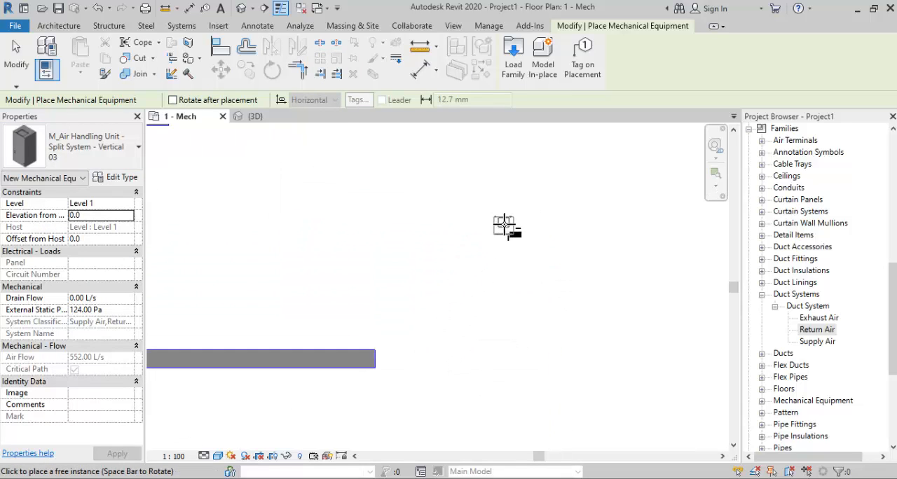
left_click(516, 260)
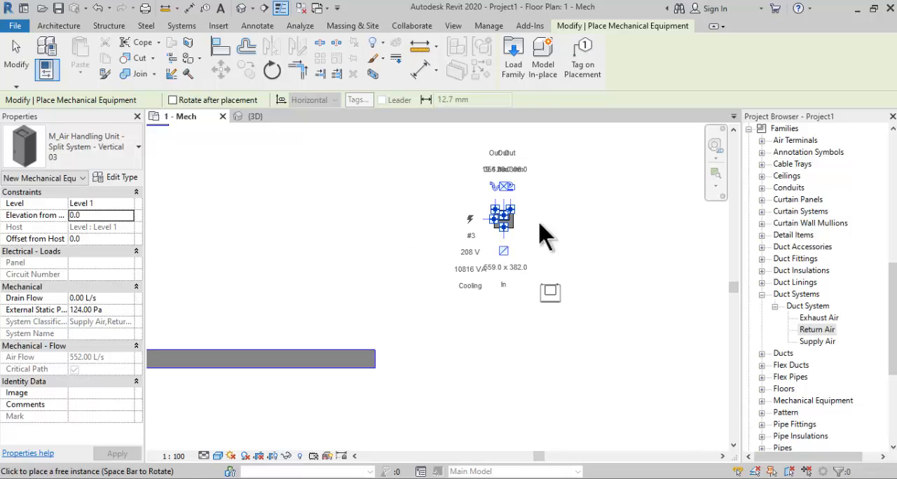
key("Escape")
key("Escape")
- Examine the placed air handling unit's duct, pipe and power connectors, with their sizes and flow directions, close up in plan
scroll(522, 228, "up", 5)
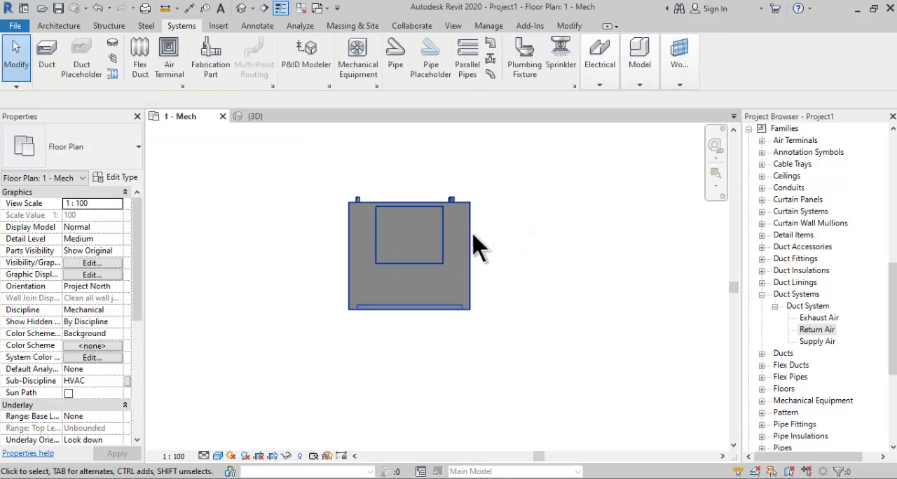
left_click(475, 246)
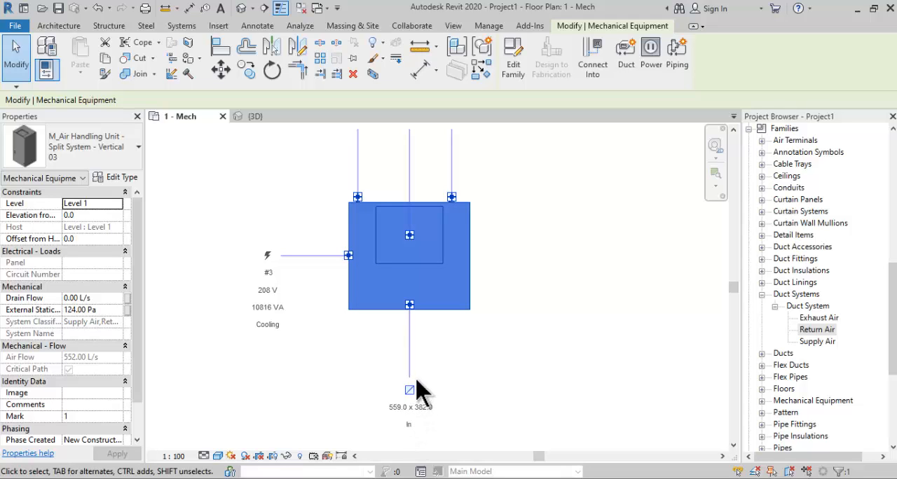
scroll(426, 330, "down", 1)
middle_click_drag(440, 349, 436, 426)
scroll(451, 284, "up", 2)
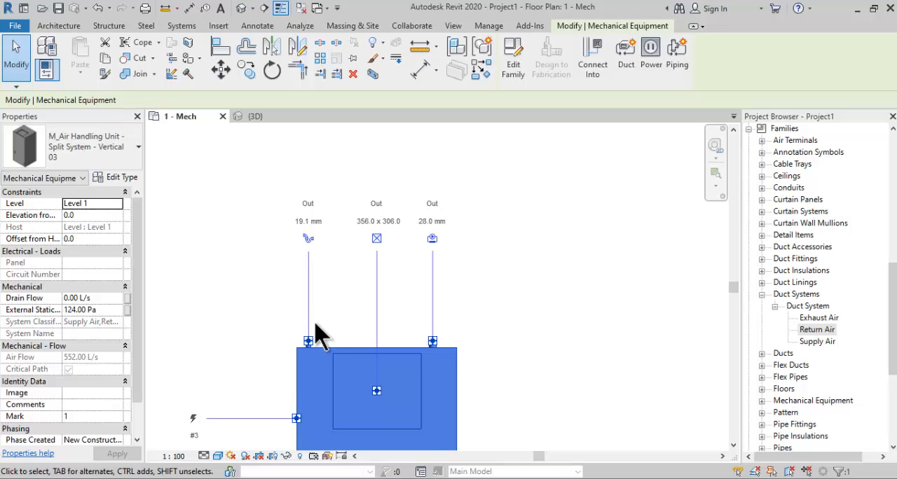
scroll(315, 324, "down", 3)
middle_click_drag(339, 280, 350, 174)
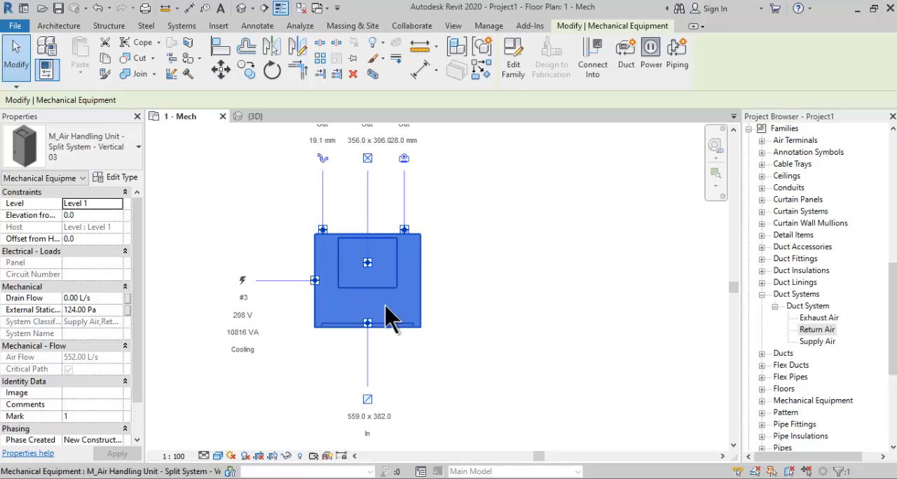
- Examine the air handling unit's top supply and front return connectors close up in the {3D} view
left_click(272, 118)
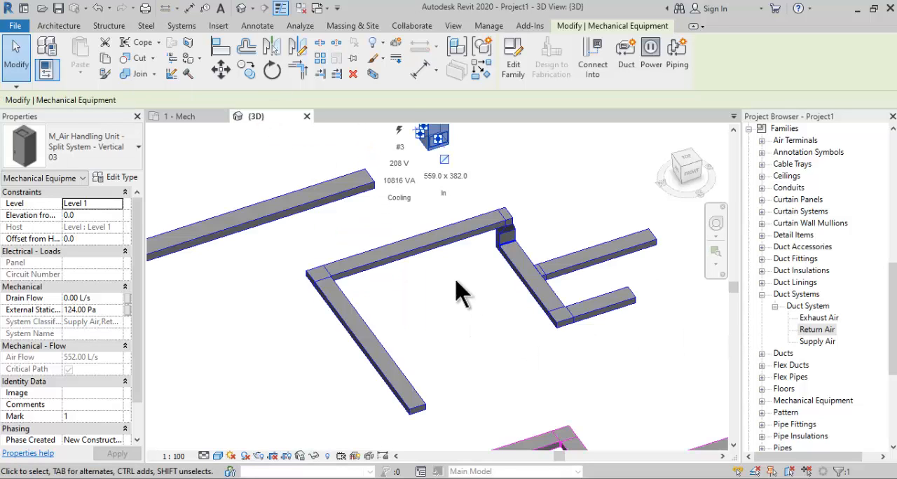
middle_click_drag(459, 293, 494, 456)
left_click(532, 277)
scroll(493, 265, "up", 2)
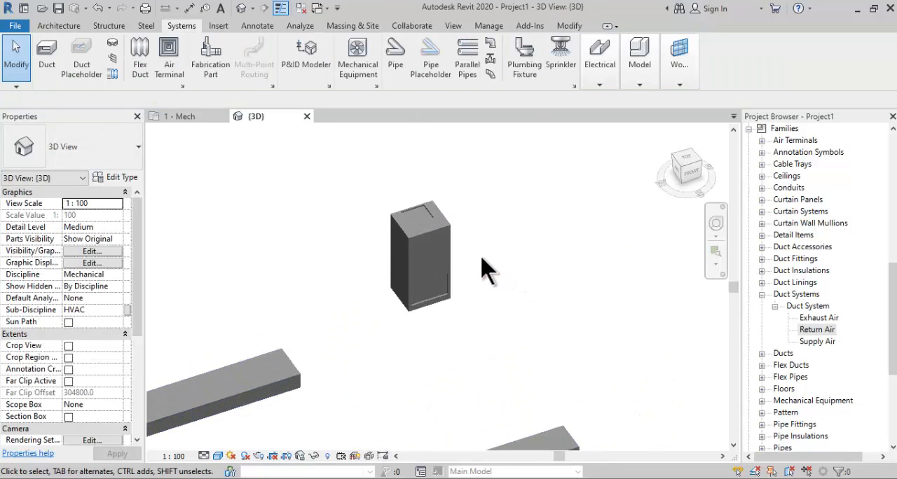
scroll(488, 270, "up", 2)
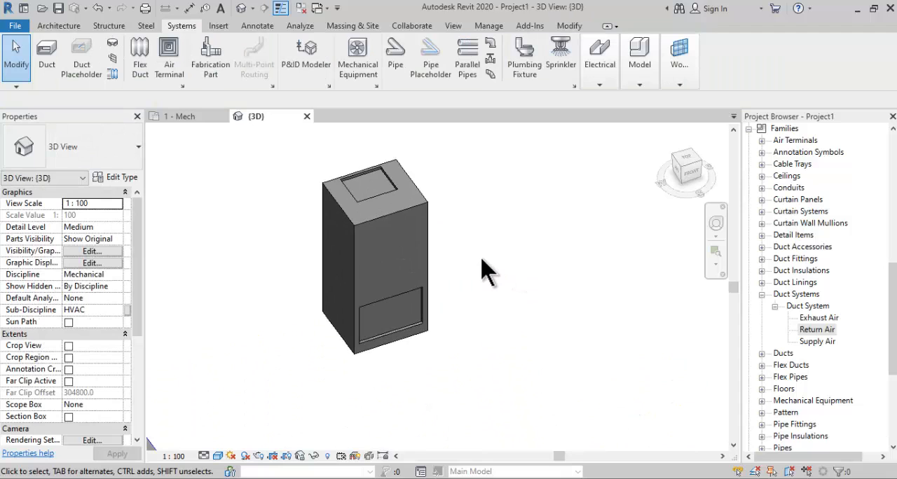
left_click(422, 312)
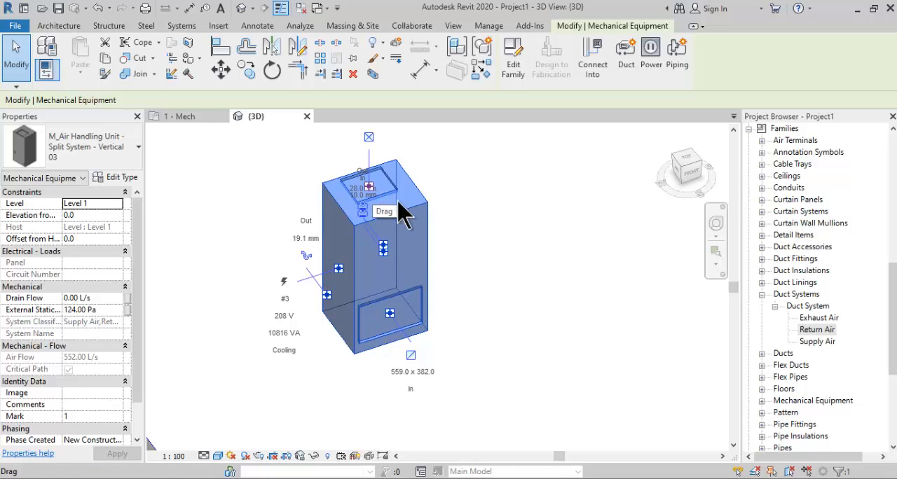
- In 1 - Mech, start a 559 x 382 mm return duct from the air handling unit's front connector, using type Radius Elbows / Tees
left_click(186, 117)
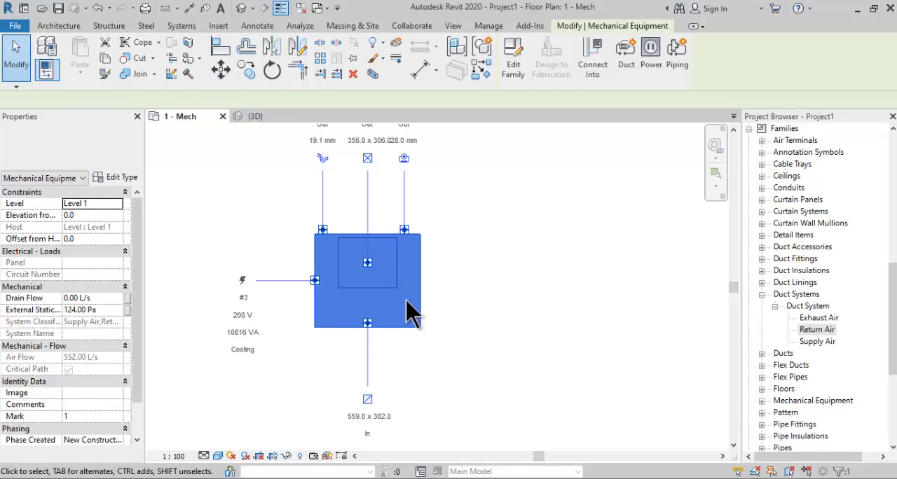
middle_click_drag(371, 330, 402, 272)
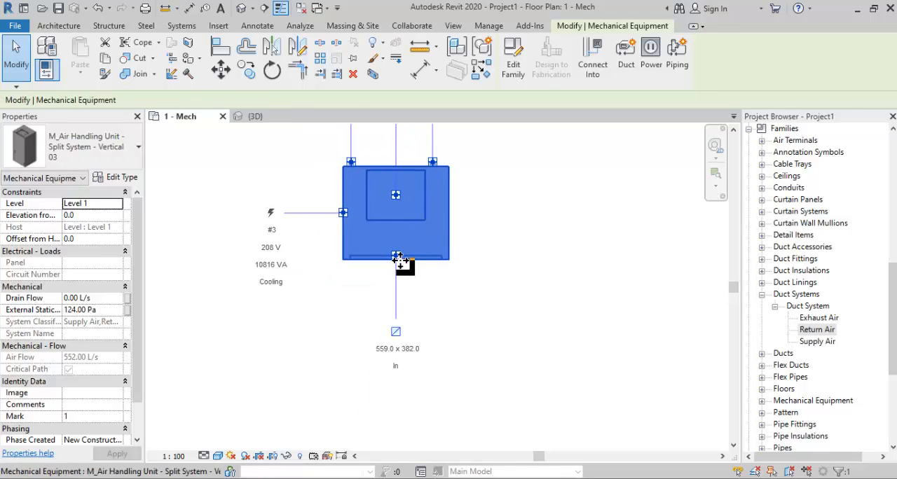
right_click(401, 272)
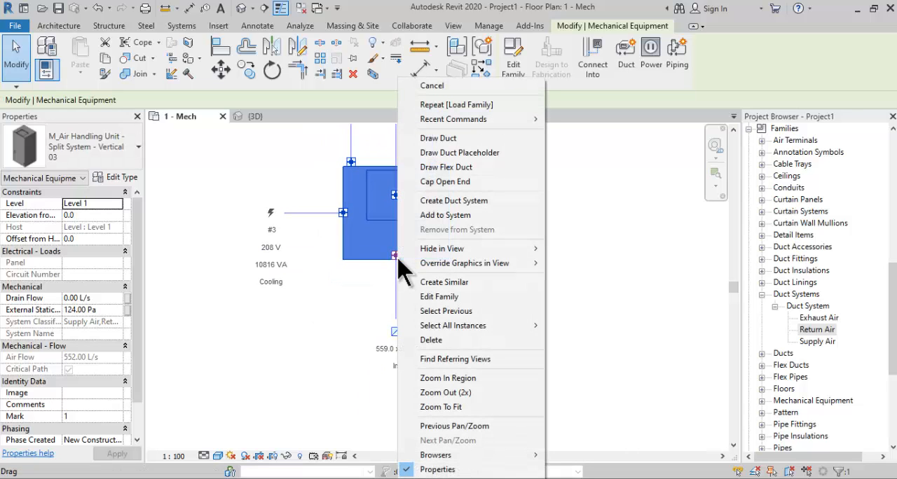
left_click(439, 138)
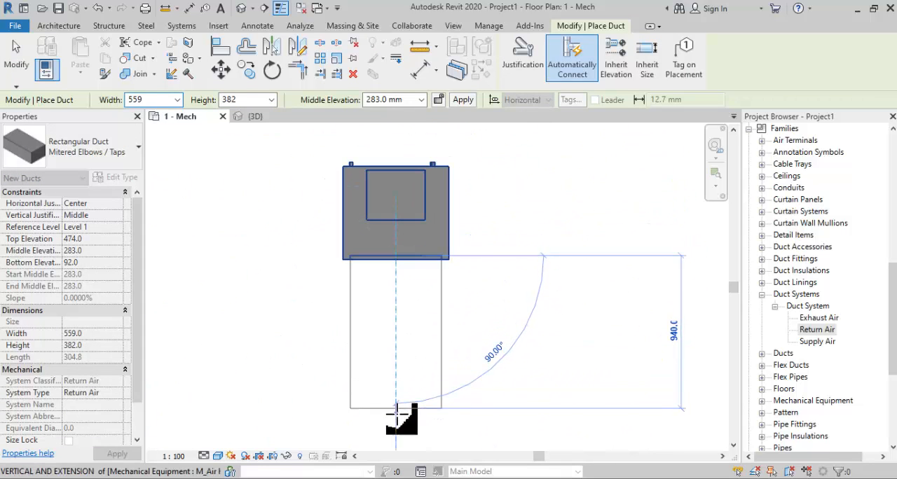
scroll(400, 411, "down", 2)
middle_click_drag(404, 406, 422, 344)
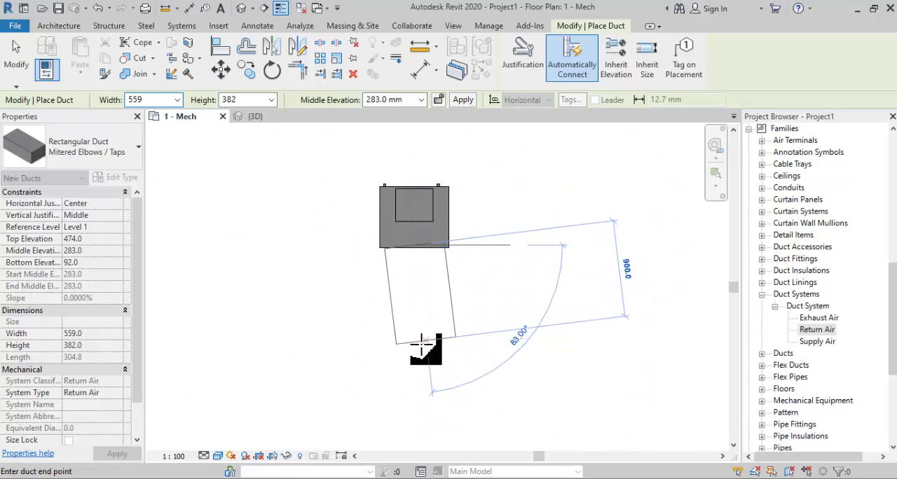
left_click(115, 166)
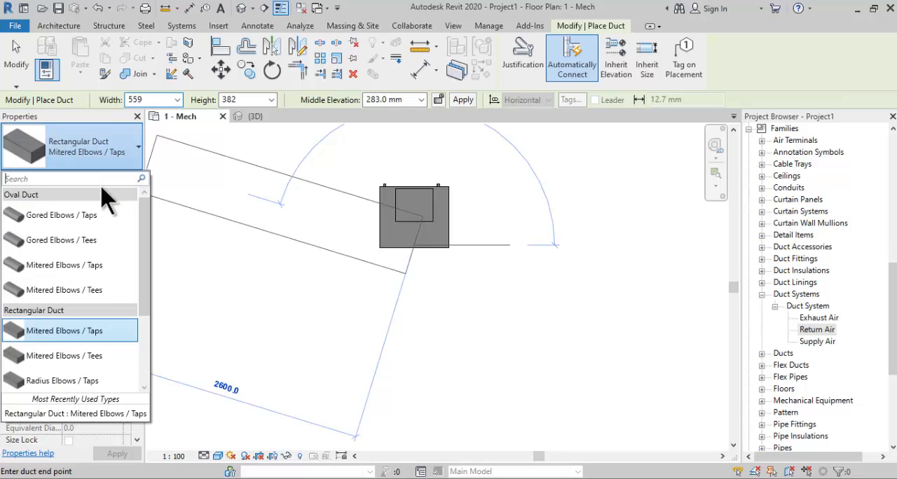
scroll(100, 294, "down", 1)
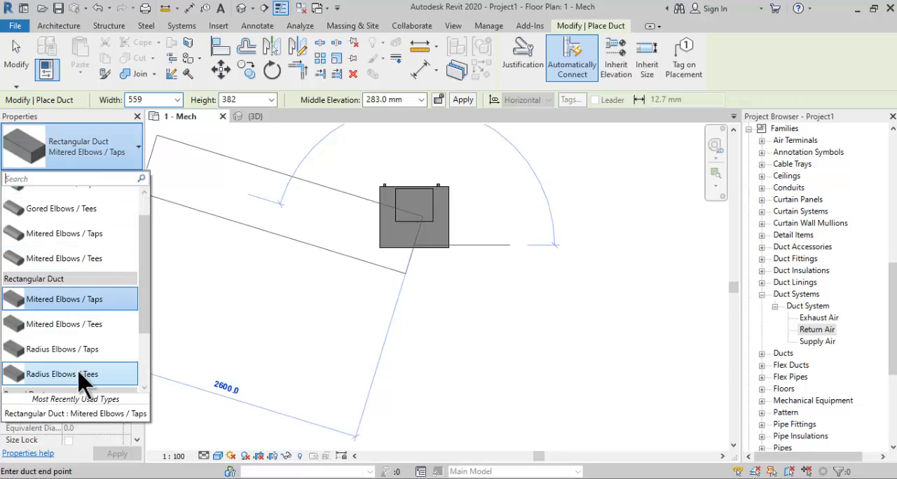
left_click(77, 371)
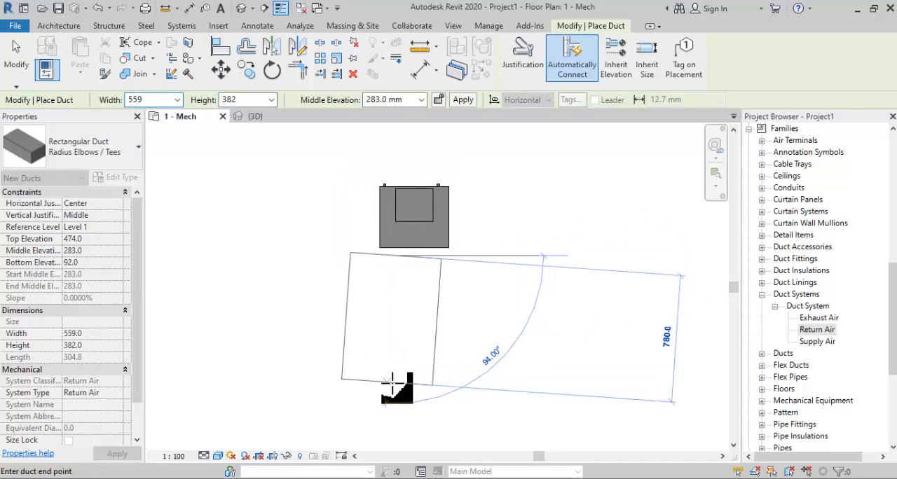
- Route the return duct straight down in plan, 6000 mm left, and about 2541 mm down onto the centreline of the existing duct run
middle_click_drag(408, 400, 477, 254)
scroll(454, 340, "down", 2)
scroll(477, 257, "down", 4)
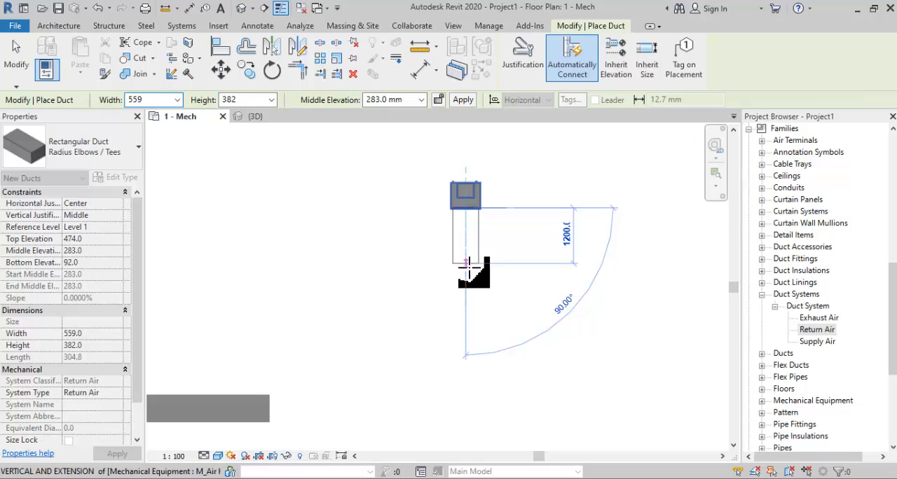
left_click(454, 282)
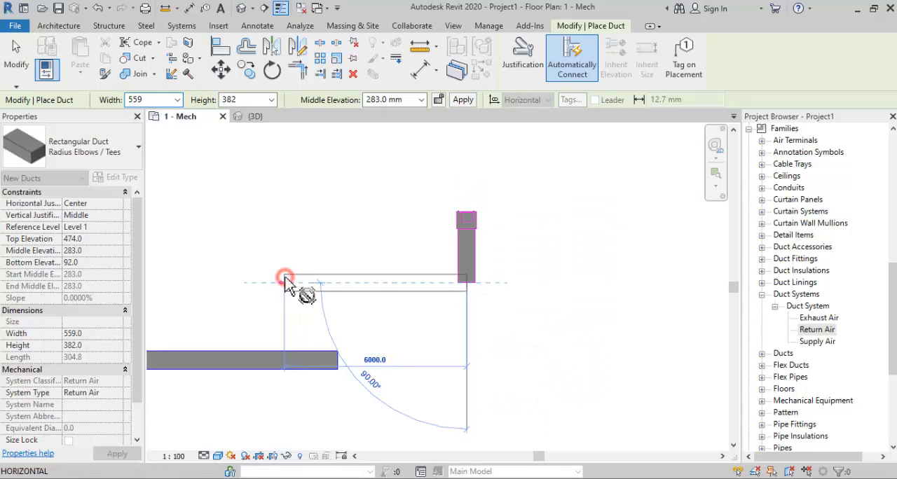
left_click(284, 279)
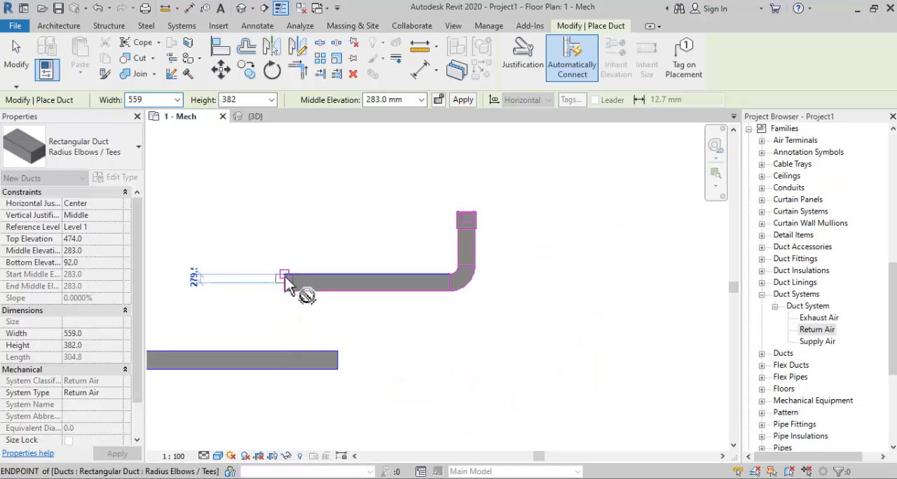
left_click(287, 359)
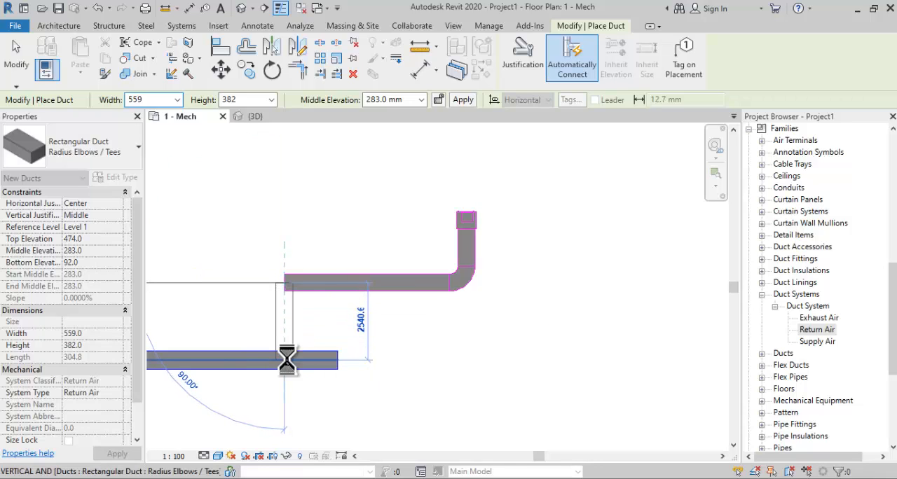
key("Escape")
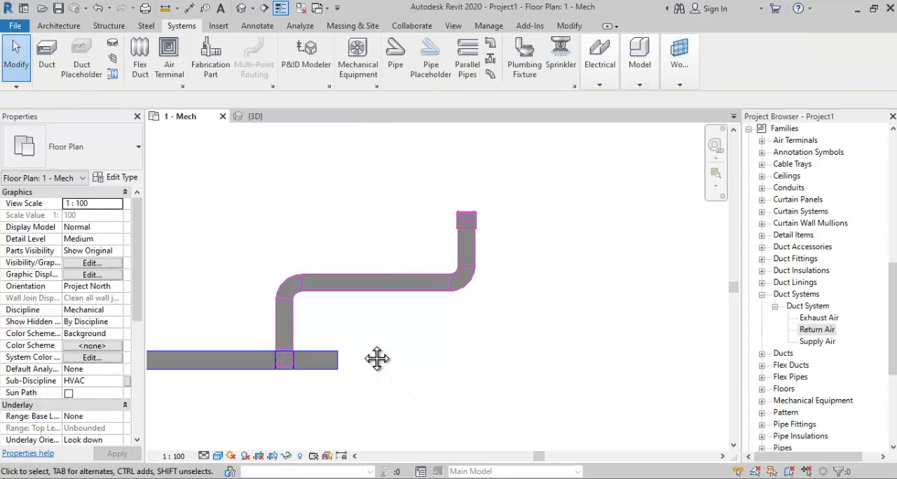
- Start a 356 x 306 mm supply duct from the air handling unit's top connector
middle_click_drag(376, 359, 479, 372)
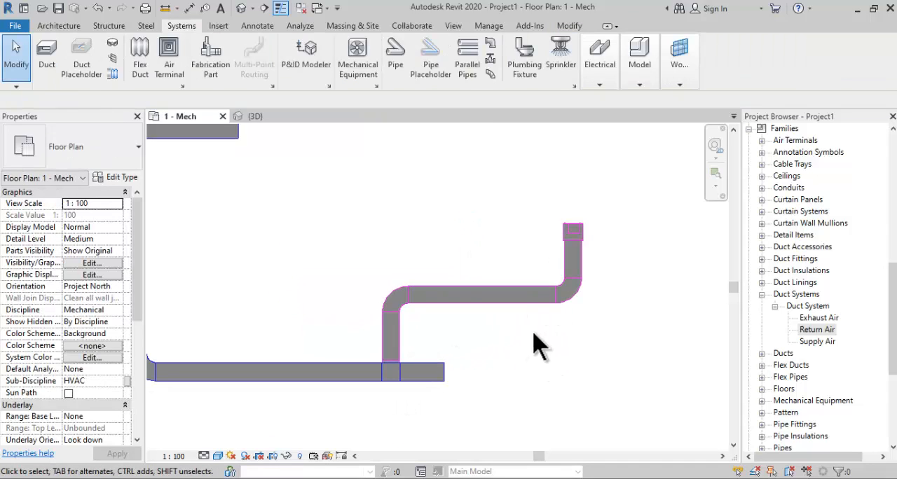
scroll(597, 250, "up", 2)
scroll(611, 224, "up", 2)
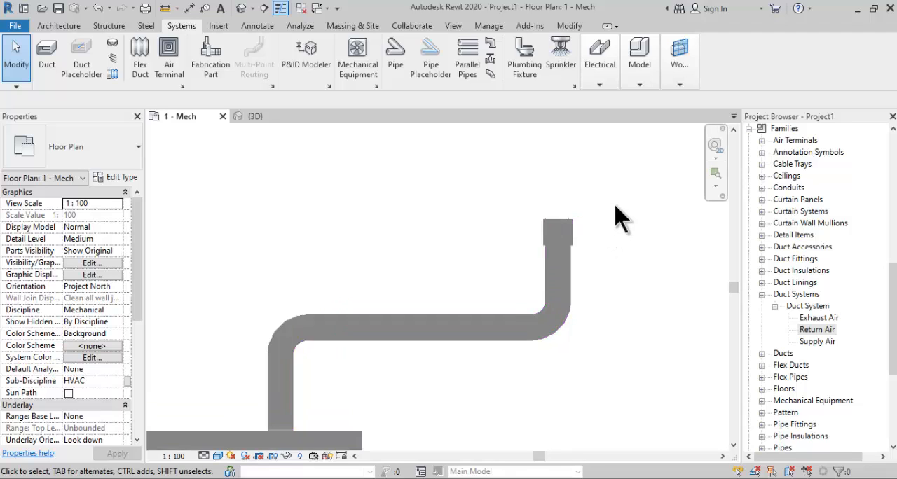
middle_click_drag(613, 210, 491, 208)
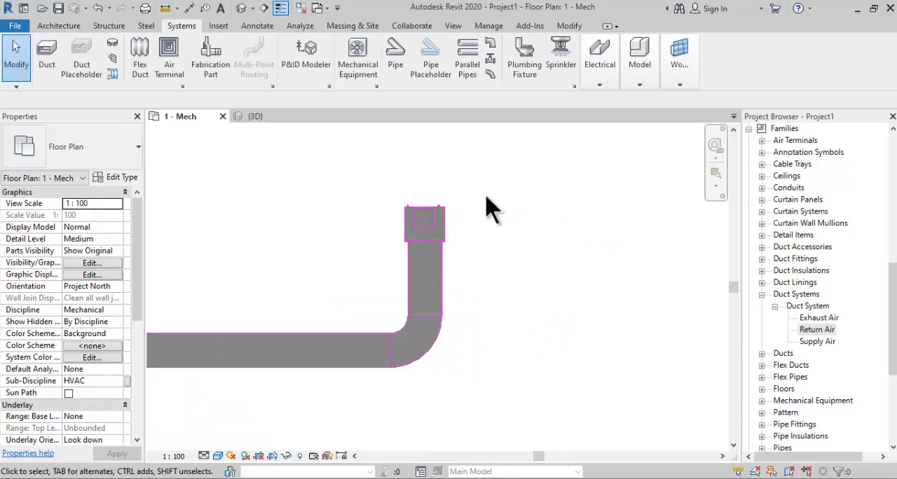
left_click(439, 210)
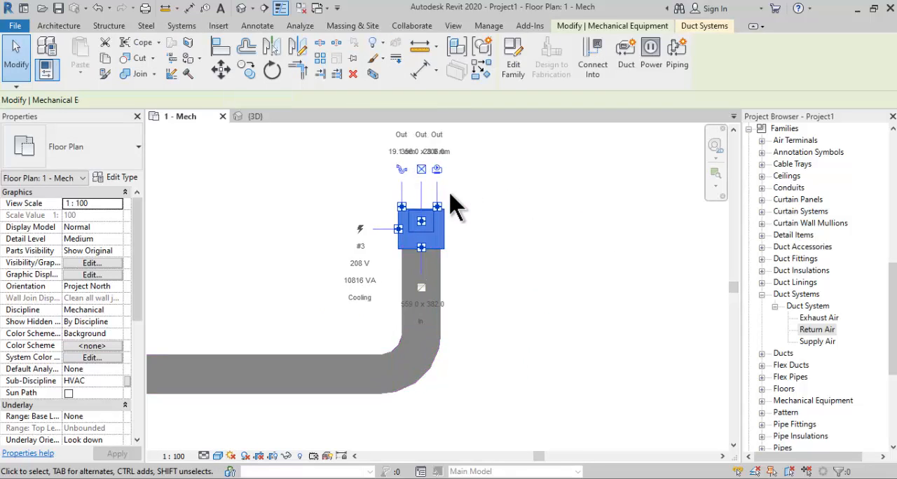
scroll(456, 206, "up", 2)
middle_click_drag(475, 231, 453, 254)
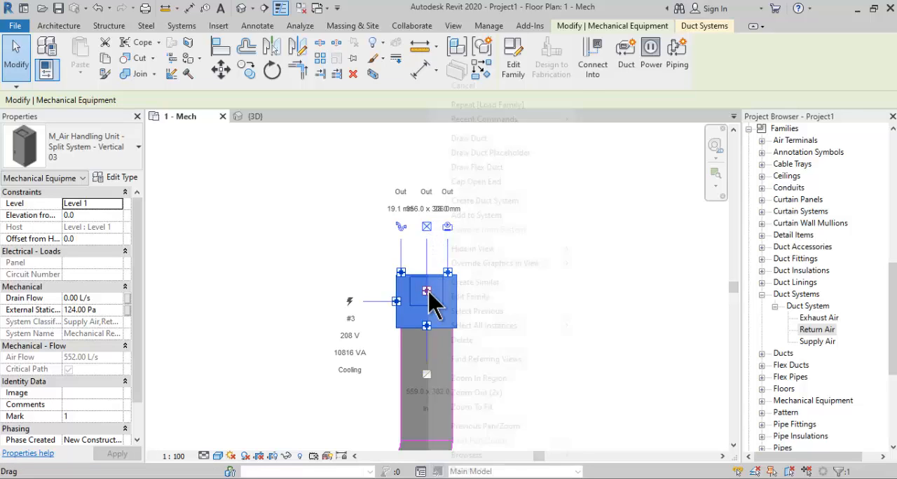
right_click(429, 292)
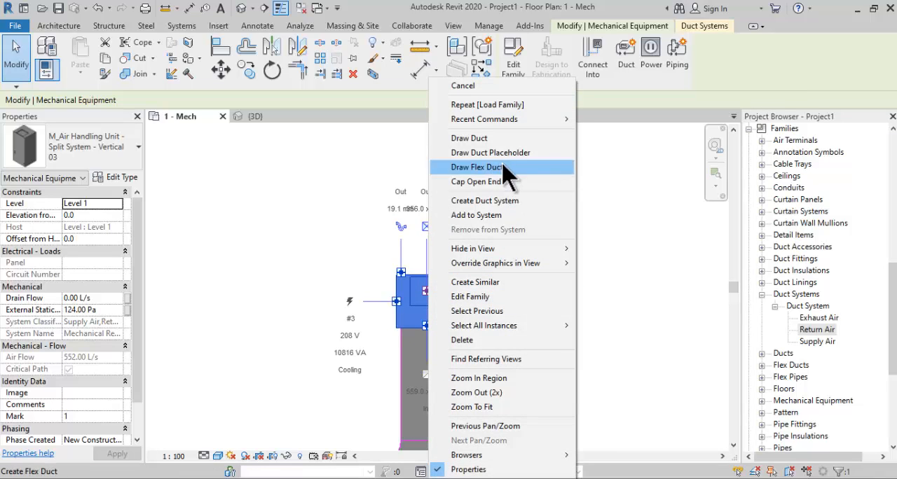
left_click(490, 138)
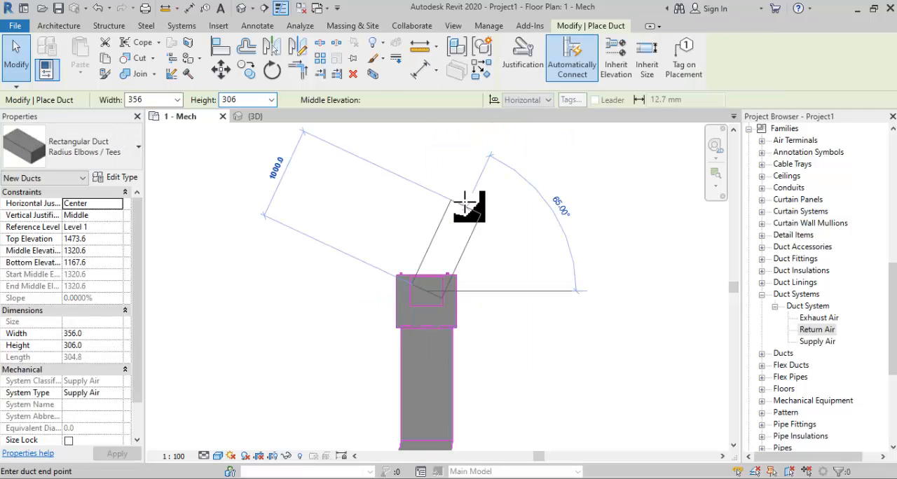
- Try to run the supply duct straight up in plan from the unit at a middle elevation of 1320.6 mm
scroll(464, 201, "down", 2)
mouse_move(463, 203)
middle_mouse_down()
mouse_move(505, 198)
mouse_move(525, 168)
mouse_move(528, 193)
mouse_move(492, 252)
middle_mouse_up()
scroll(520, 176, "down", 1)
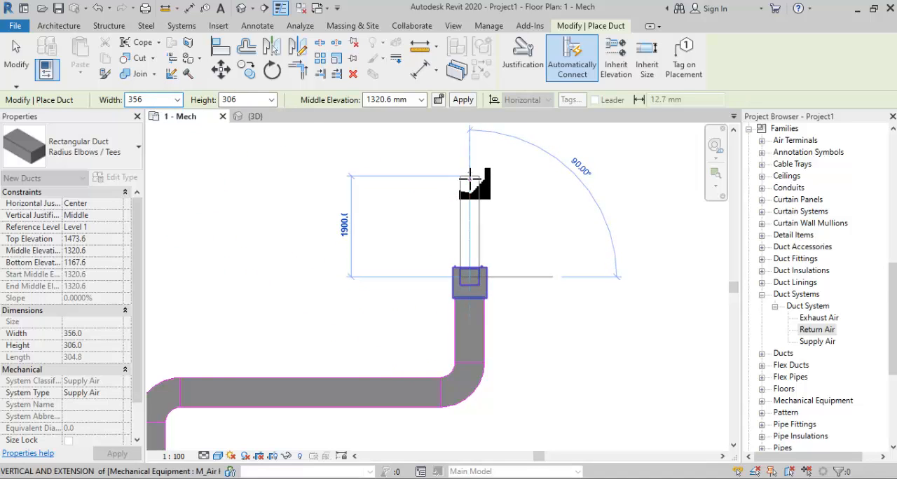
scroll(470, 178, "down", 1)
middle_click_drag(471, 177, 520, 176)
scroll(493, 185, "up", 1)
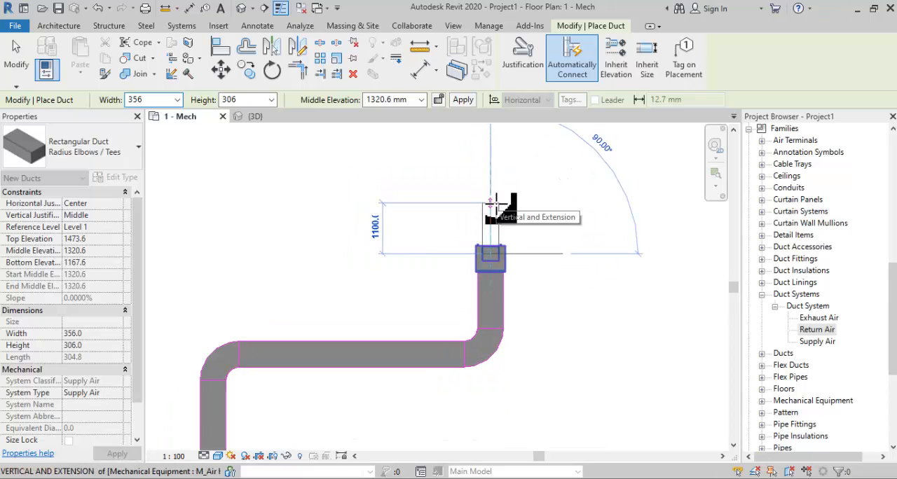
left_click(487, 190)
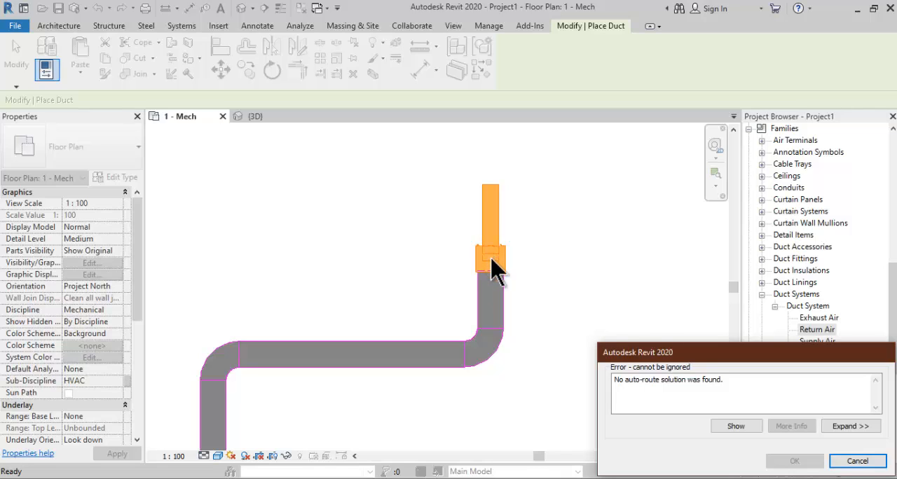
left_click(845, 461)
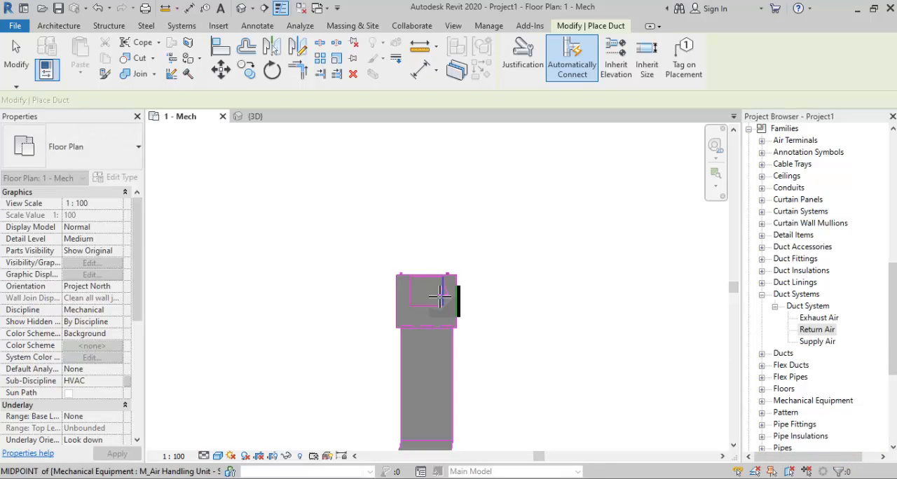
left_click(18, 57)
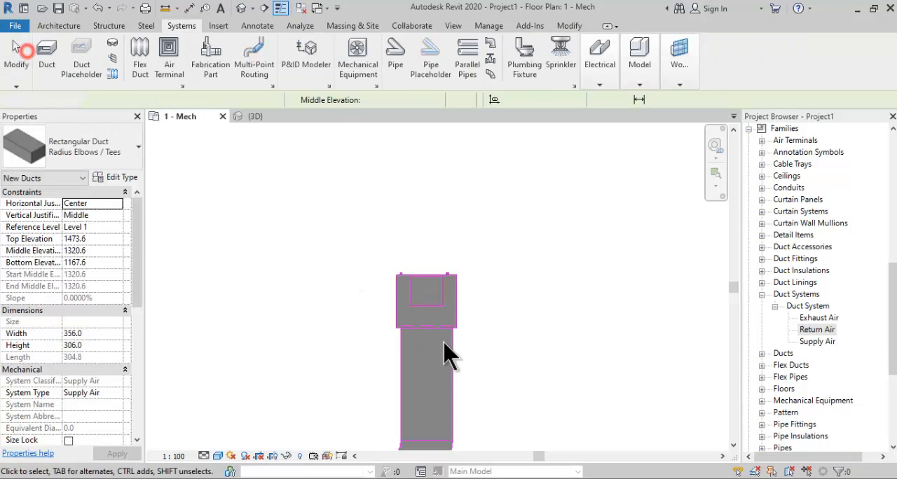
- Draw a supply duct from the unit's top connector at a middle elevation of 3500 mm, running about 2500 mm left in plan
left_click(444, 304)
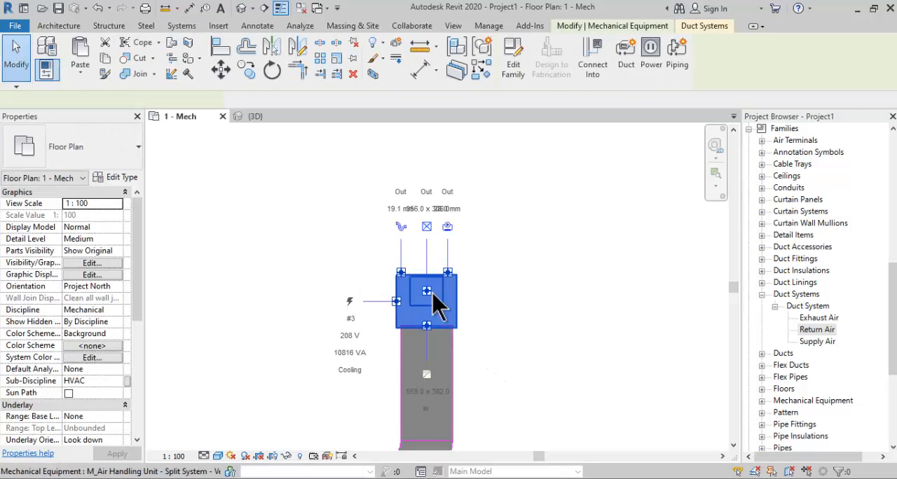
right_click(433, 300)
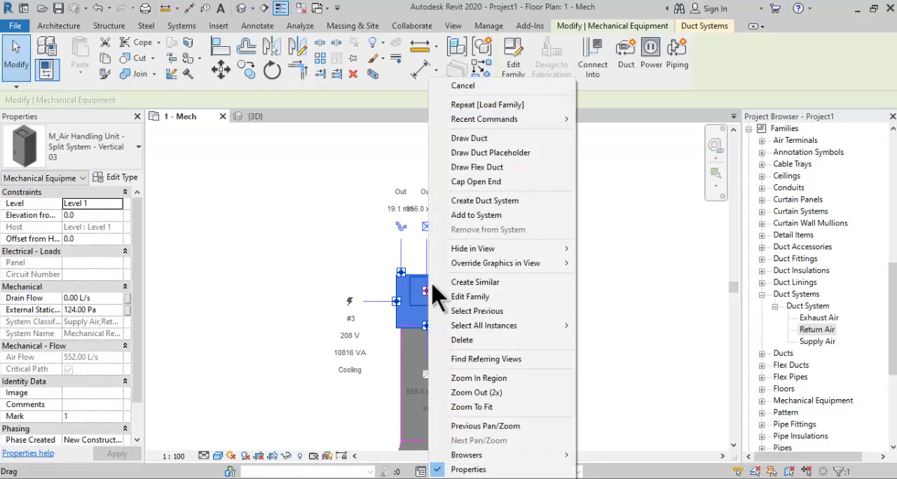
left_click(464, 140)
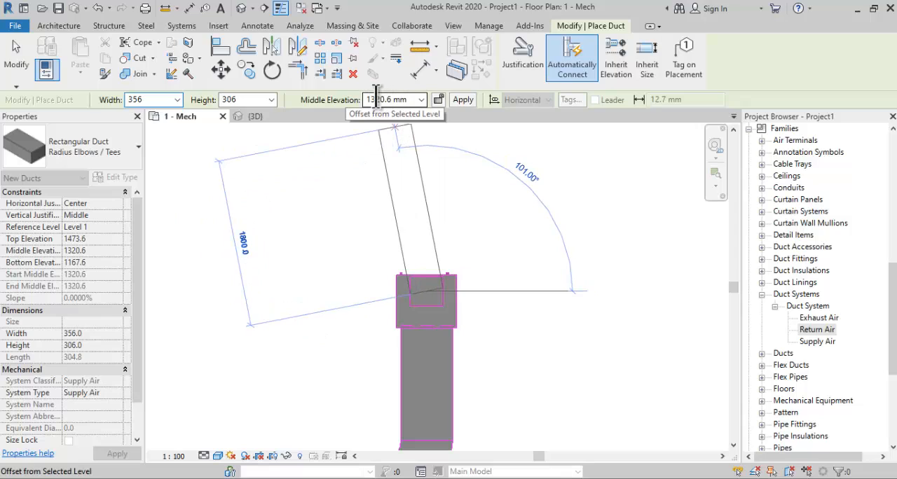
left_click(376, 100)
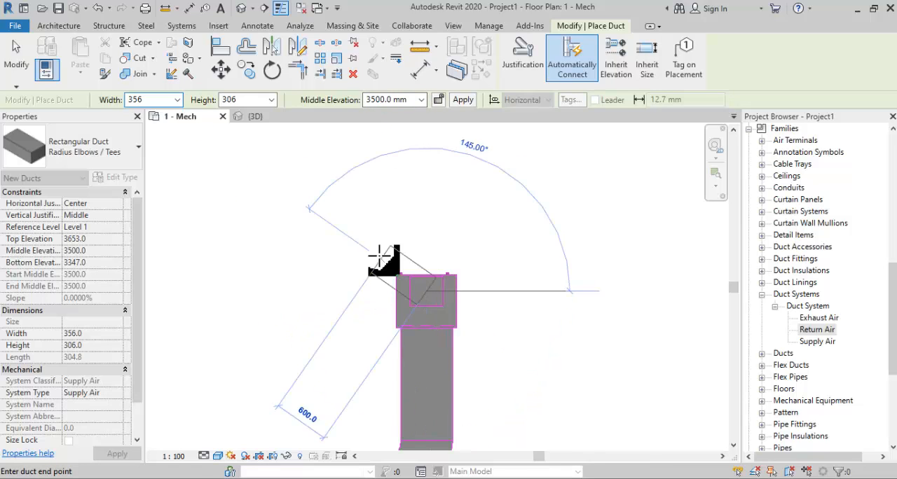
scroll(424, 298, "down", 3)
scroll(476, 321, "down", 1)
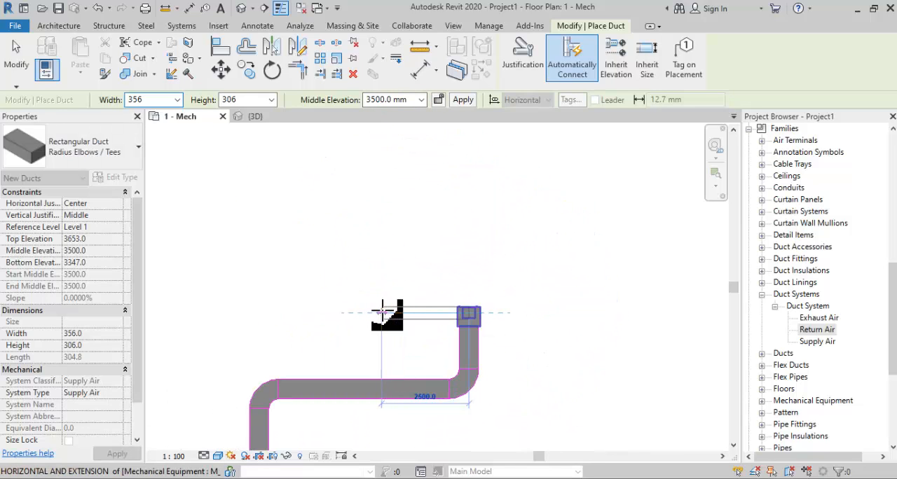
left_click(381, 312)
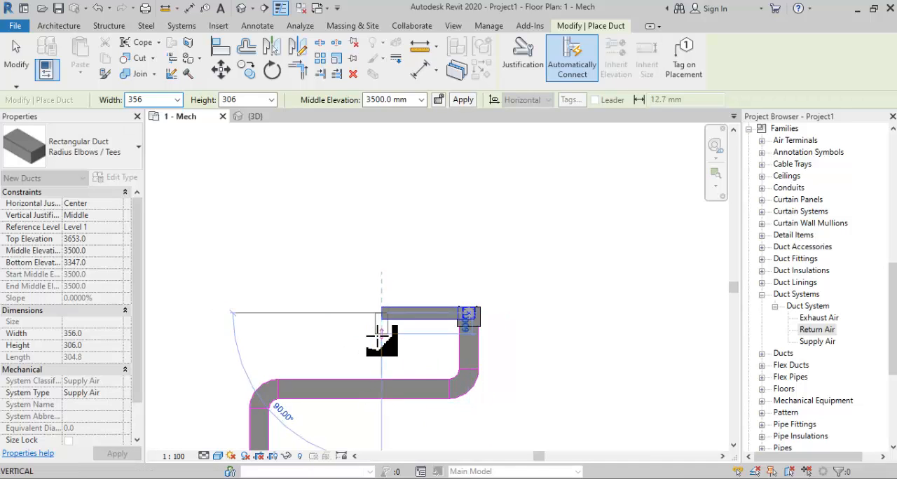
- Continue the supply duct about 3271 mm up in plan and about 8517 mm left, joining it to the existing upper duct's right end
scroll(383, 330, "up", 1)
scroll(378, 336, "down", 2)
middle_click_drag(387, 337, 493, 353)
scroll(493, 354, "down", 1)
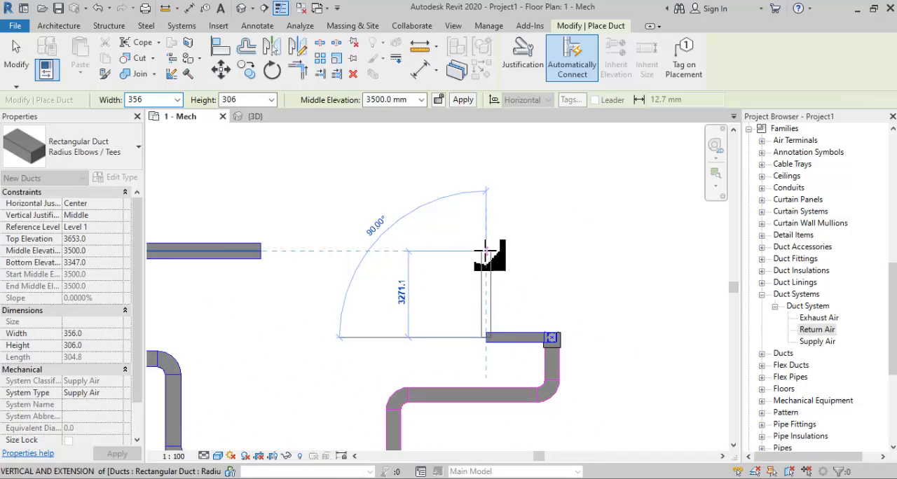
left_click(485, 250)
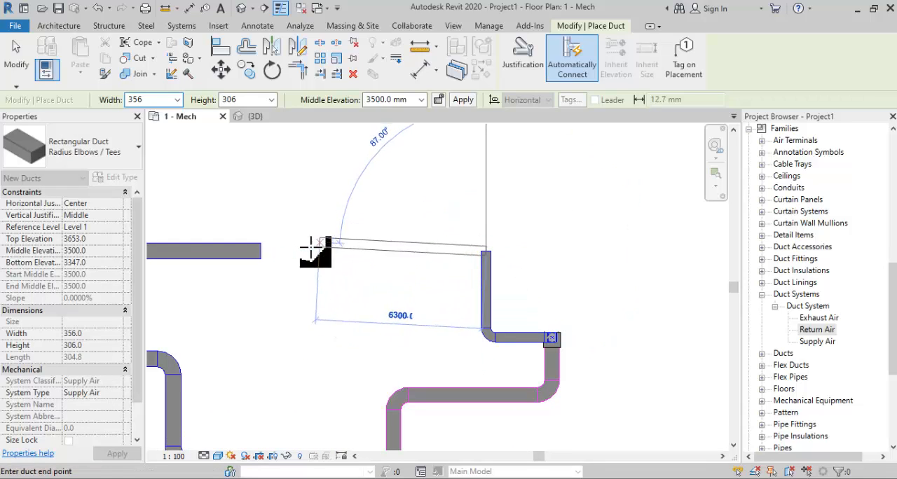
left_click(260, 251)
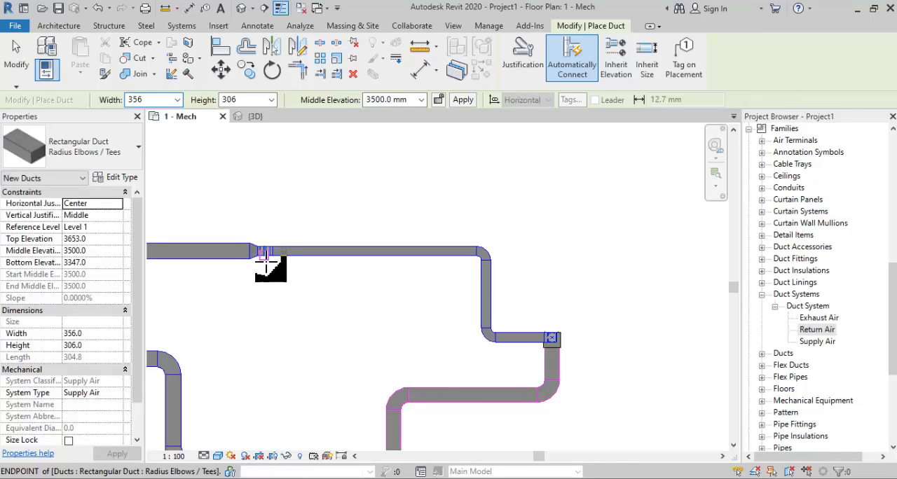
scroll(269, 265, "up", 3)
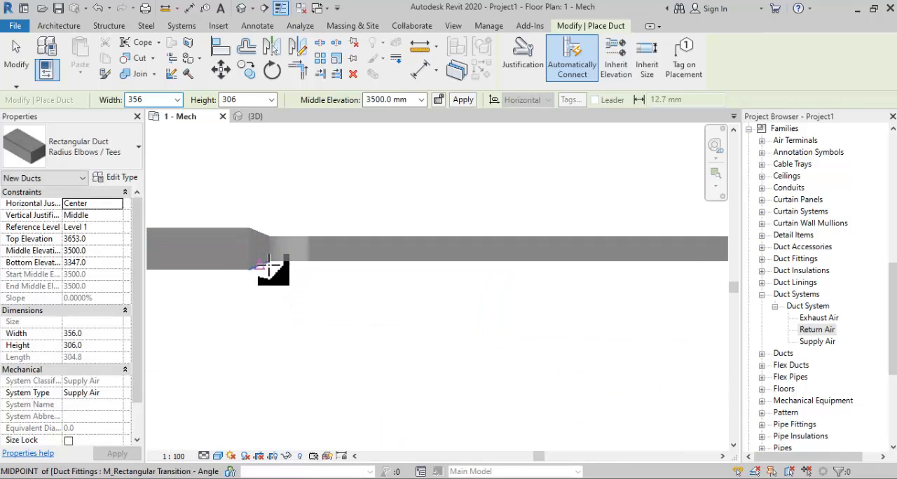
- End duct placement and examine in plan the transition joining the new supply duct to the wider existing duct
middle_click_drag(272, 266, 340, 283)
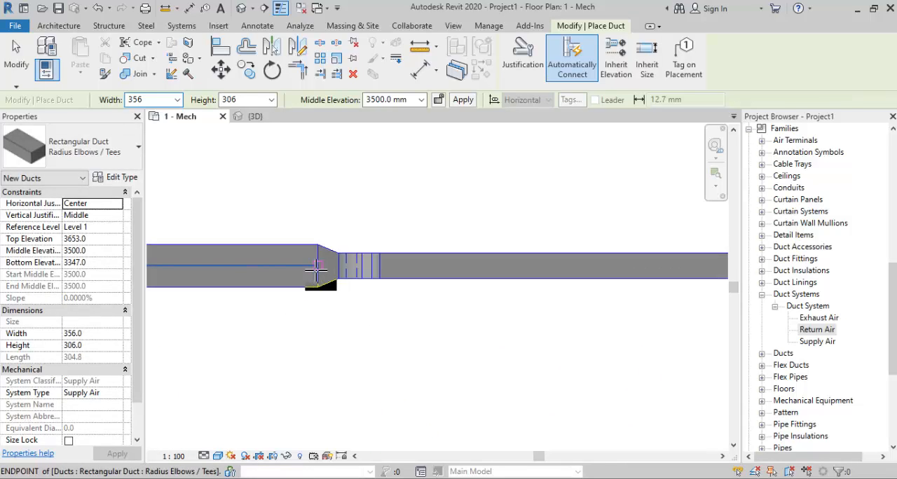
key("Escape")
key("Escape")
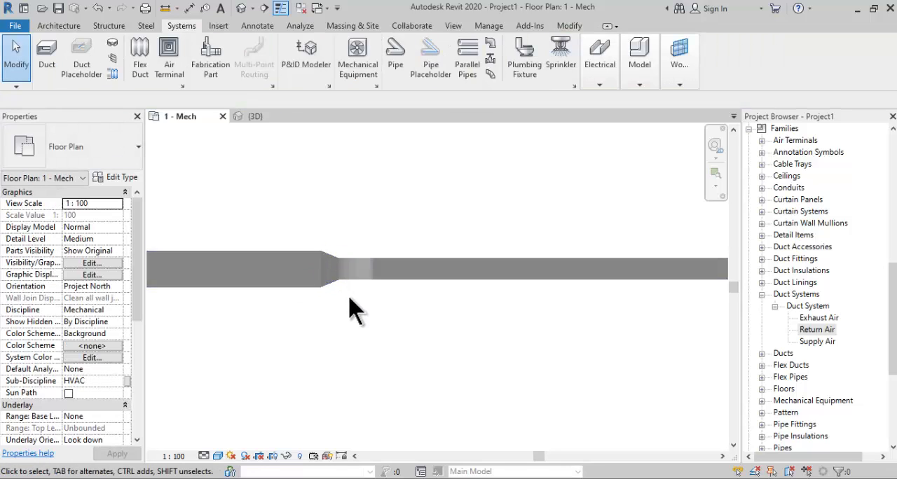
scroll(361, 300, "down", 4)
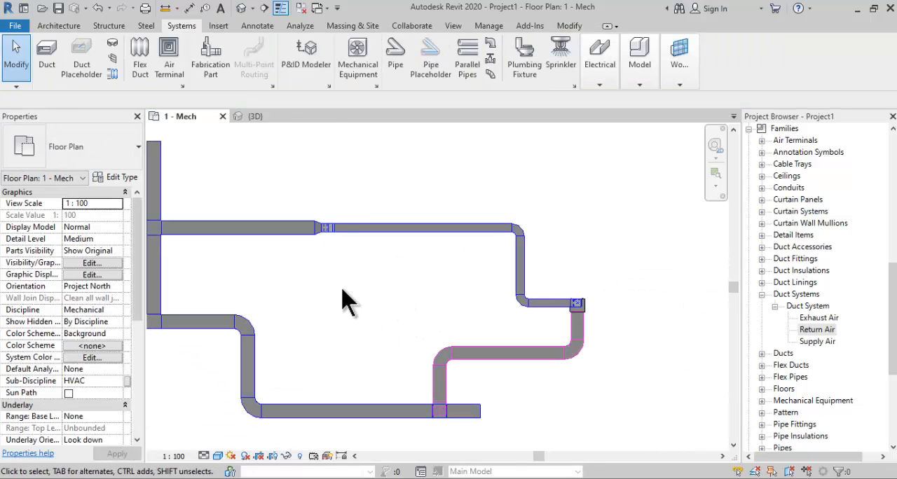
- Select the air handling unit in the 3D view and examine its duct, pipe and electrical connectors from several sides
left_click(255, 116)
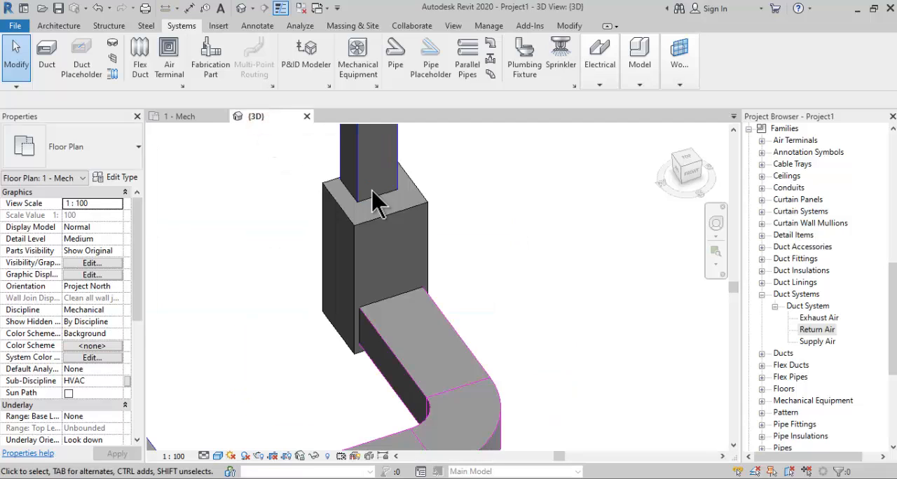
middle_click_drag(427, 276, 616, 203, "shift")
left_click(459, 305)
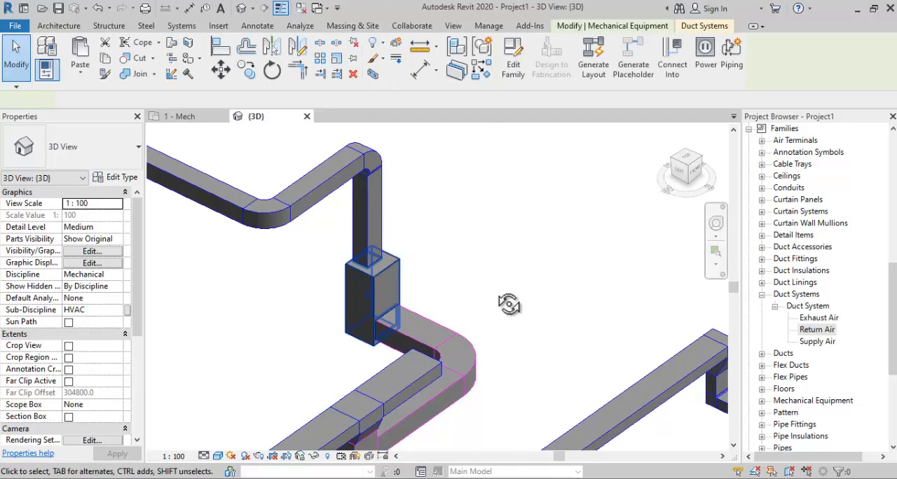
middle_click_drag(500, 300, 463, 315, "shift")
scroll(347, 336, "up", 5)
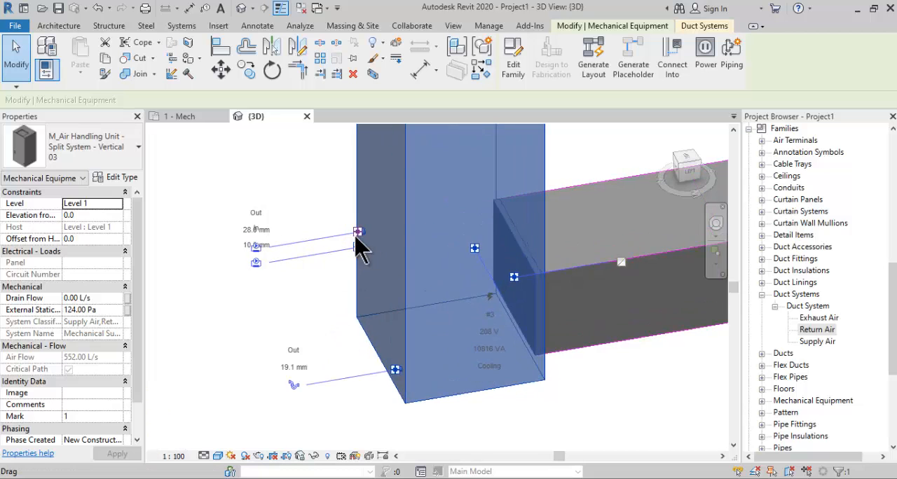
middle_click_drag(358, 234, 358, 302, "shift")
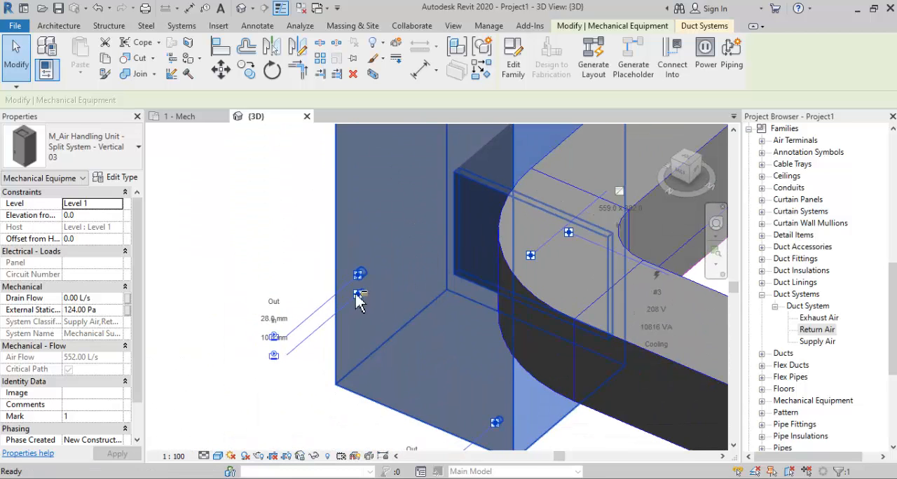
middle_click_drag(344, 361, 229, 322, "shift")
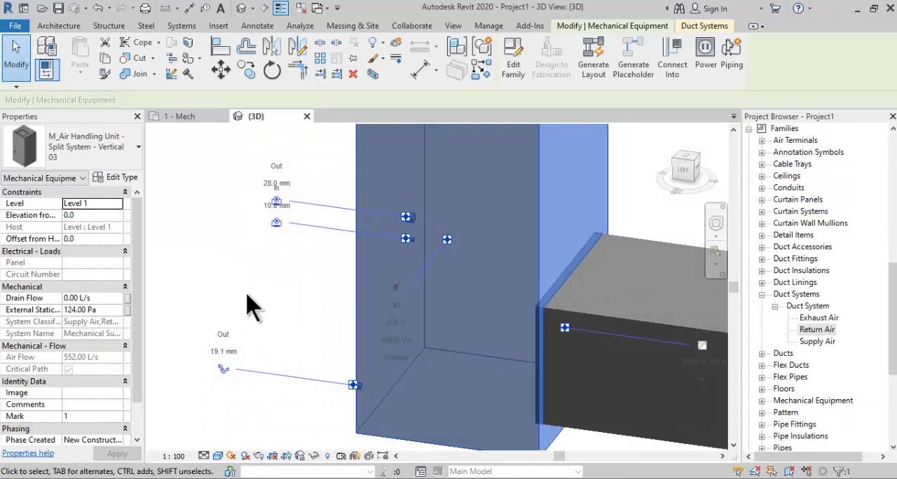
- Deselect the air handling unit and review the whole supply and return duct network in 3D
scroll(248, 295, "down", 5)
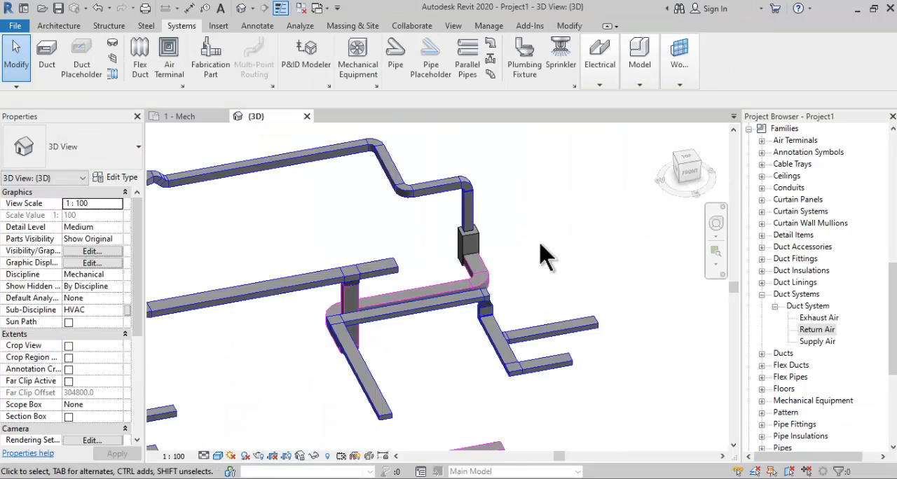
scroll(506, 258, "down", 3)
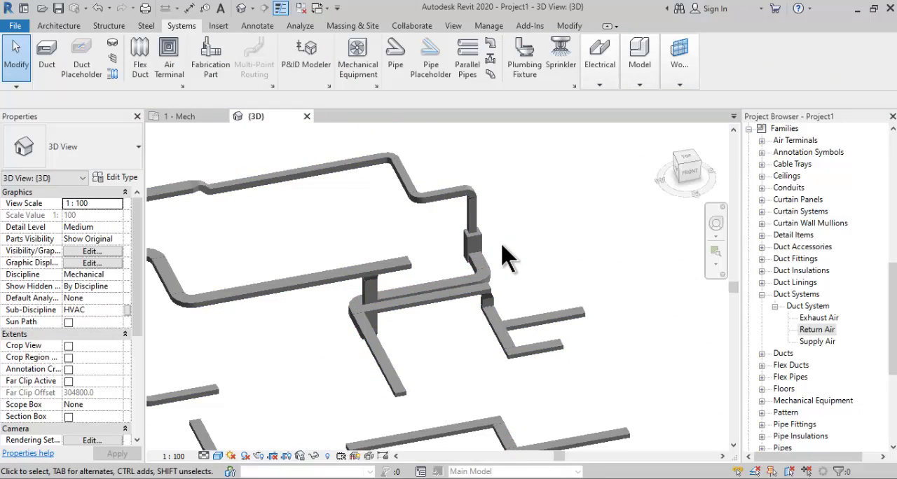
middle_click_drag(507, 259, 592, 217)
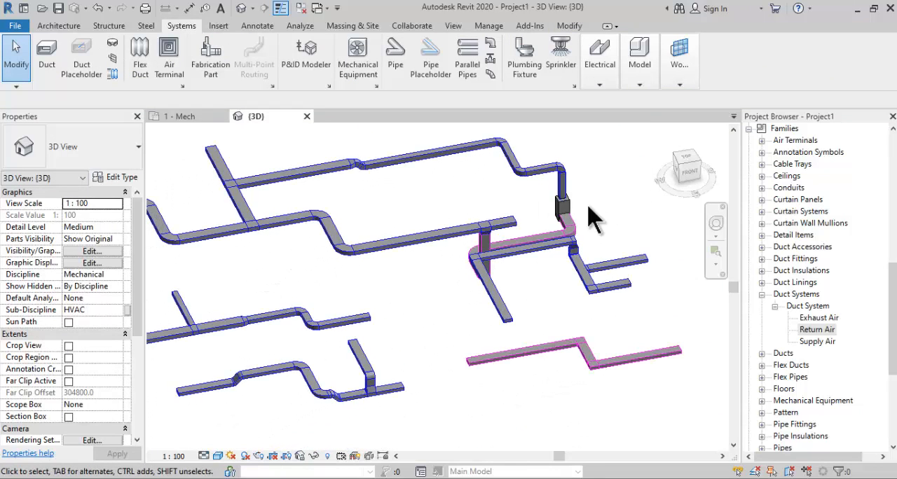
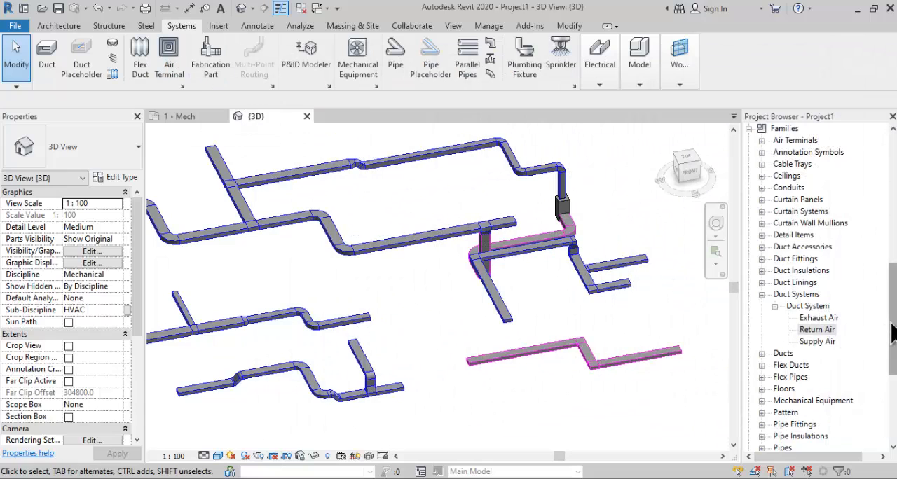
- Open the 1 - Mech floor plan showing the complete duct layout
mouse_move(893, 335)
left_mouse_down()
mouse_move(884, 225)
mouse_move(876, 204)
mouse_move(839, 191)
left_mouse_up()
double_click(834, 176)
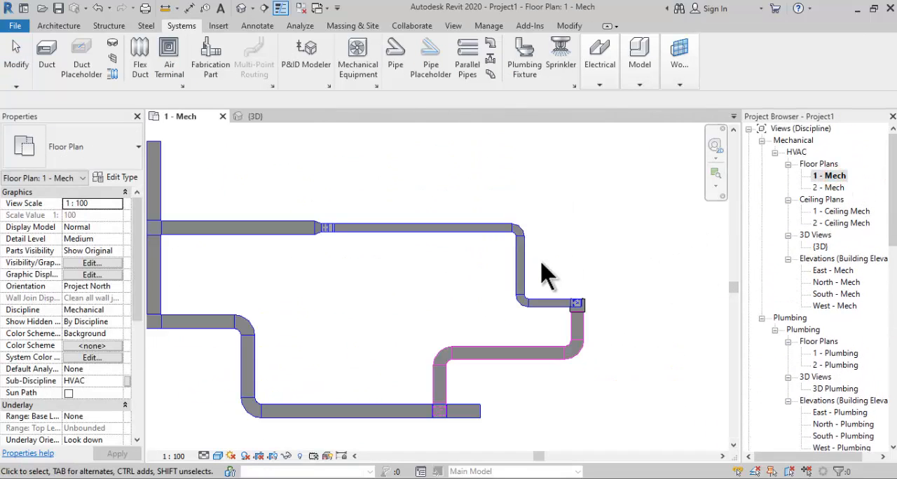
scroll(360, 277, "down", 3)
middle_click_drag(360, 277, 489, 211)
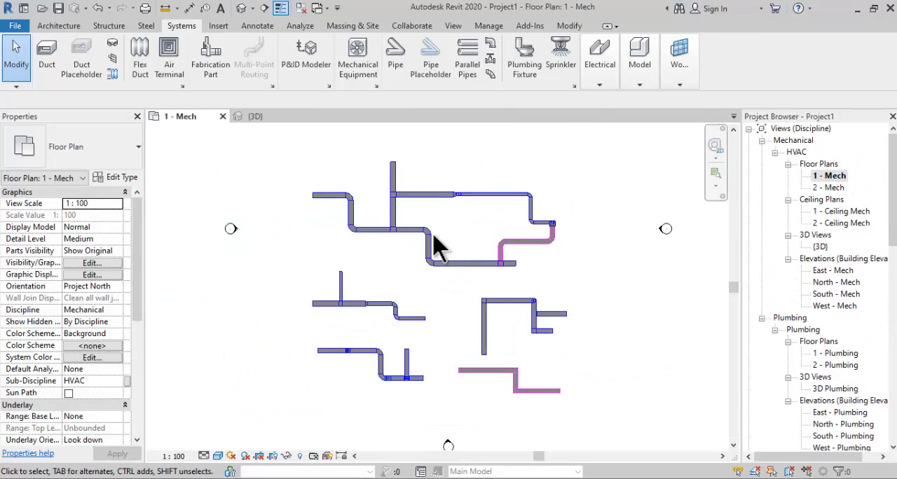
- Start placing M_Supply Diffuser 600 x 600 Face 300 x 300 Connection air terminals at 3000 mm elevation and review the type's dimensions
left_click(169, 71)
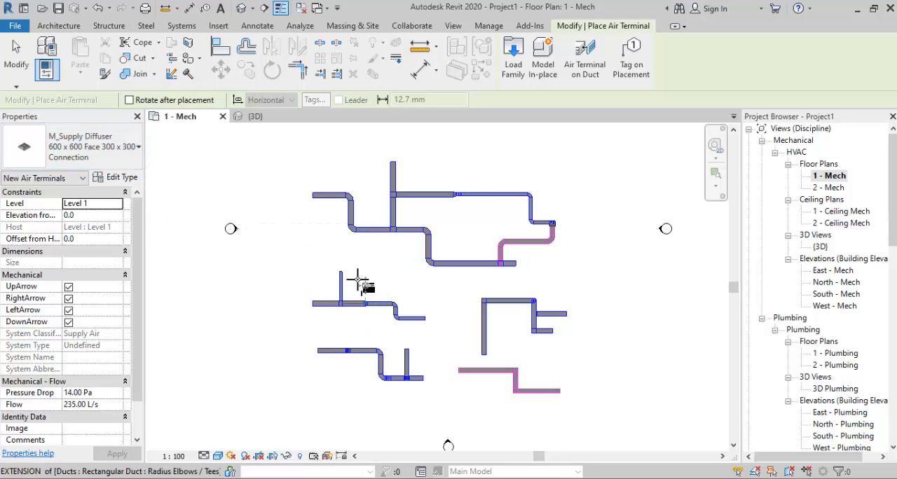
scroll(313, 231, "up", 1)
scroll(312, 231, "up", 1)
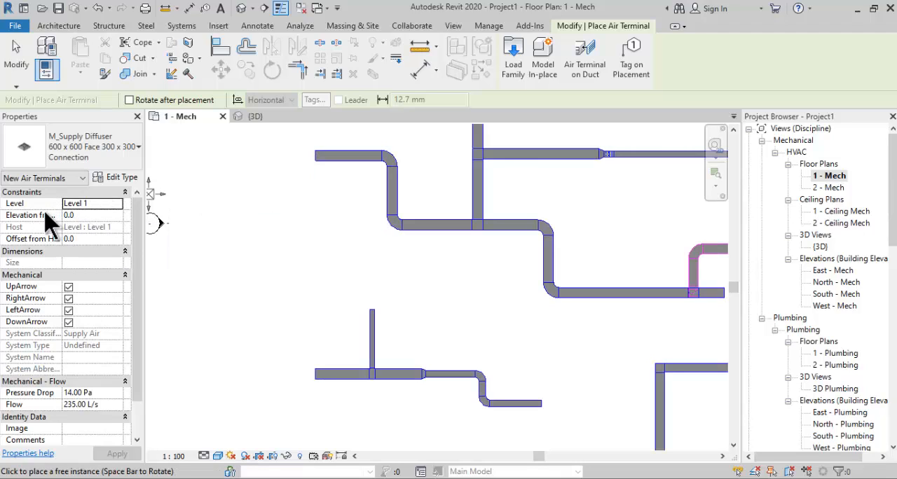
left_click(90, 216)
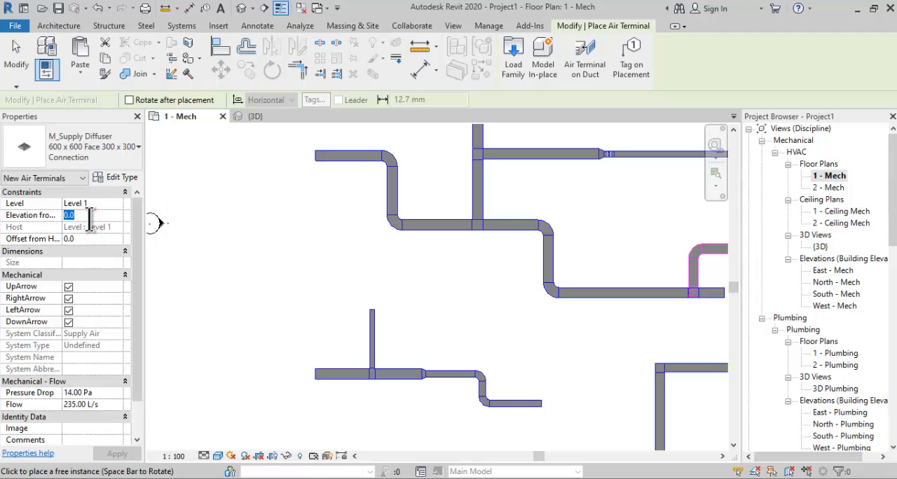
type("35")
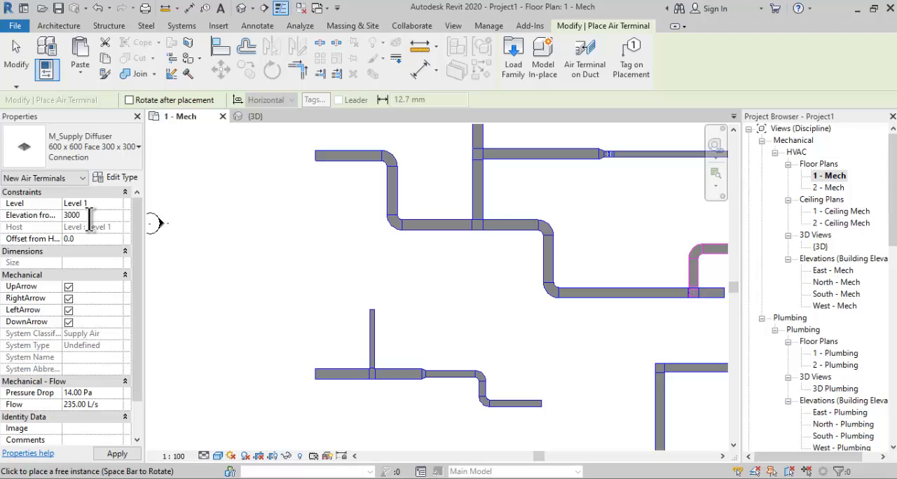
left_click(90, 218)
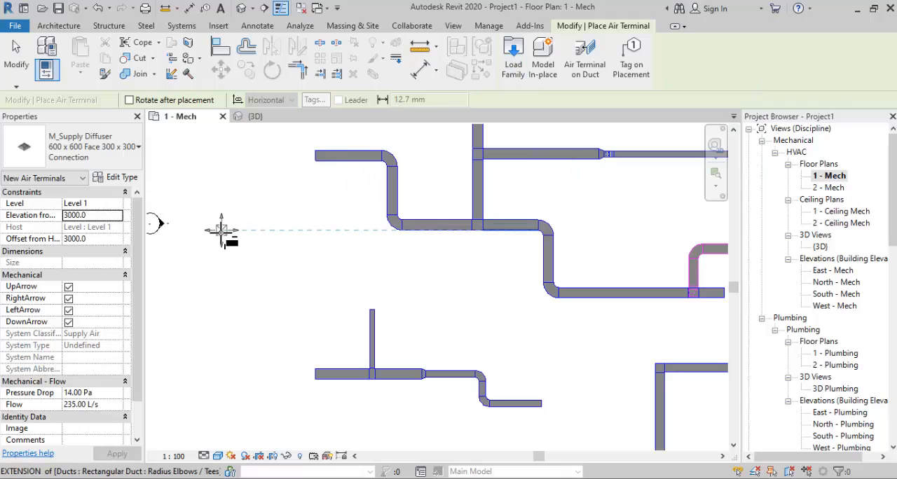
left_click(109, 180)
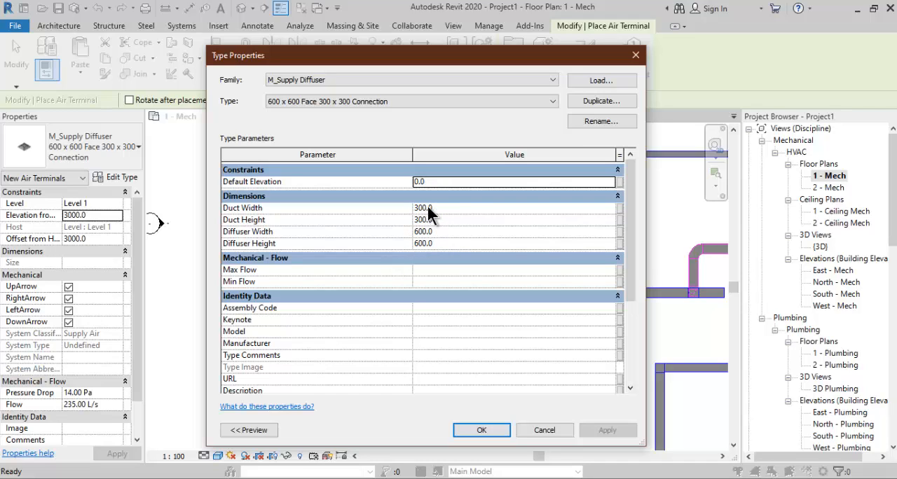
left_click(482, 431)
- Place four supply diffusers in plan around the upper duct network: one above the upper branch and three around the main duct, then end placement
middle_click_drag(381, 200, 367, 232)
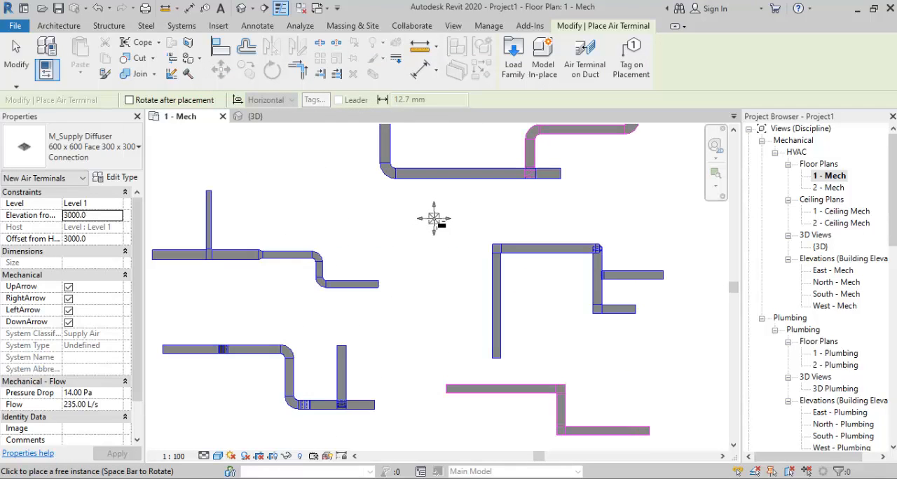
scroll(359, 218, "down", 2)
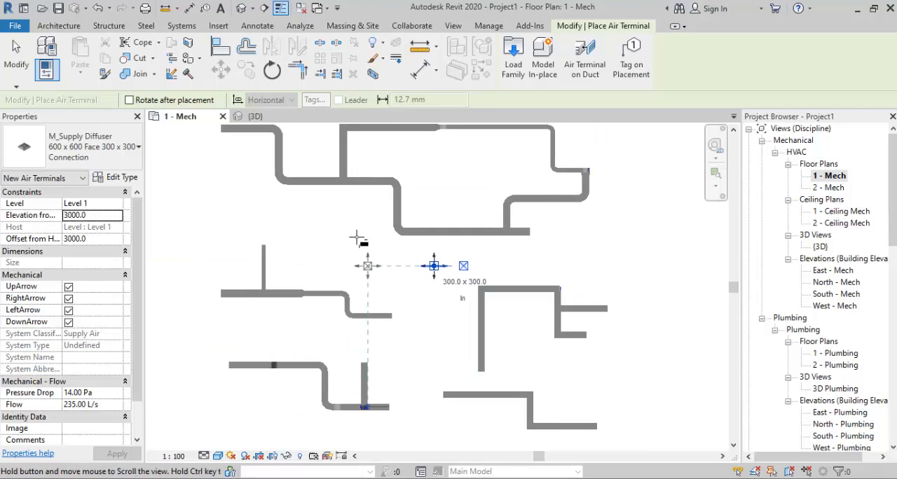
scroll(350, 214, "up", 2)
left_click(362, 203)
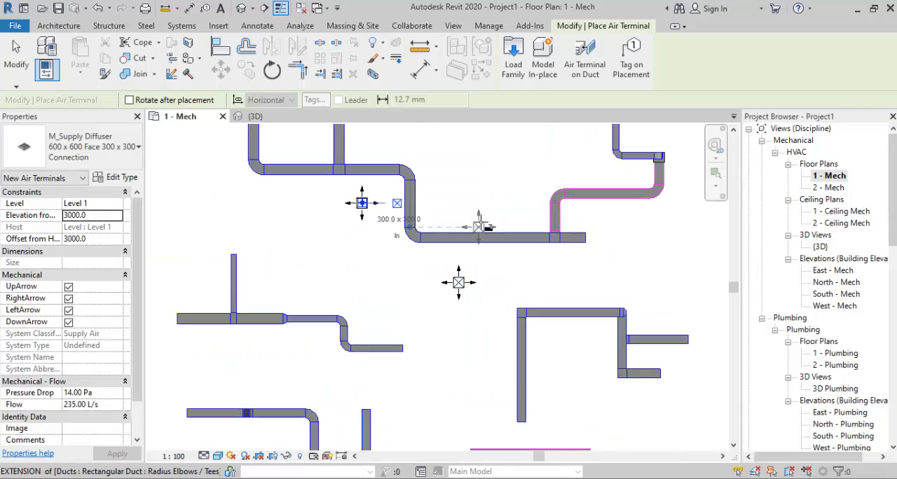
left_click(509, 195)
scroll(504, 212, "down", 1)
middle_click_drag(504, 213, 477, 266)
left_click(398, 194)
left_click(403, 133)
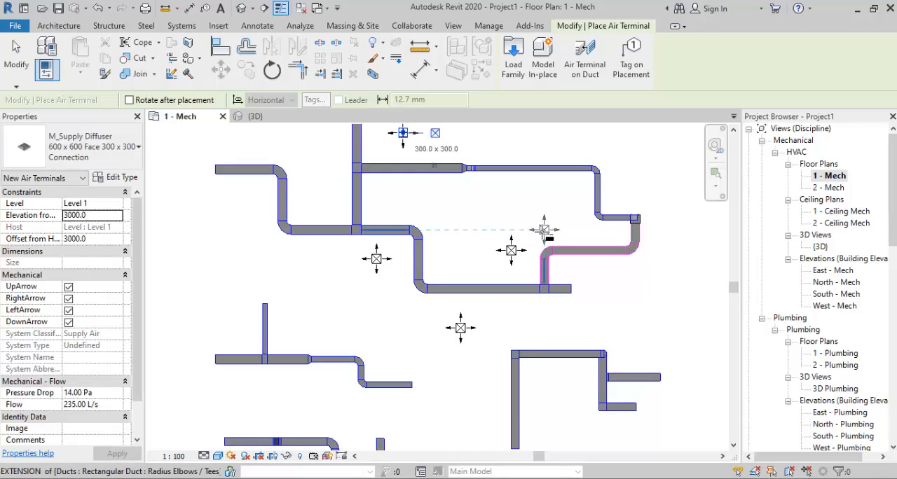
key("Escape")
key("Escape")
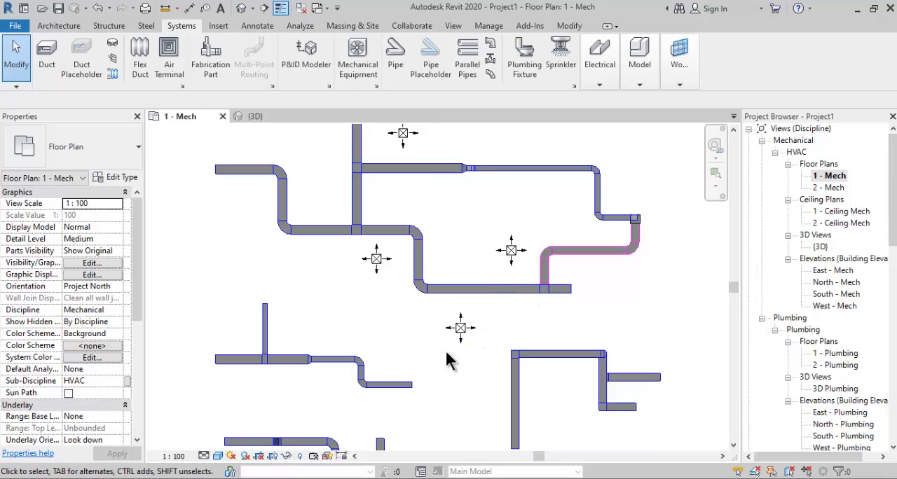
- Connect the supply diffuser above the upper branch into the wide horizontal duct directly below it using Connect Into
middle_click_drag(389, 142, 414, 204)
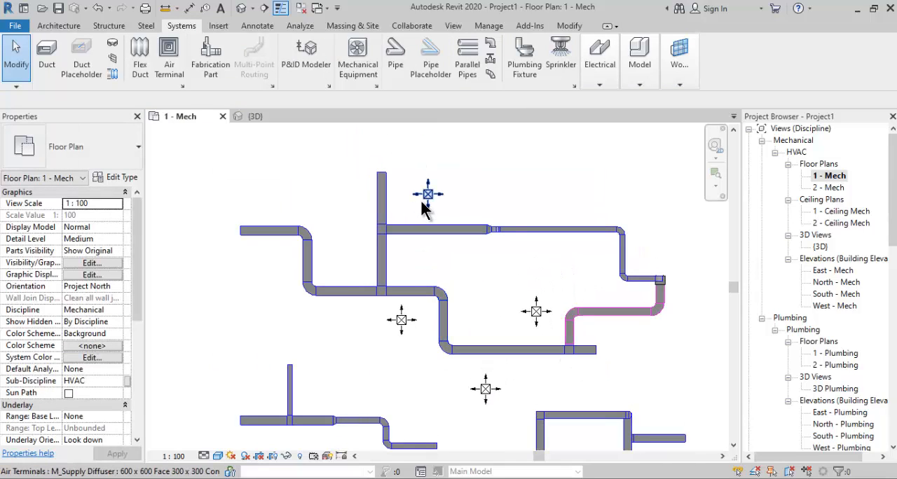
left_click(430, 196)
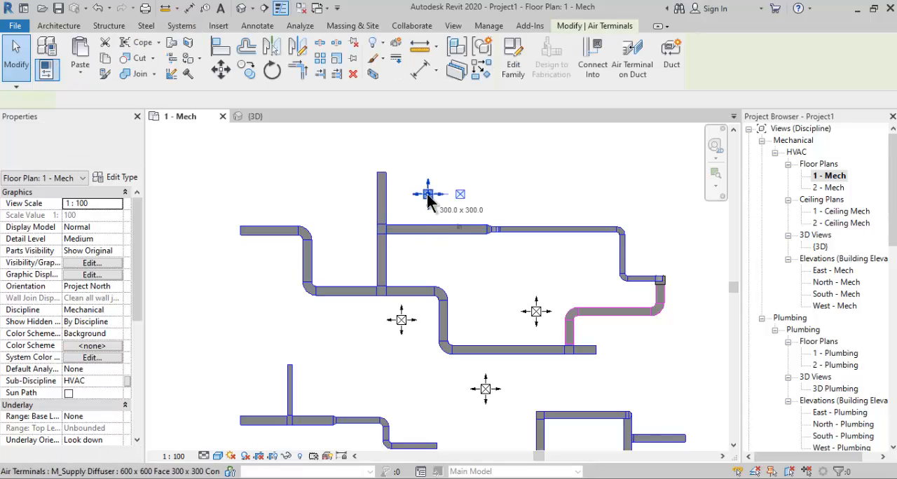
scroll(438, 198, "up", 4)
scroll(439, 199, "up", 1)
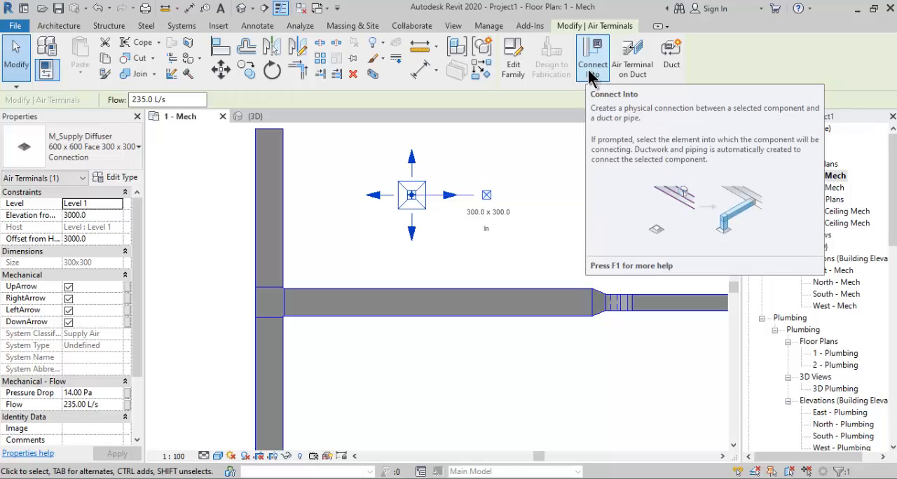
left_click(591, 71)
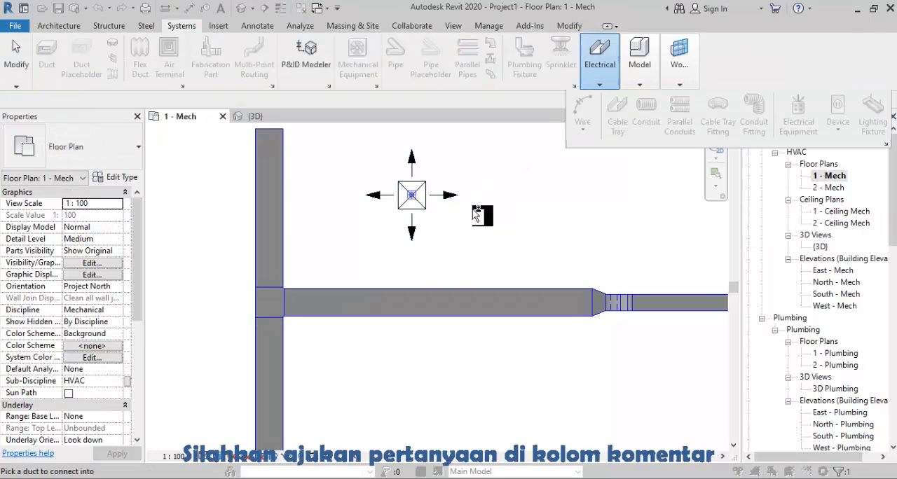
scroll(401, 291, "down", 3)
scroll(413, 294, "up", 2)
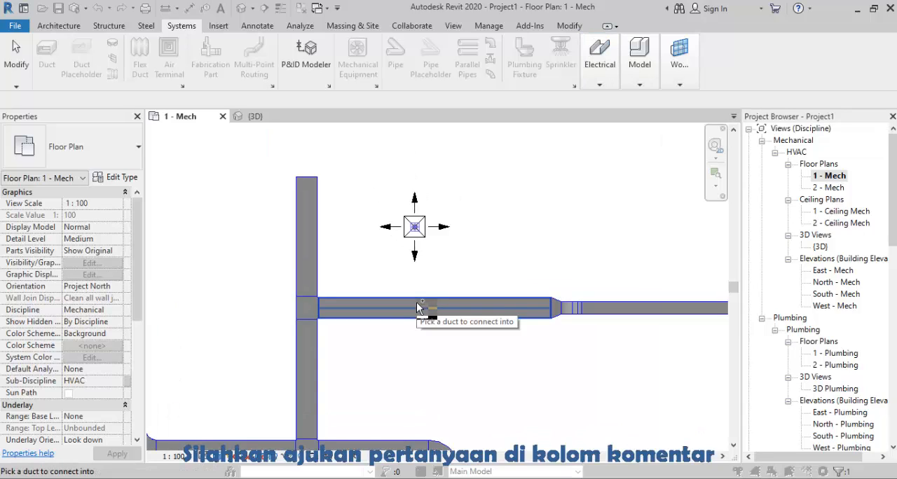
left_click(416, 303)
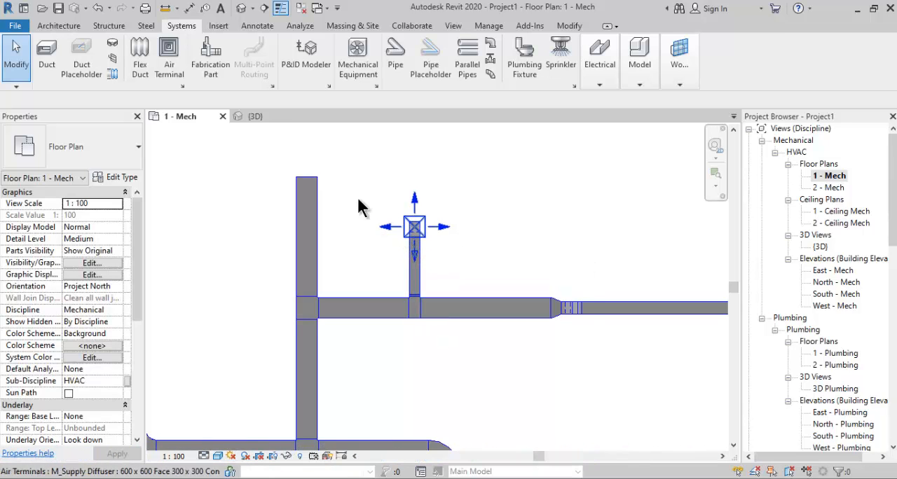
- Examine in the 3D view the new duct connection between the diffuser and the upper branch from several angles
left_click(257, 113)
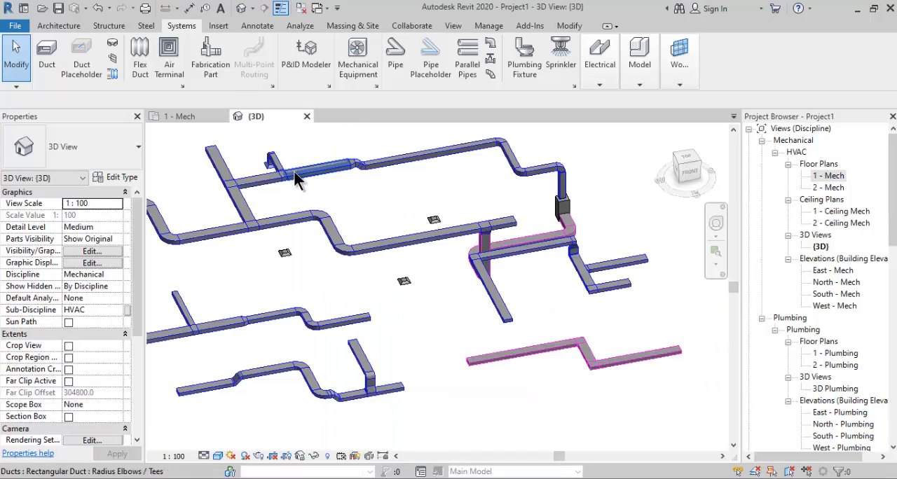
scroll(410, 280, "up", 8)
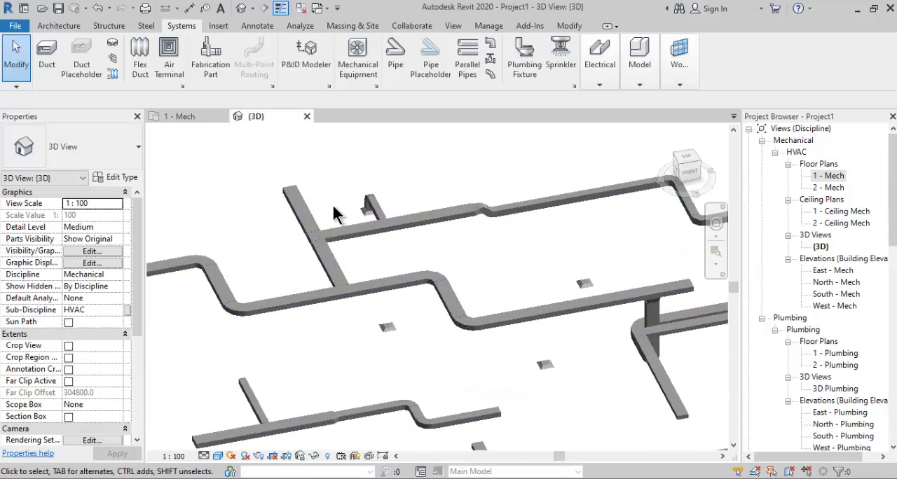
left_click(399, 246)
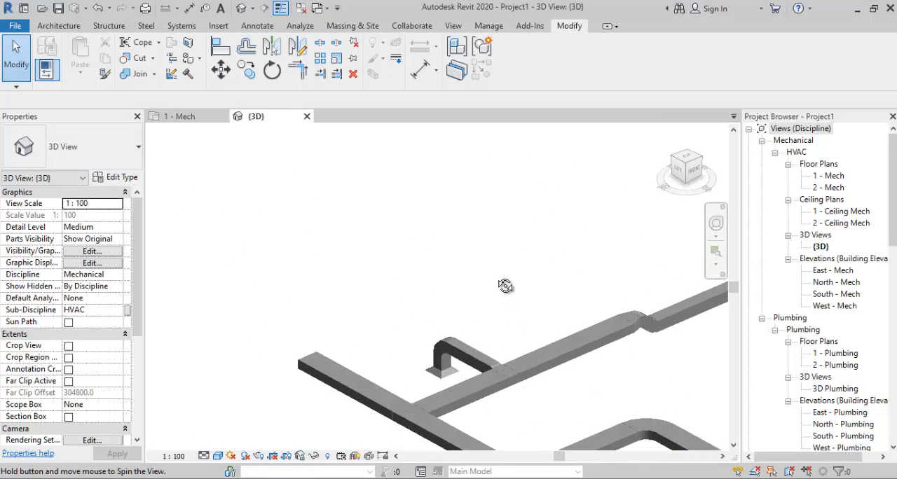
middle_click_drag(507, 287, 497, 275, "shift")
middle_click_drag(544, 310, 417, 155)
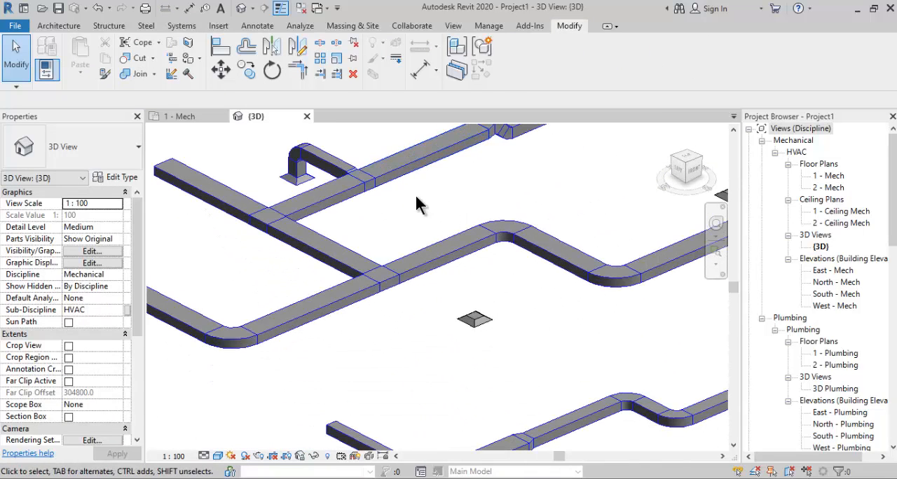
scroll(263, 149, "up", 5)
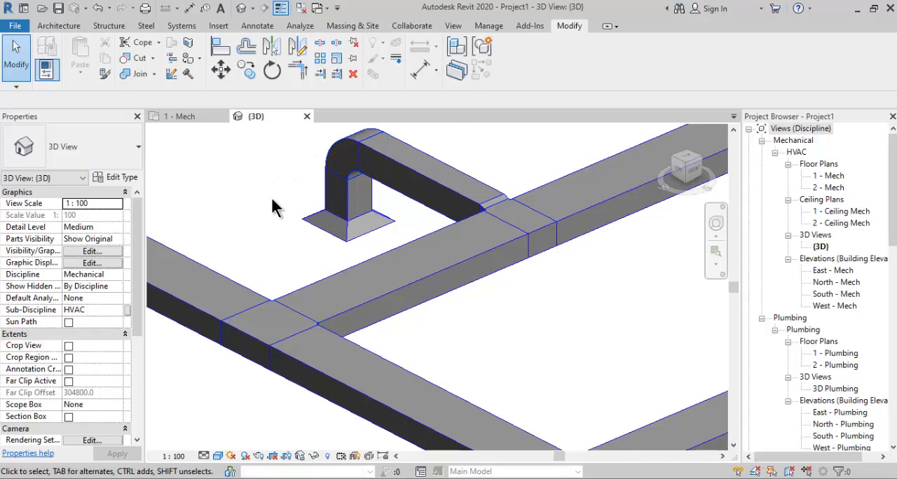
scroll(298, 200, "down", 2)
middle_click_drag(320, 216, 314, 236, "shift")
scroll(577, 339, "down", 1)
middle_click_drag(572, 339, 431, 190)
scroll(432, 191, "down", 1)
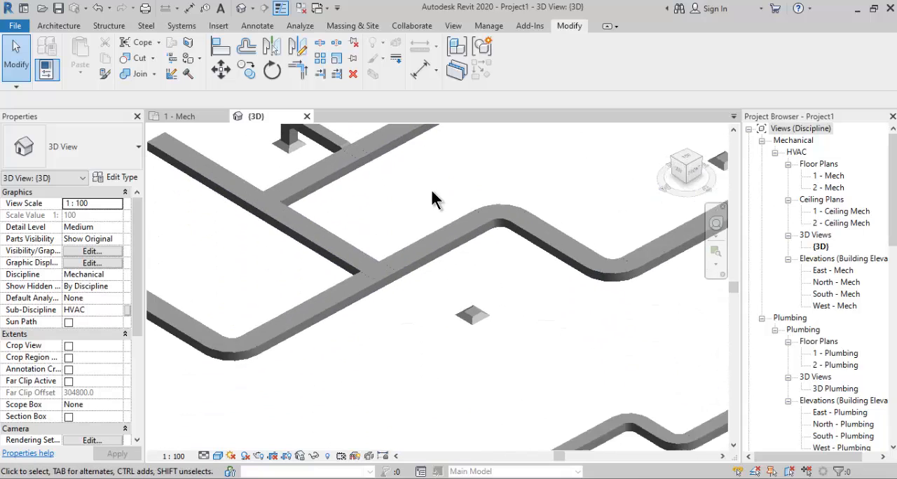
- Connect the supply diffuser in front of the main duct into the straight segment between the tee and the elbow
left_click(510, 320)
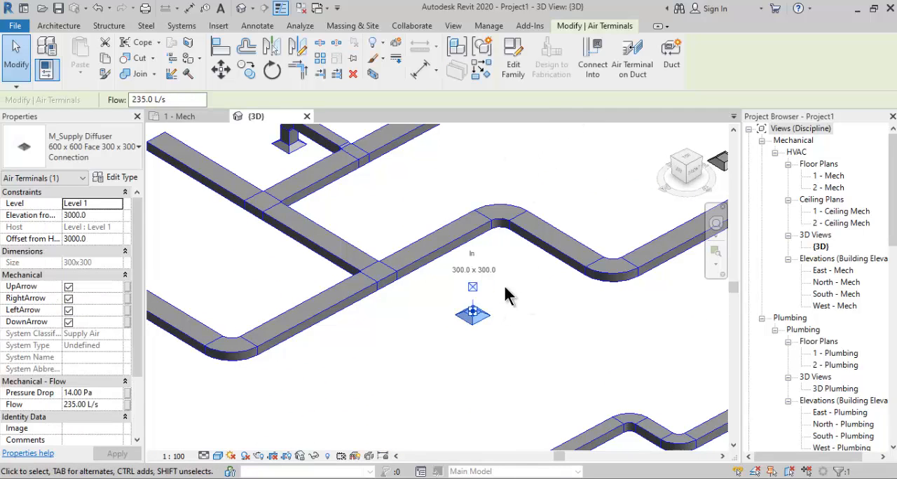
left_click(592, 68)
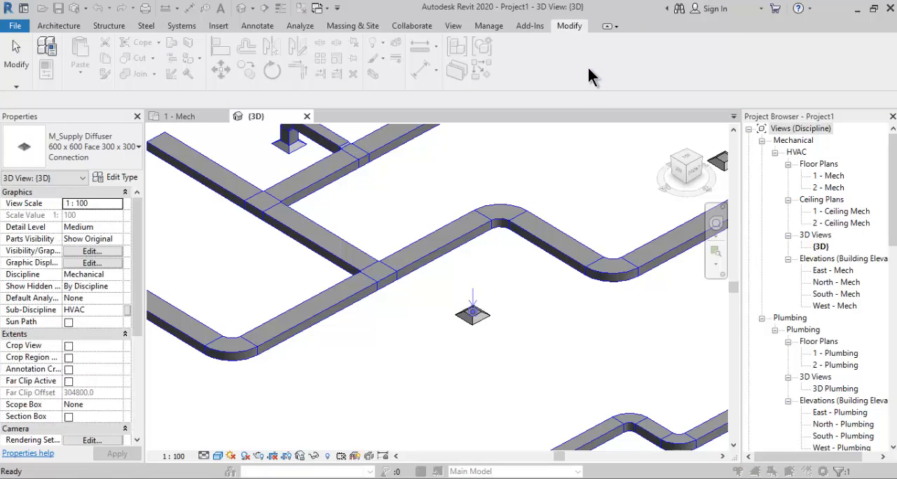
left_click(456, 245)
- Connect the supply diffuser in front of the main duct's right run into the left segment of the separate return air duct
scroll(488, 306, "down", 3)
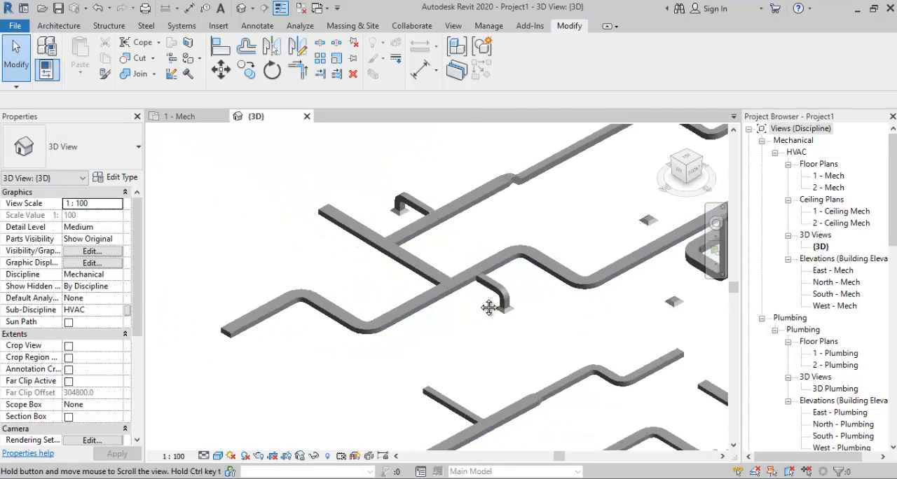
left_click(550, 296)
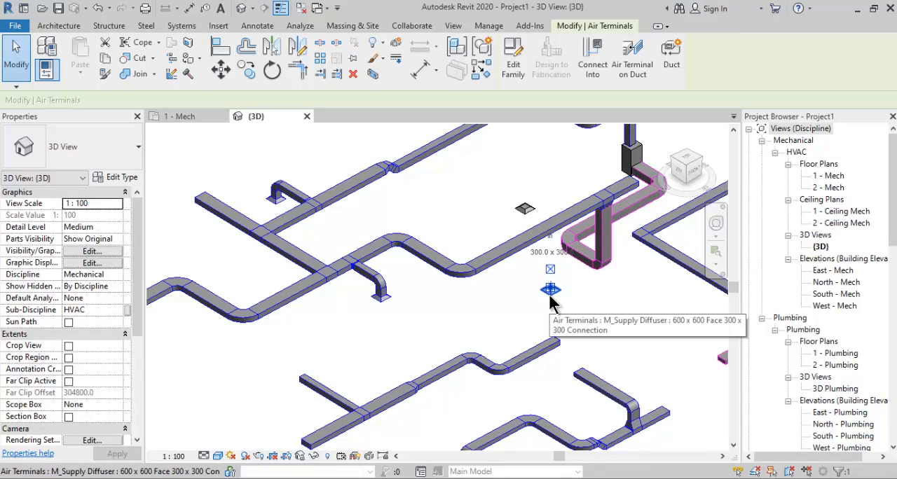
left_click(590, 80)
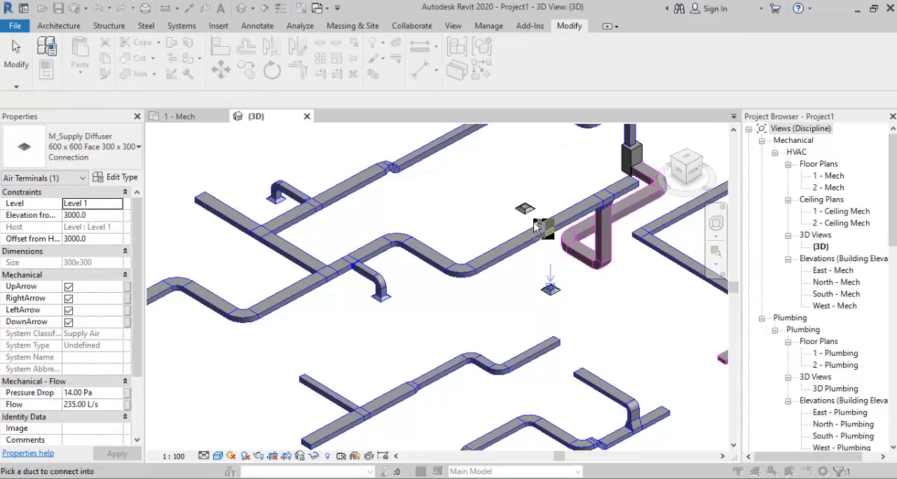
middle_click_drag(581, 275, 546, 231, "shift")
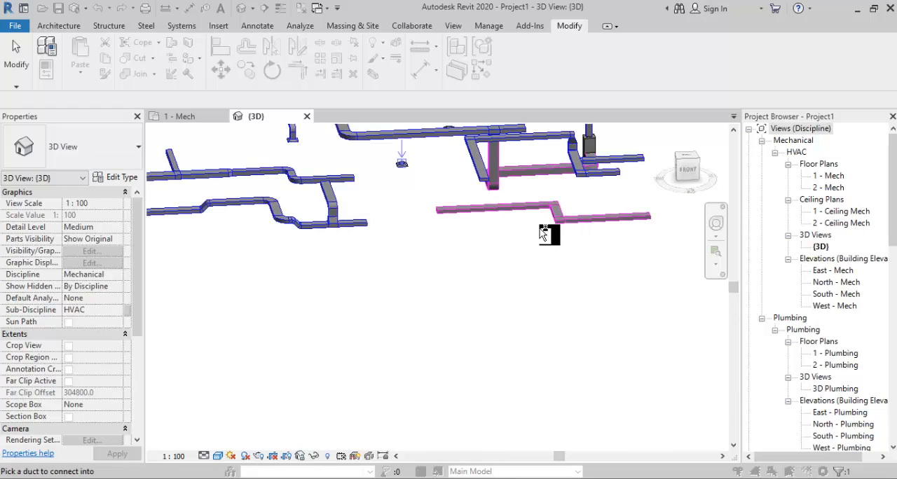
left_click(480, 214)
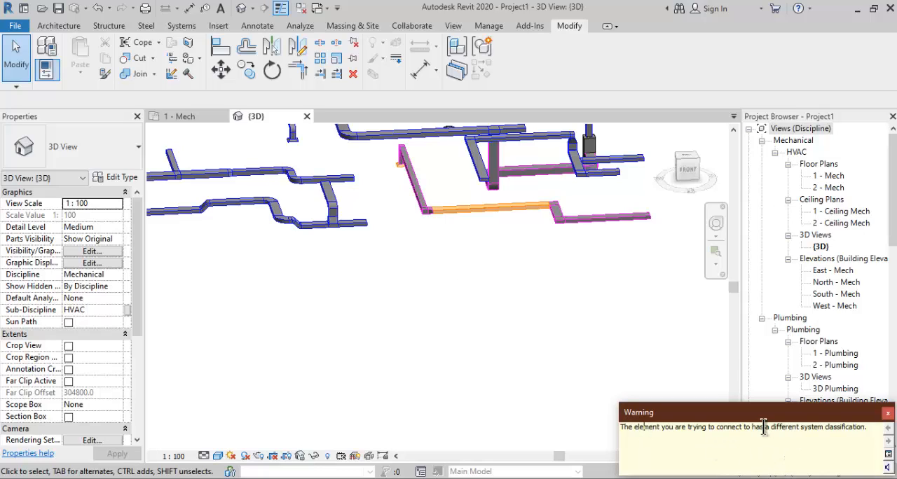
left_click(887, 419)
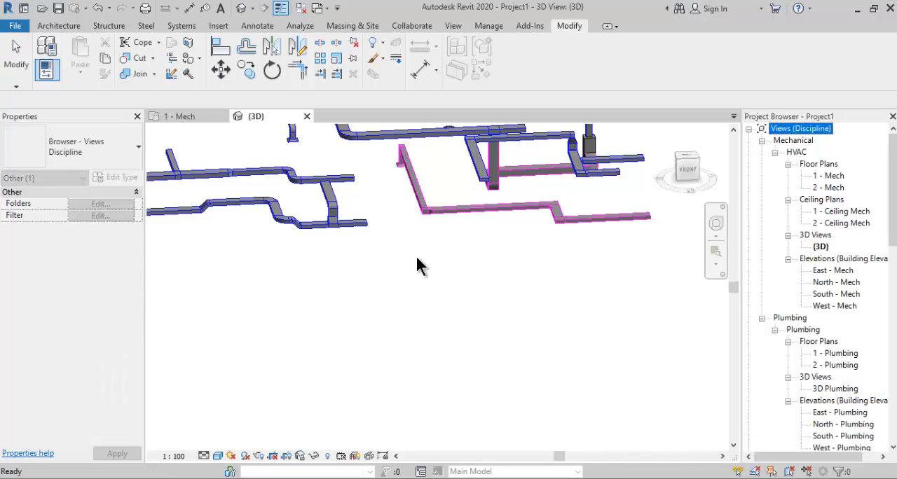
- Examine in 3D the supply diffuser's new vertical connection to the return air duct
left_click(439, 264)
middle_click_drag(440, 255, 482, 290, "shift")
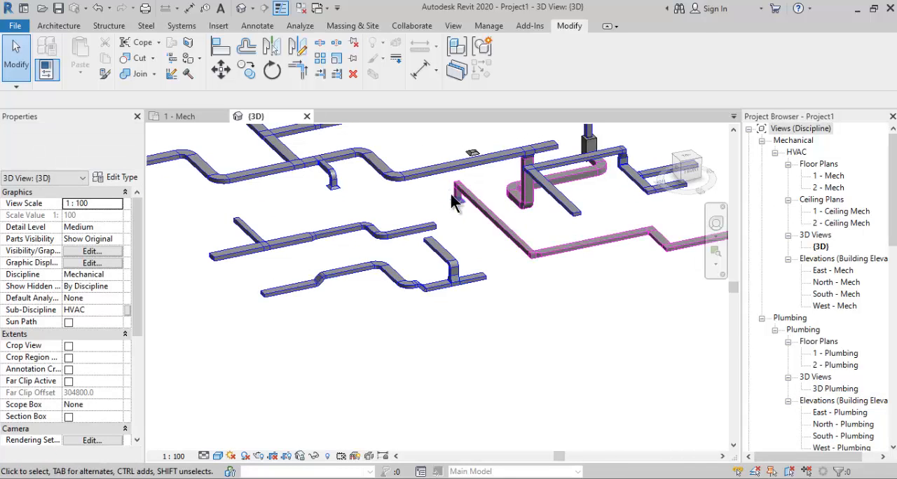
scroll(457, 193, "up", 5)
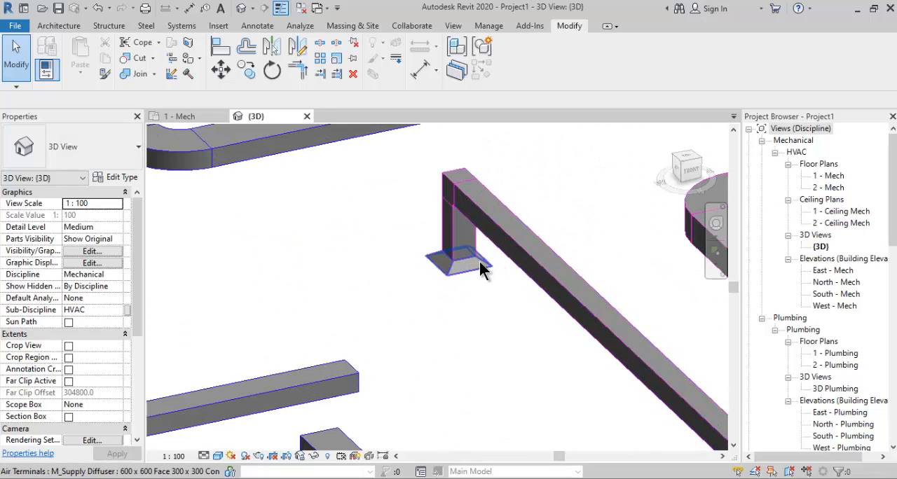
- Undo the supply diffuser's connection into the separate return air duct
left_click(457, 268)
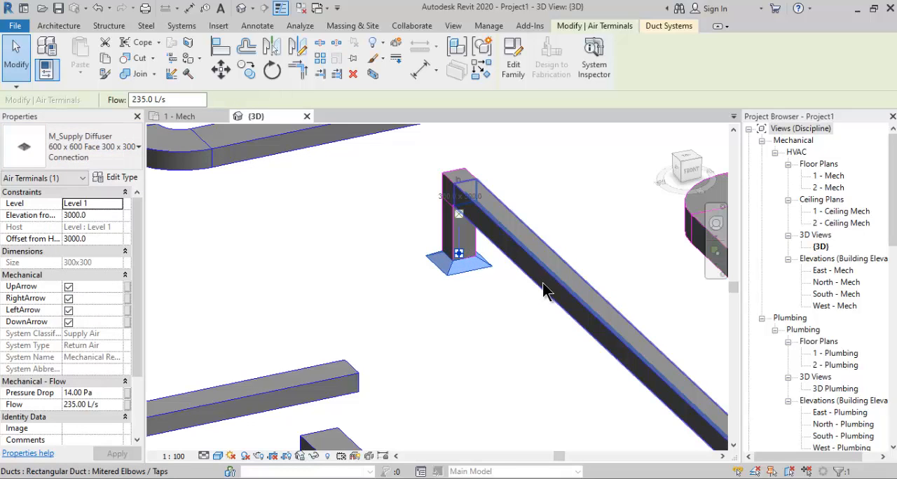
middle_click_drag(548, 300, 433, 267)
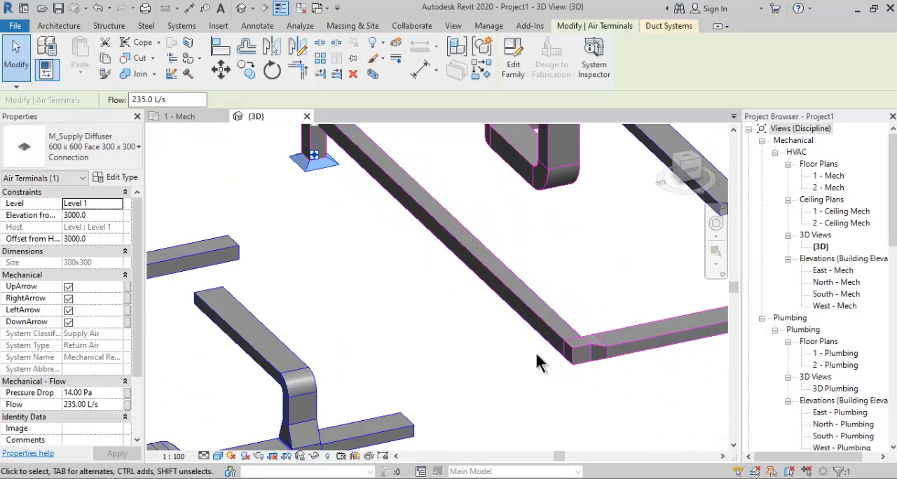
scroll(533, 384, "down", 2)
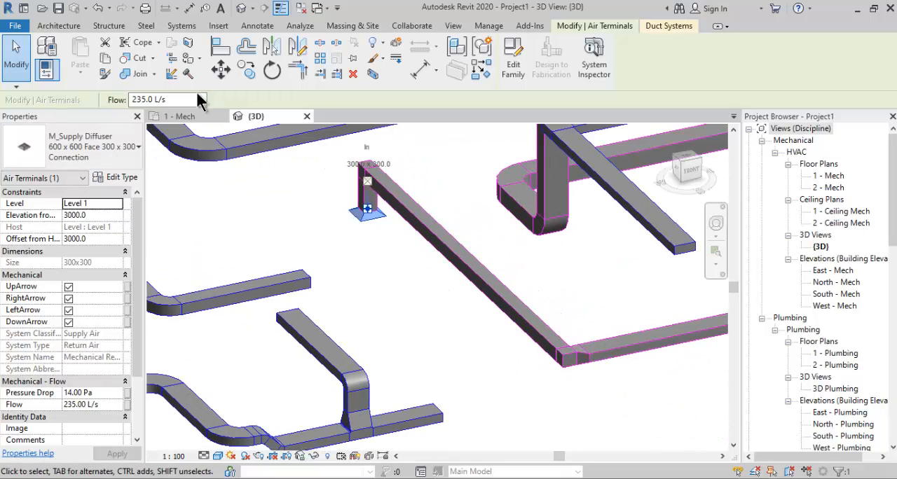
left_click(101, 8)
key("Escape")
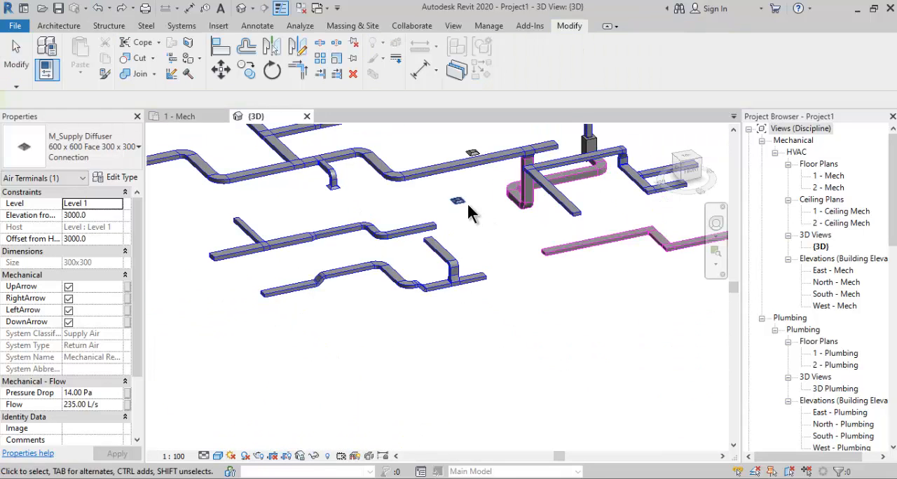
- Change the disconnected supply diffuser's type to M_Return Diffuser, 600 x 600 Face 300 x 300 Connection
left_click(457, 202)
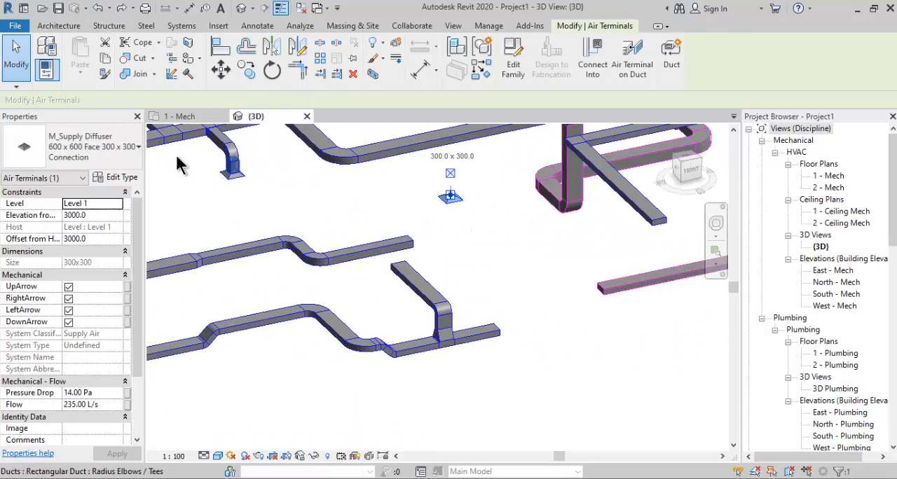
left_click(70, 157)
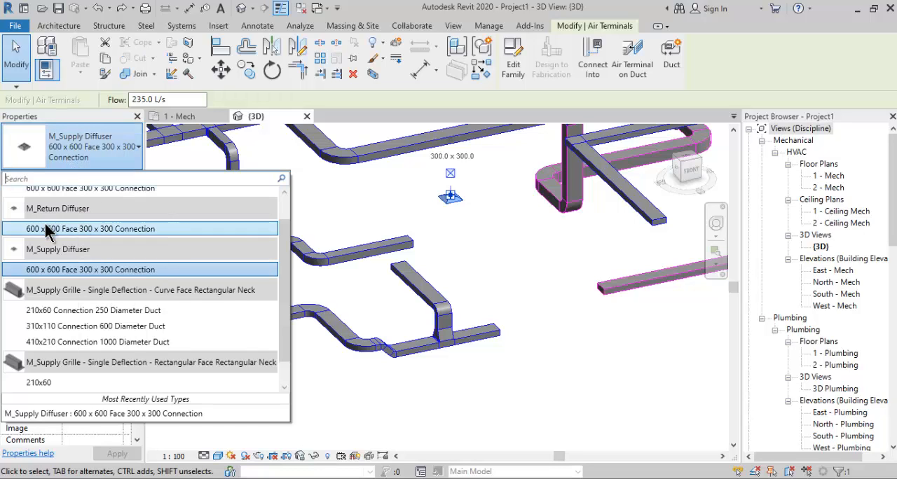
mouse_move(47, 232)
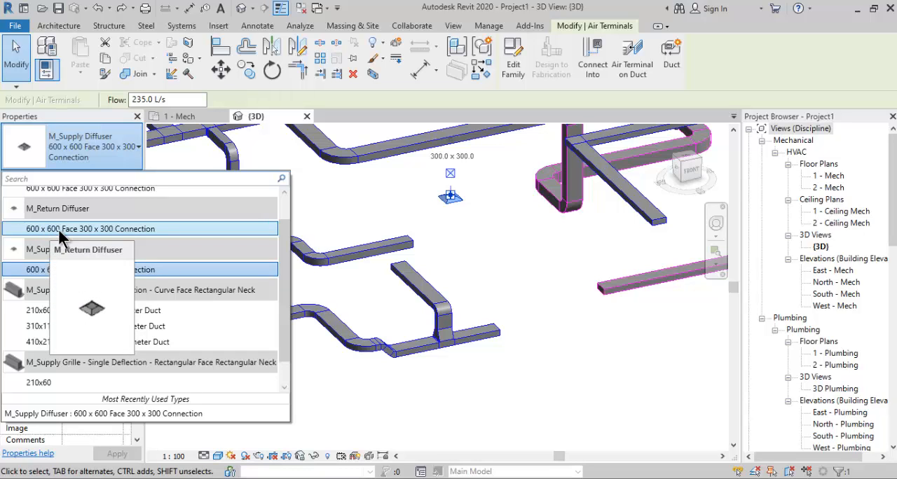
left_click(59, 231)
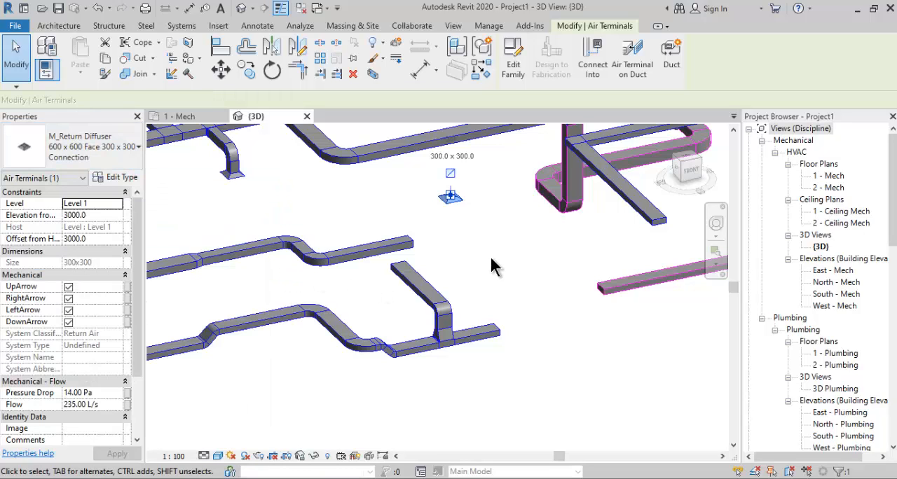
- Connect the return diffuser into the left segment of the separate return air duct and inspect the connection in 3D
left_click(592, 67)
middle_click_drag(645, 292, 561, 308)
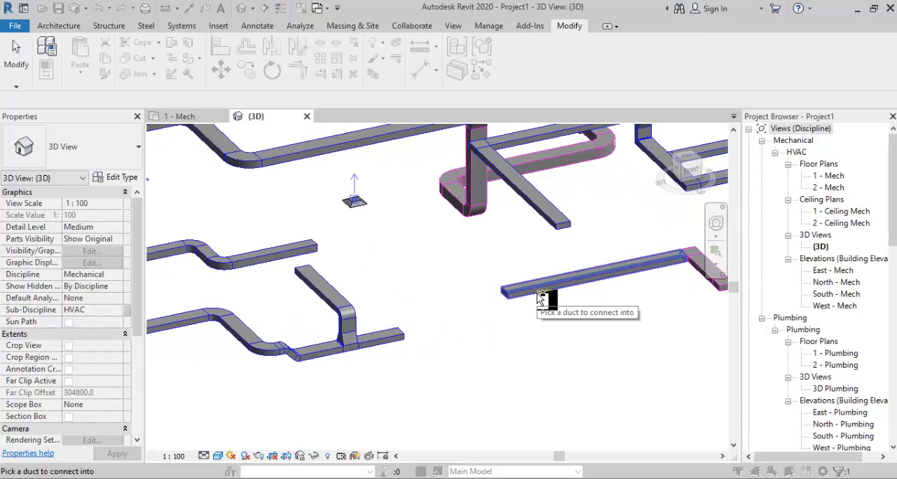
left_click(536, 292)
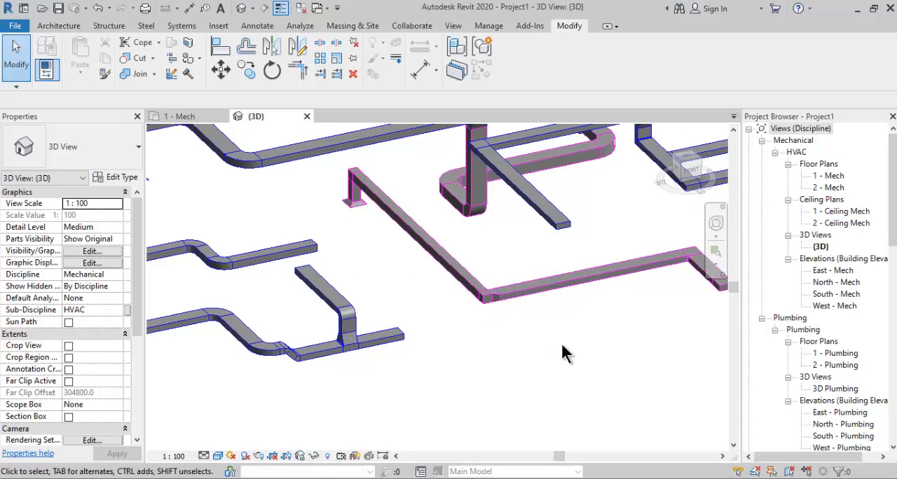
middle_click_drag(636, 393, 539, 343, "shift")
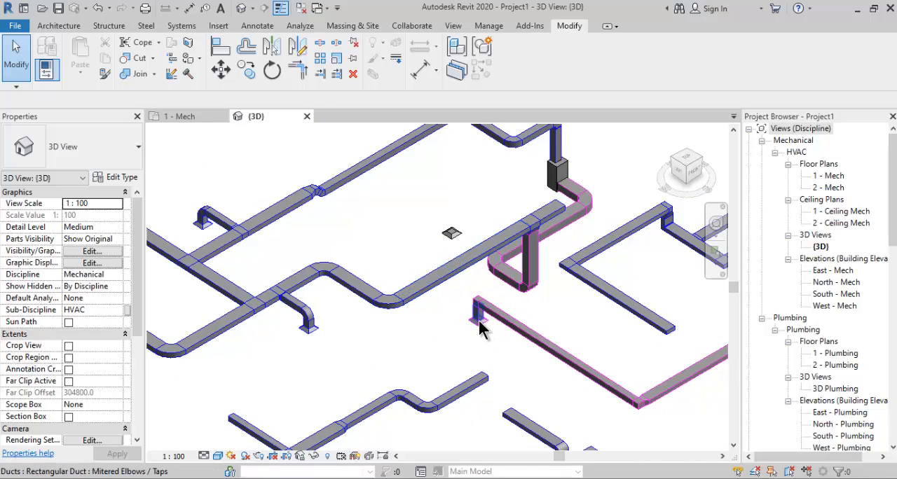
middle_click_drag(482, 334, 408, 298)
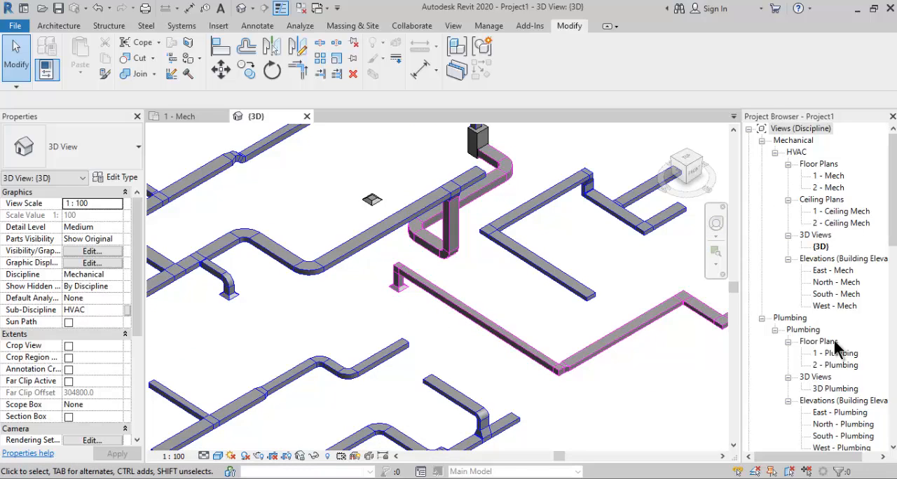
- In the 1 - Mech floor plan, place three similar return diffusers: one on each side of the vertical return duct and one below the horizontal segment
double_click(826, 177)
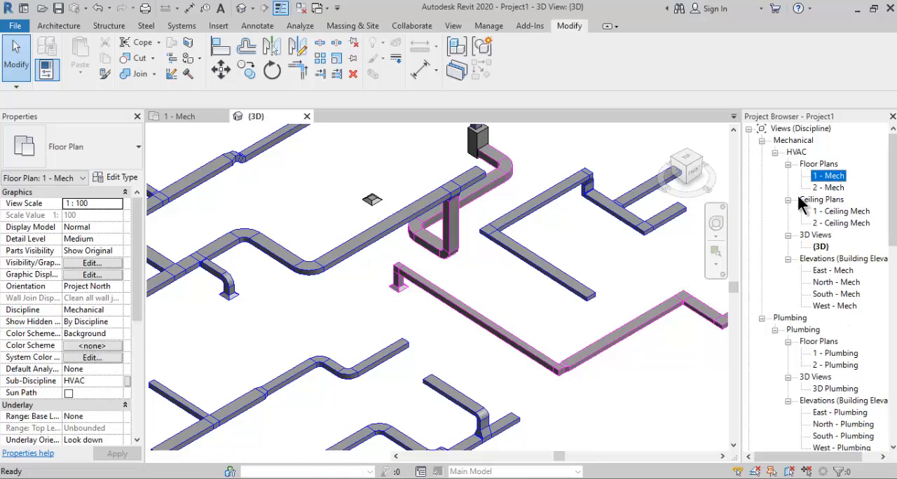
scroll(461, 224, "down", 5)
middle_click_drag(452, 198, 425, 250)
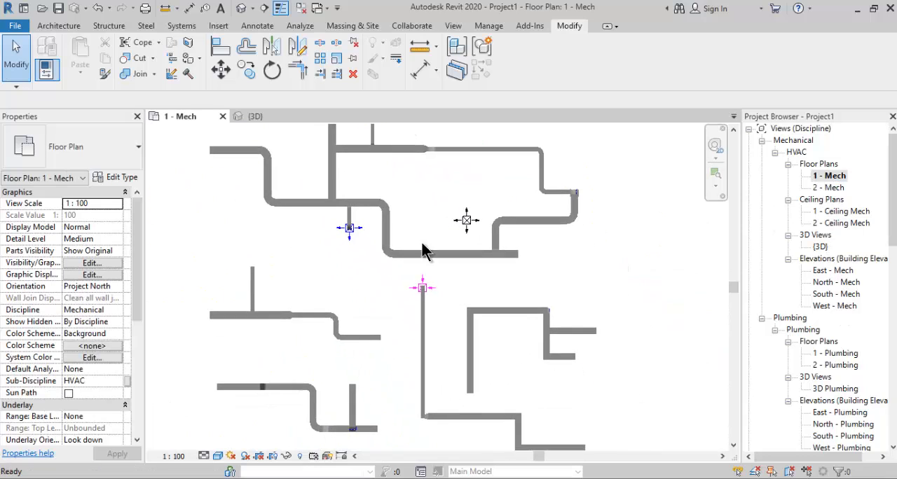
scroll(424, 250, "up", 6)
left_click(412, 225)
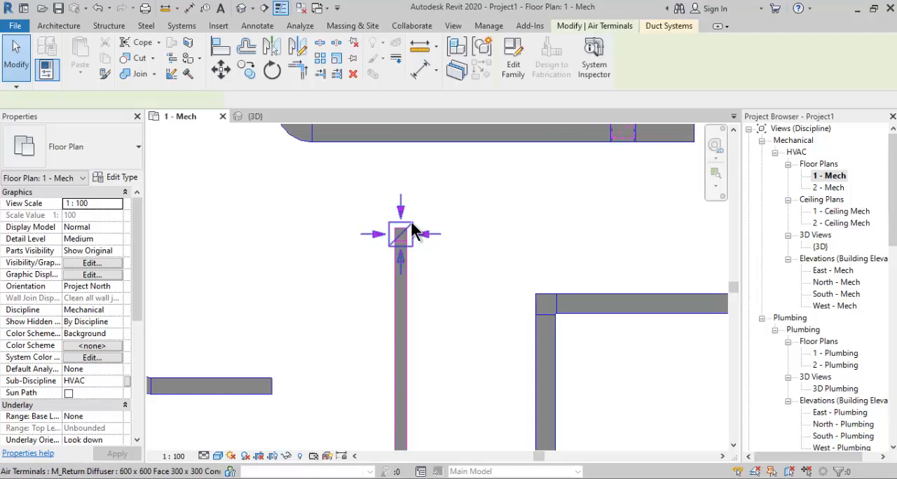
right_click(412, 226)
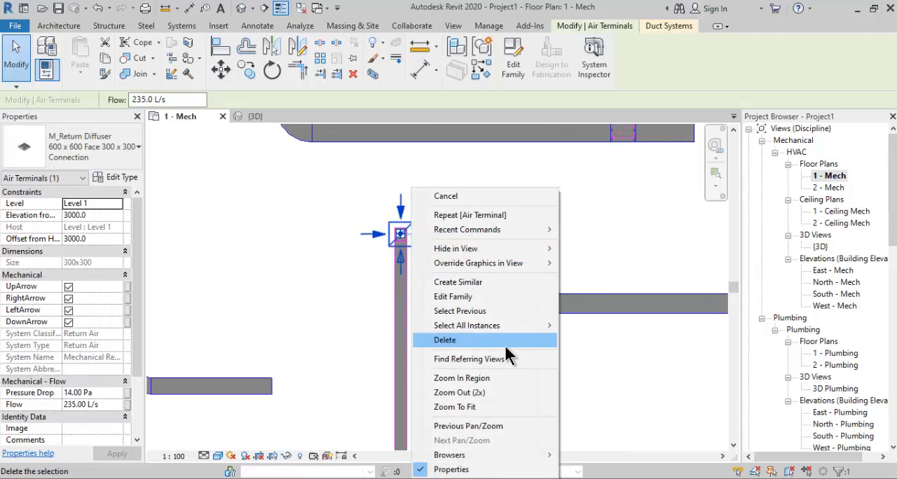
left_click(466, 283)
scroll(518, 320, "down", 2)
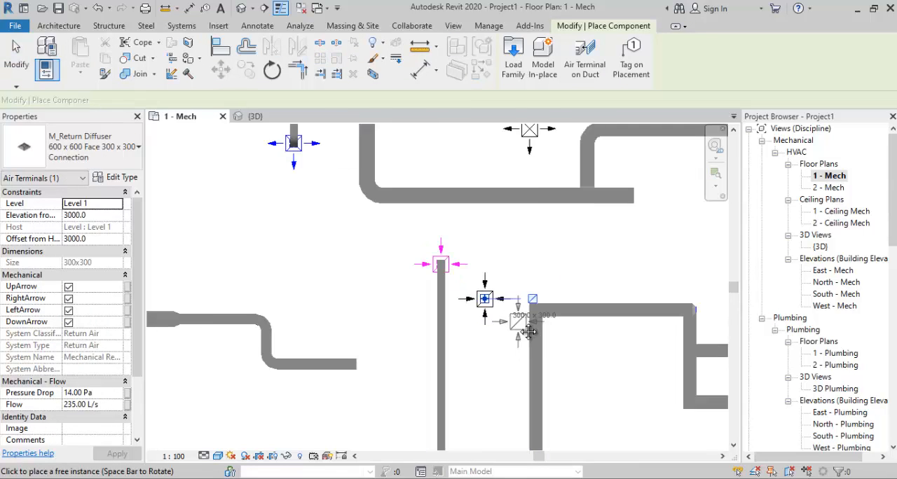
middle_click_drag(519, 321, 526, 159)
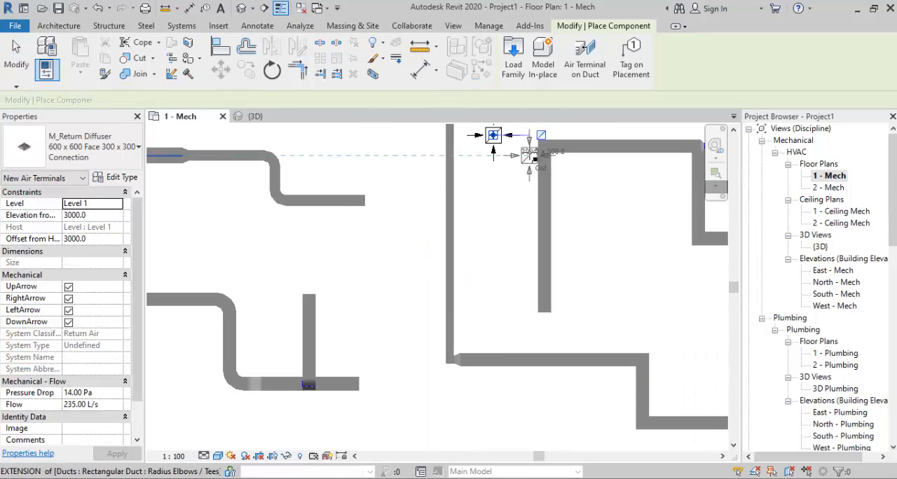
left_click(403, 263)
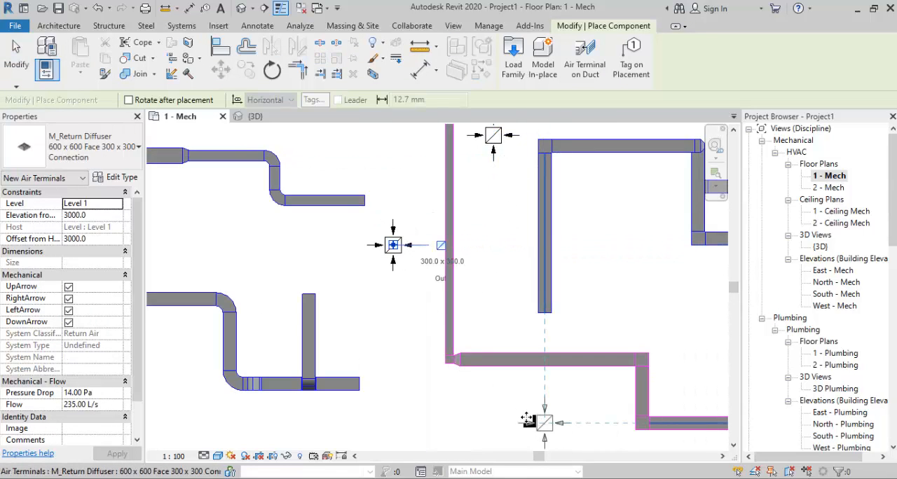
left_click(527, 417)
key("Escape")
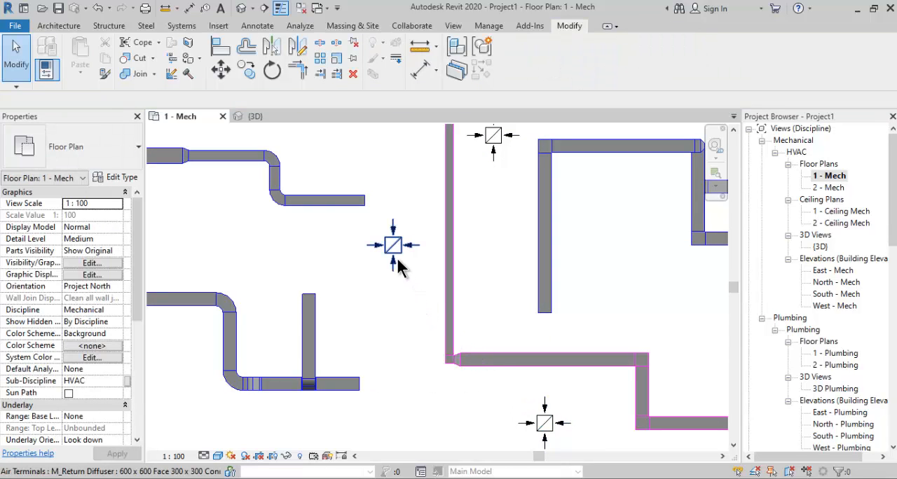
- Connect the return diffuser on the left of the vertical return duct into that duct
left_click(397, 261)
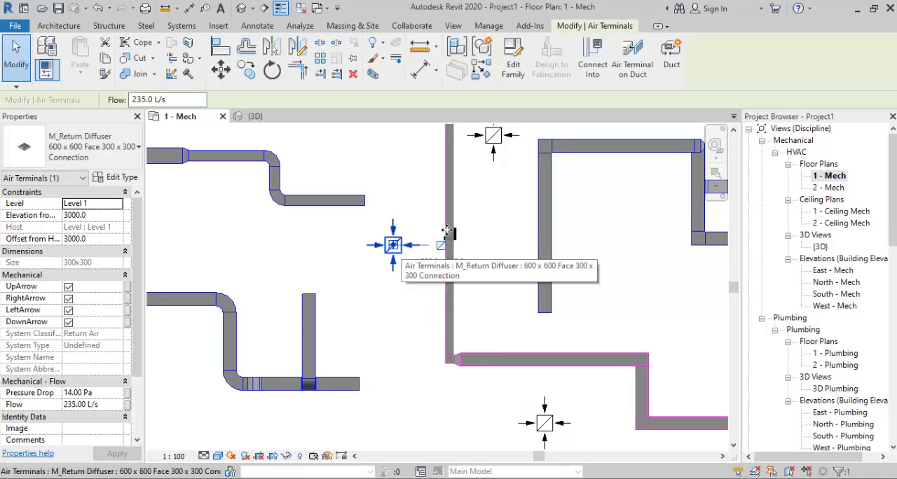
left_click(593, 61)
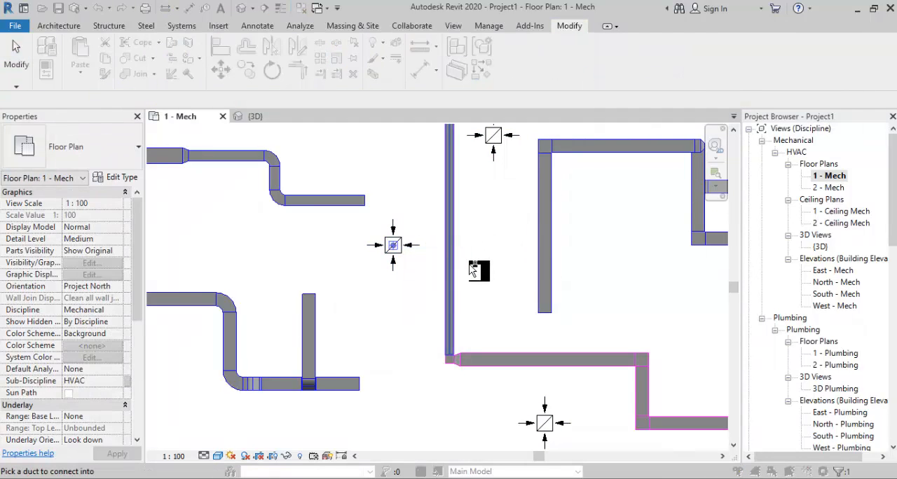
left_click(494, 290)
- Connect the return diffuser below the horizontal return segment into that segment and check both new branches in the 3D view
middle_click_drag(519, 297, 502, 189)
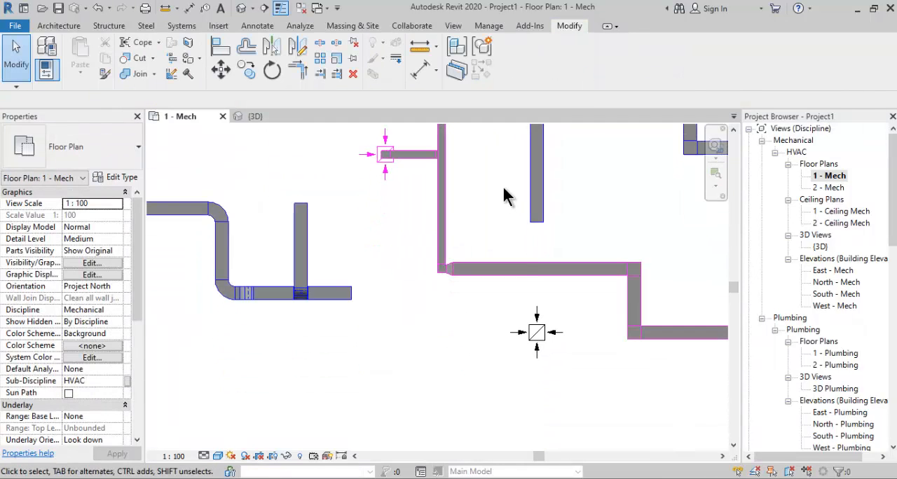
left_click(555, 337)
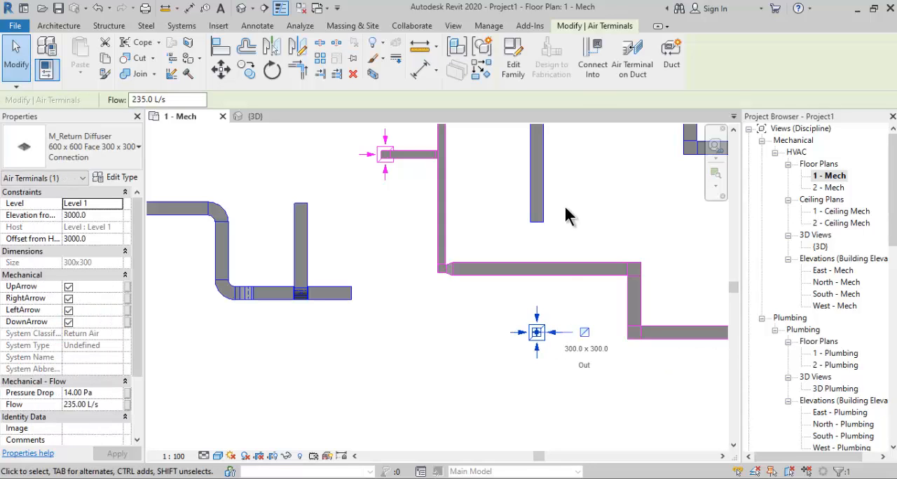
left_click(590, 69)
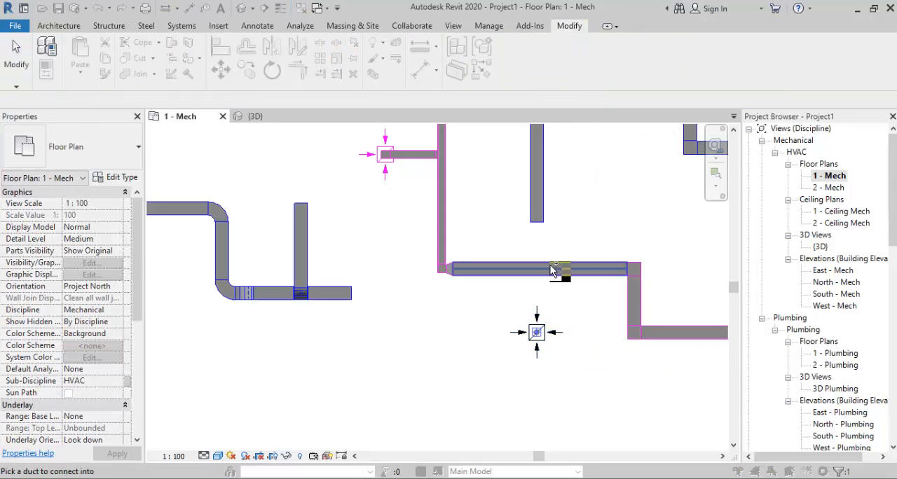
left_click(551, 271)
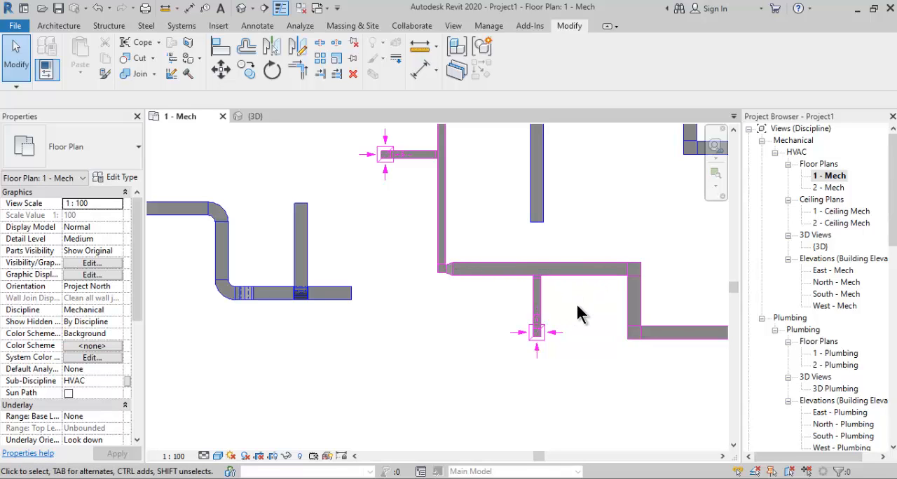
double_click(820, 247)
middle_click_drag(566, 276, 533, 215, "shift")
scroll(426, 237, "up", 4)
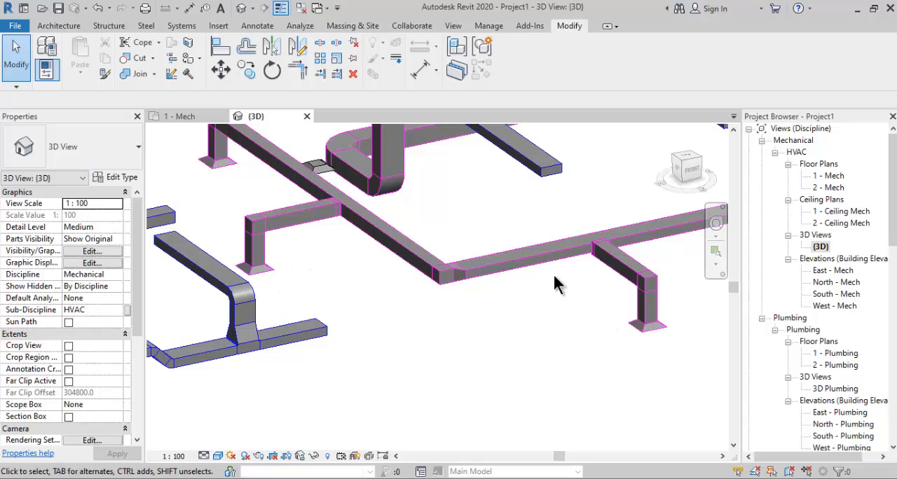
- In the 1 - Mech floor plan, place a similar return diffuser at 3700 mm elevation just above the return duct's last horizontal run
double_click(831, 176)
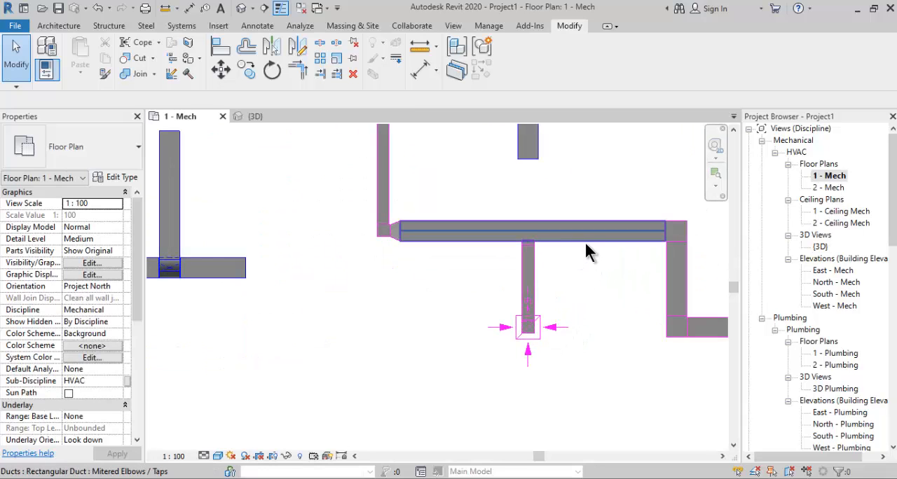
left_click(587, 251)
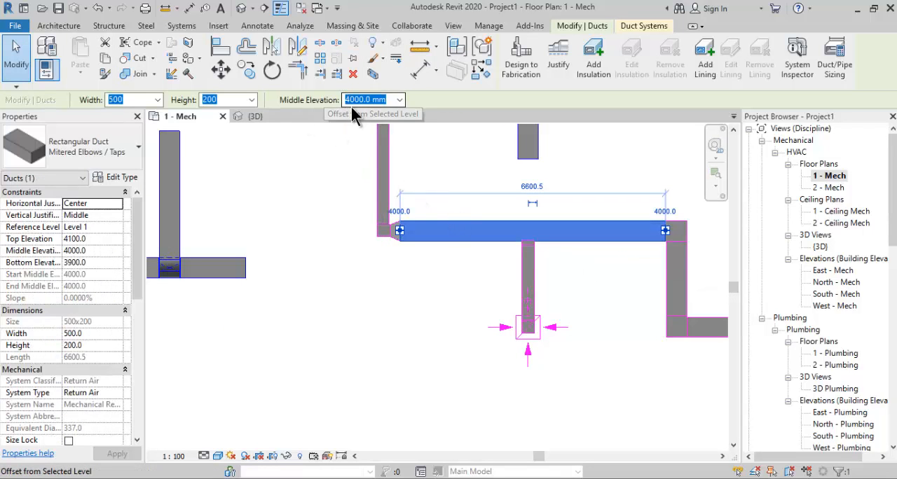
middle_click_drag(574, 224, 422, 278)
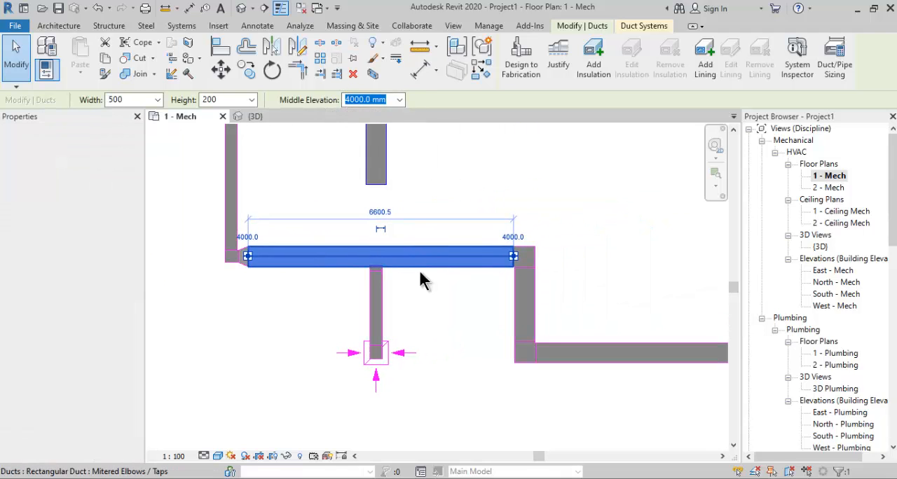
right_click(395, 370)
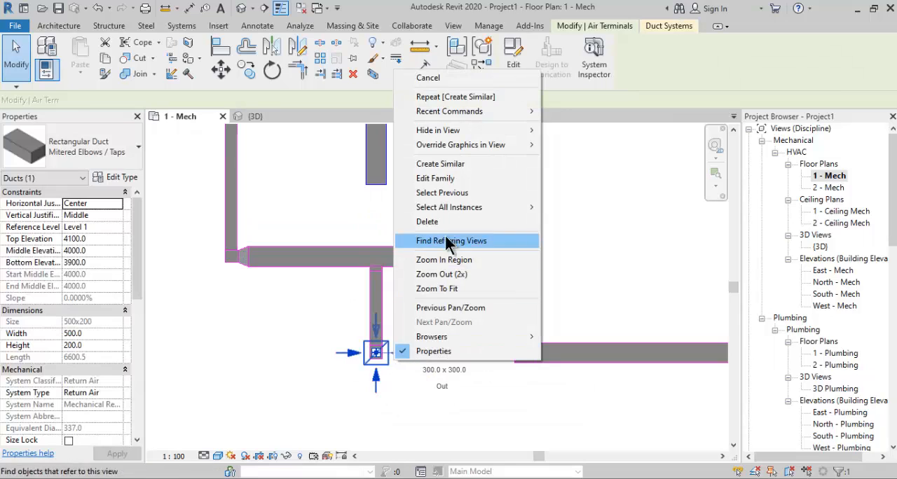
left_click(446, 170)
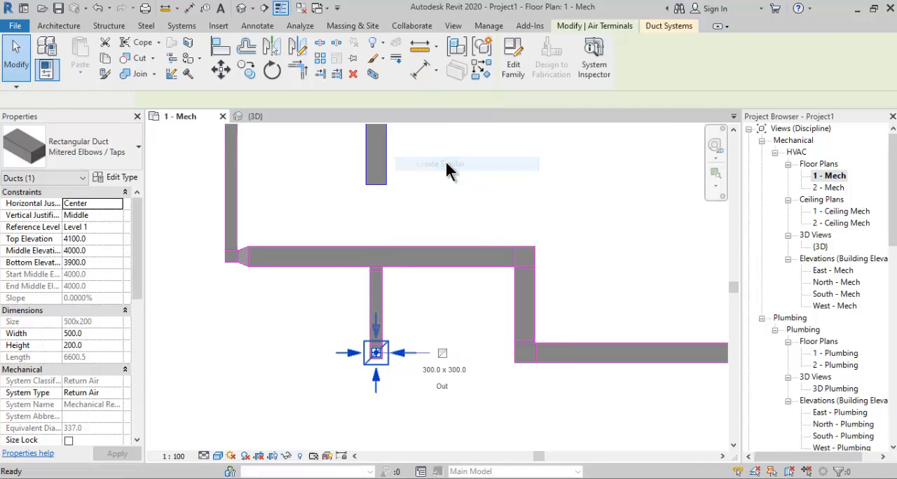
middle_click_drag(534, 207, 351, 186)
middle_click_drag(419, 283, 429, 287)
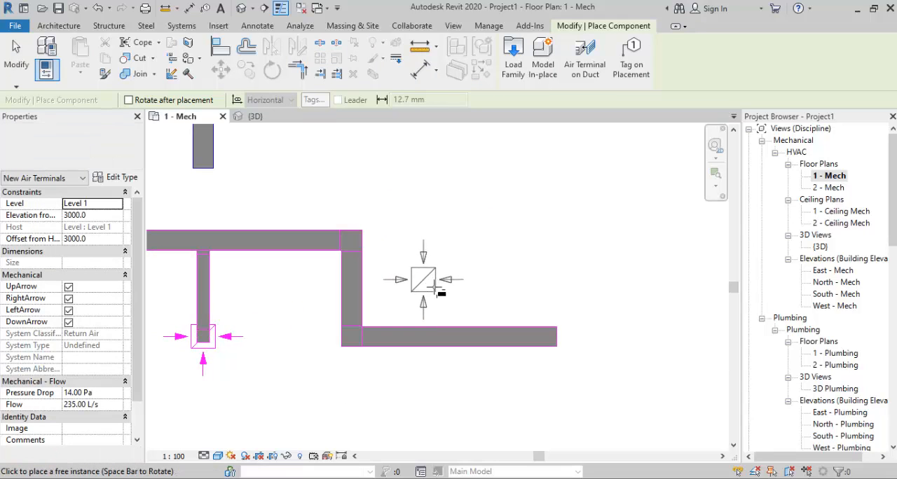
left_click(103, 215)
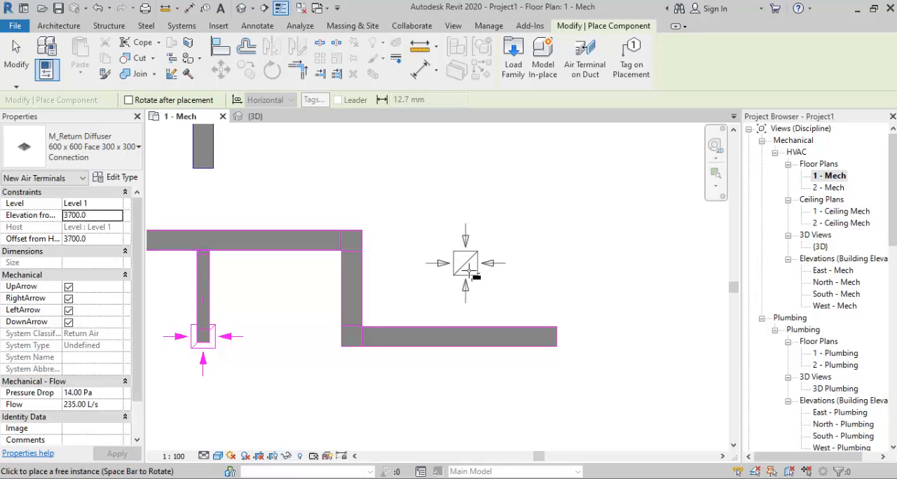
left_click(470, 279)
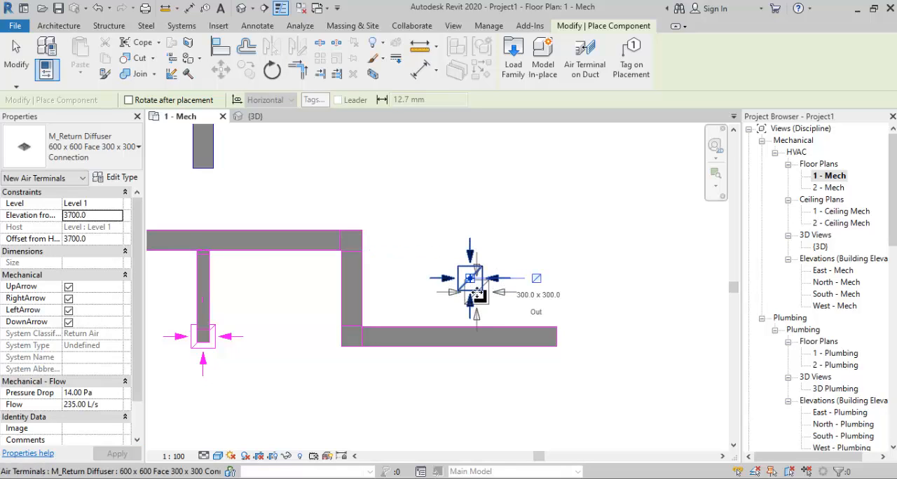
- Connect the return diffuser above the return duct's last horizontal run into that run
key("Escape")
key("Escape")
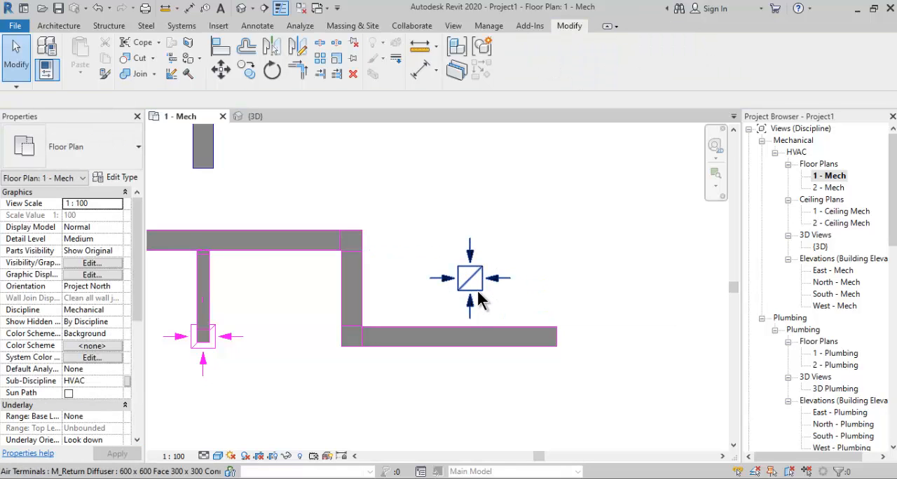
left_click(478, 299)
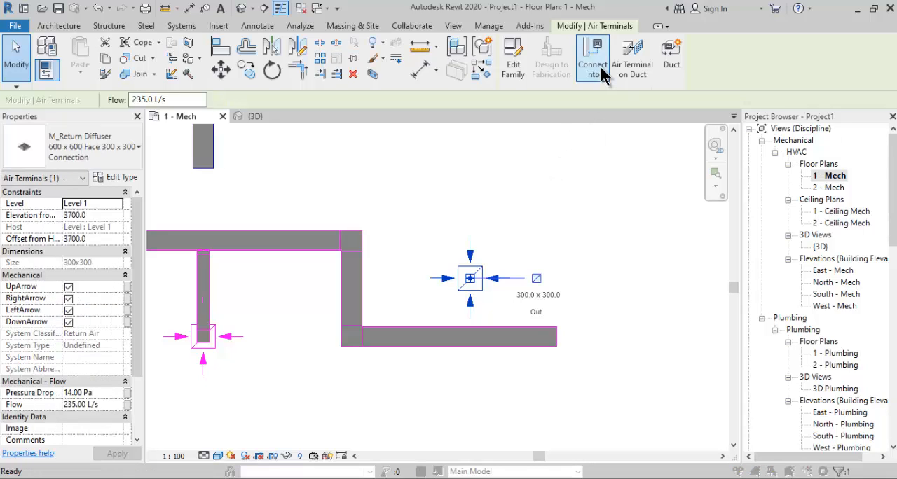
left_click(596, 68)
left_click(506, 335)
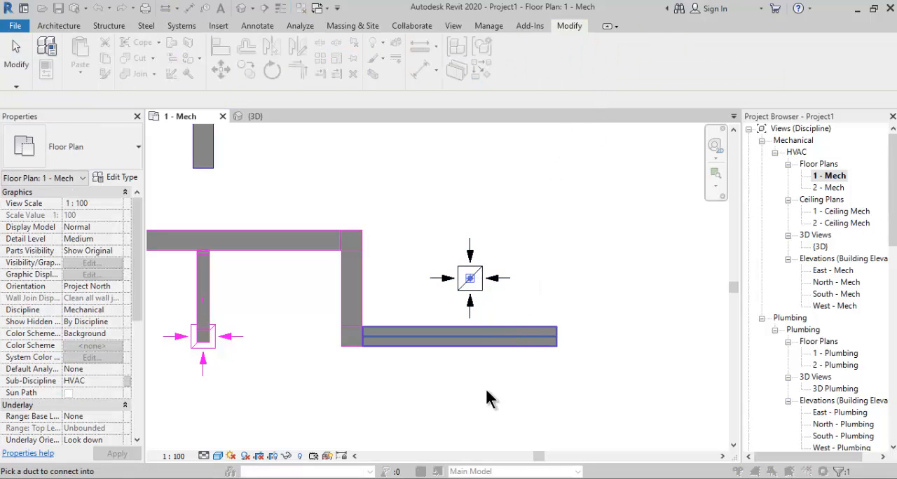
- Examine the new return diffuser branch and its joint with the return duct in the {3D} view
double_click(818, 247)
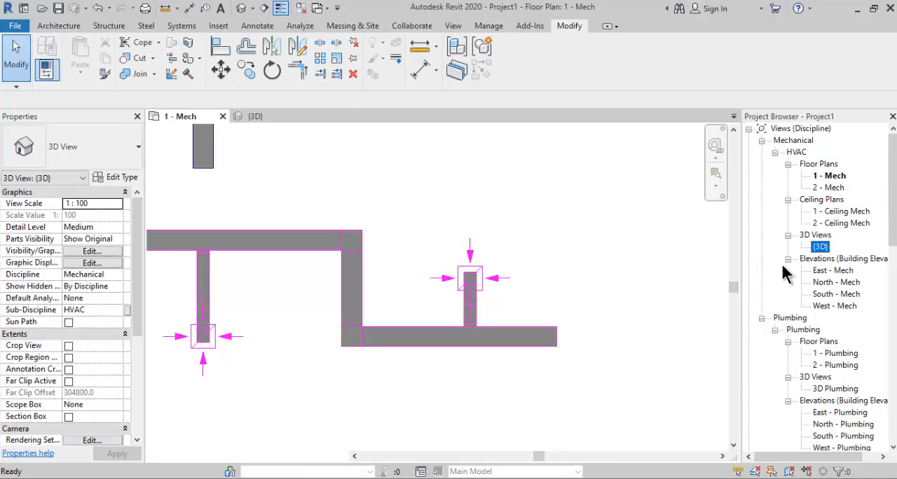
middle_click_drag(647, 333, 312, 380)
middle_click_drag(482, 317, 722, 260, "shift")
middle_click_drag(487, 287, 354, 303, "shift")
scroll(504, 288, "up", 4)
scroll(490, 280, "up", 5)
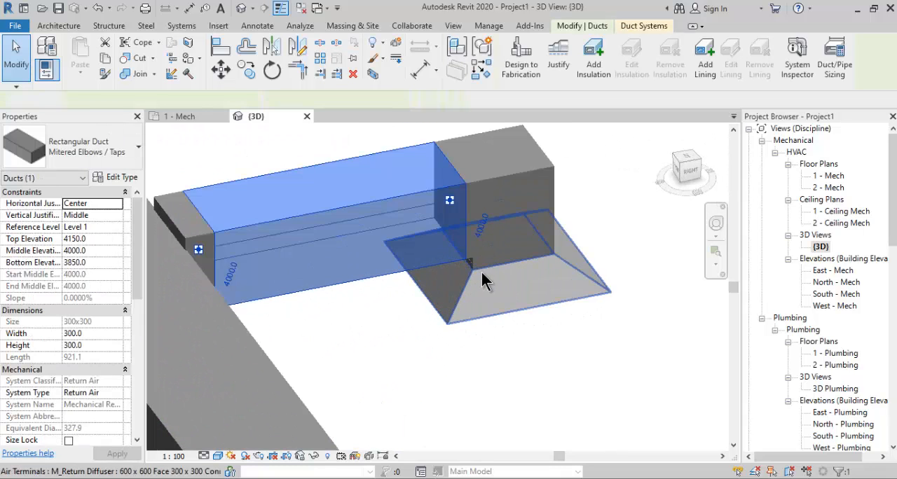
key("Escape")
scroll(466, 289, "down", 4)
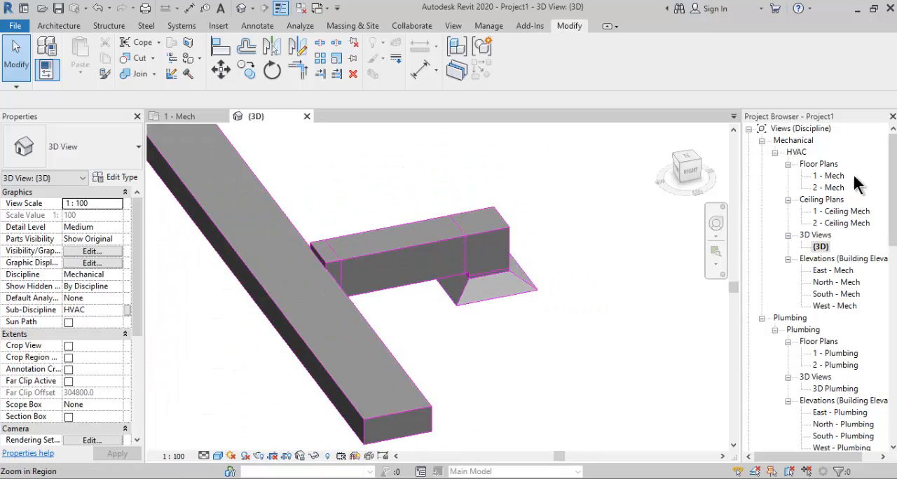
- In the 1 - Mech floor plan, place a 600 x 600 supply diffuser at 3900 mm elevation just below the return duct's last horizontal run
double_click(834, 176)
middle_click_drag(427, 320, 390, 210)
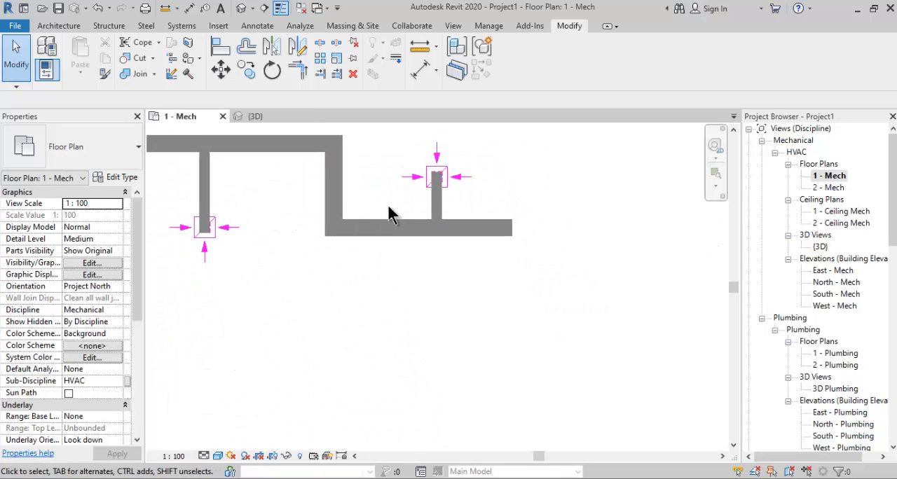
left_click(183, 26)
left_click(169, 48)
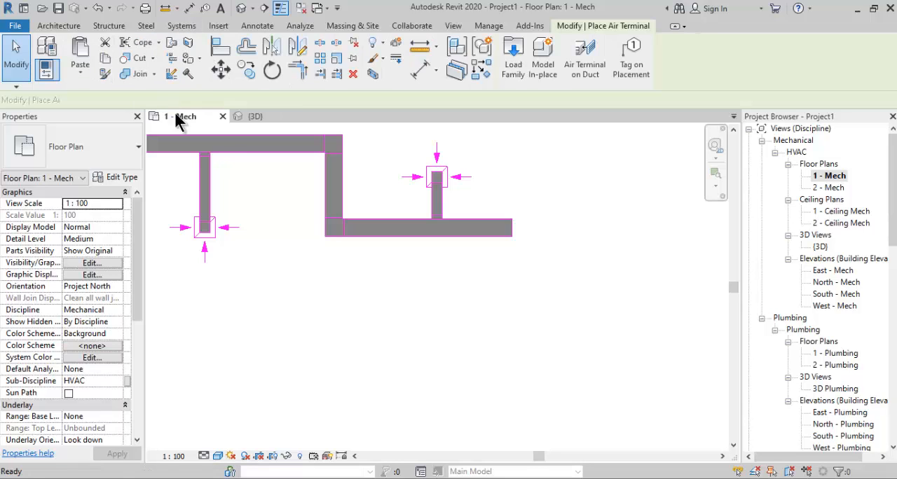
left_click(106, 218)
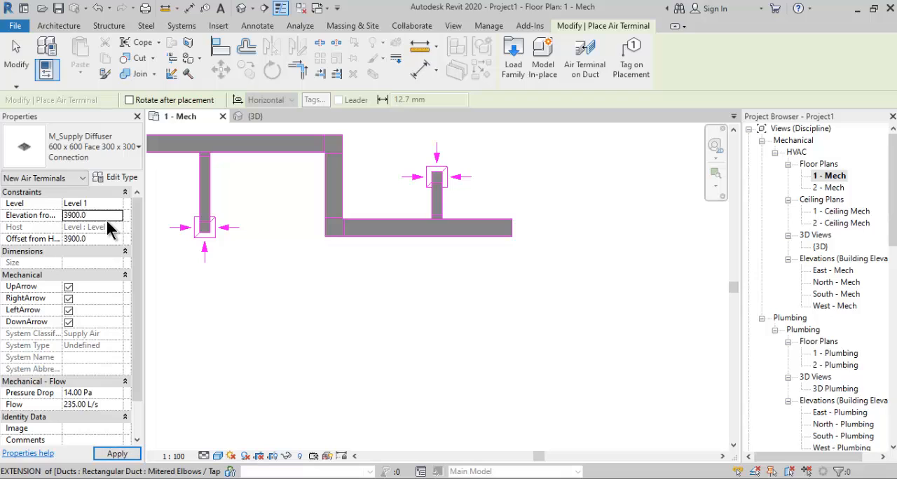
left_click(390, 293)
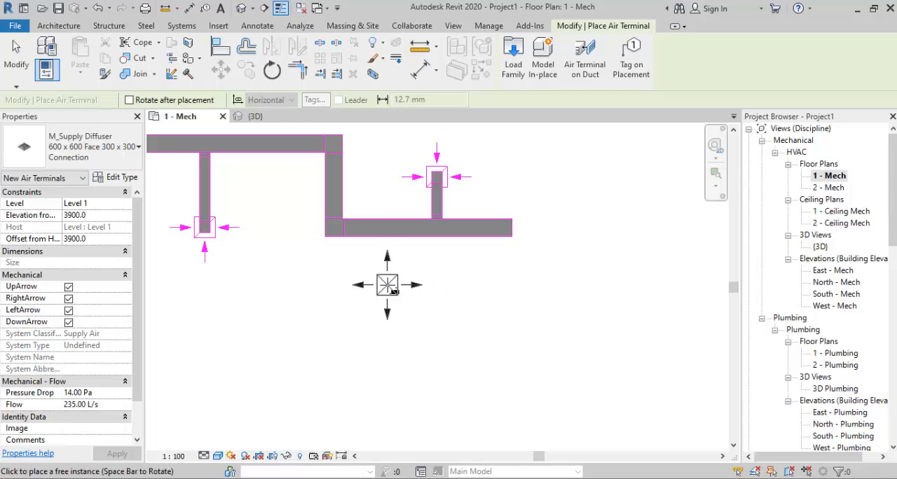
key("Escape")
- Try to connect the new supply diffuser into the return duct's last horizontal run
left_click(399, 295)
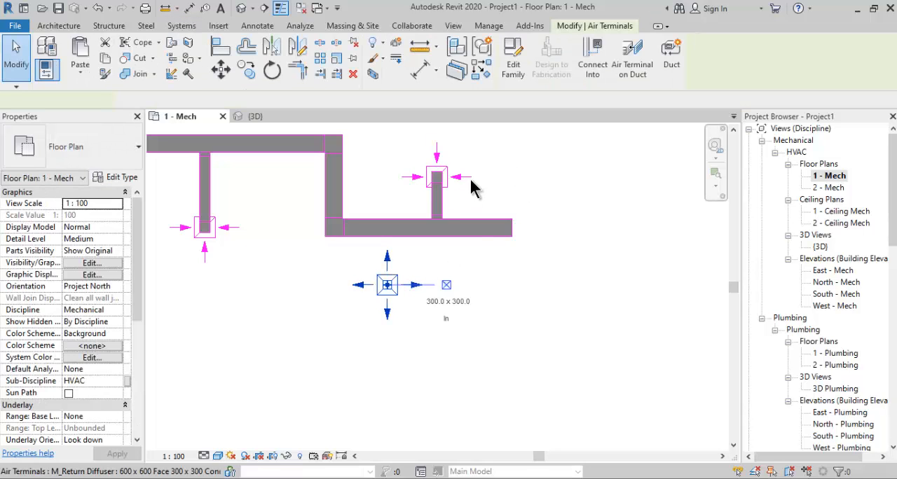
left_click(591, 61)
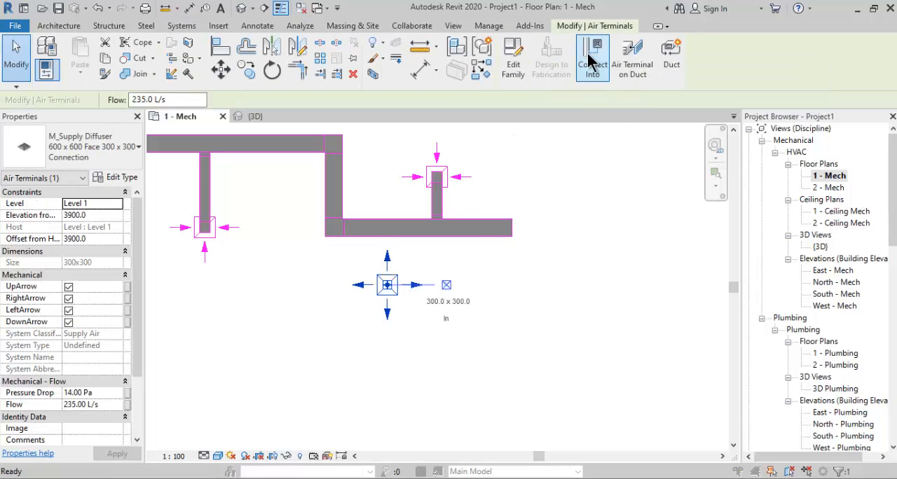
left_click(403, 230)
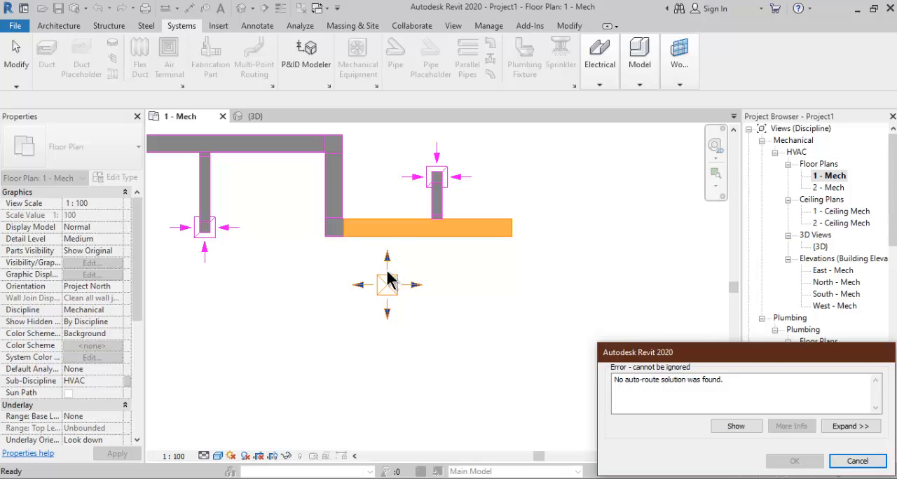
left_click(848, 462)
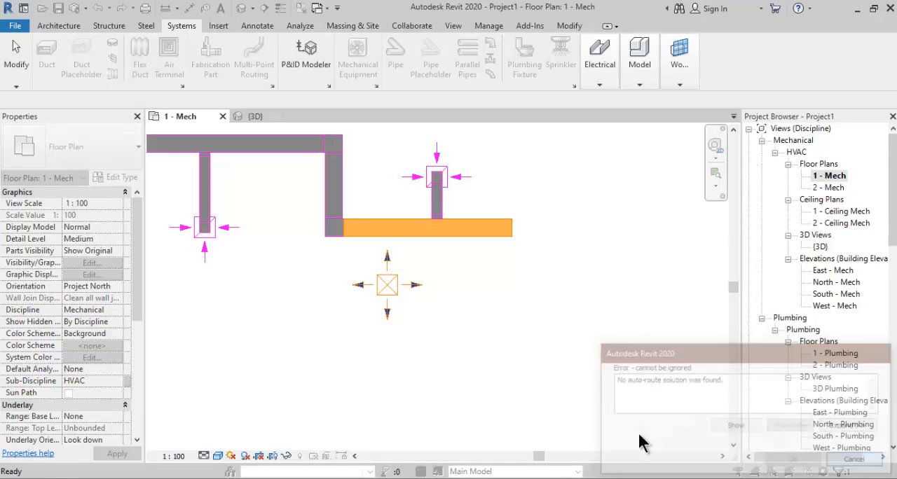
- In the {3D} view, set the elevation of the supply diffuser beside the return duct's last run to 3600 mm
double_click(820, 247)
middle_click_drag(496, 302, 563, 301)
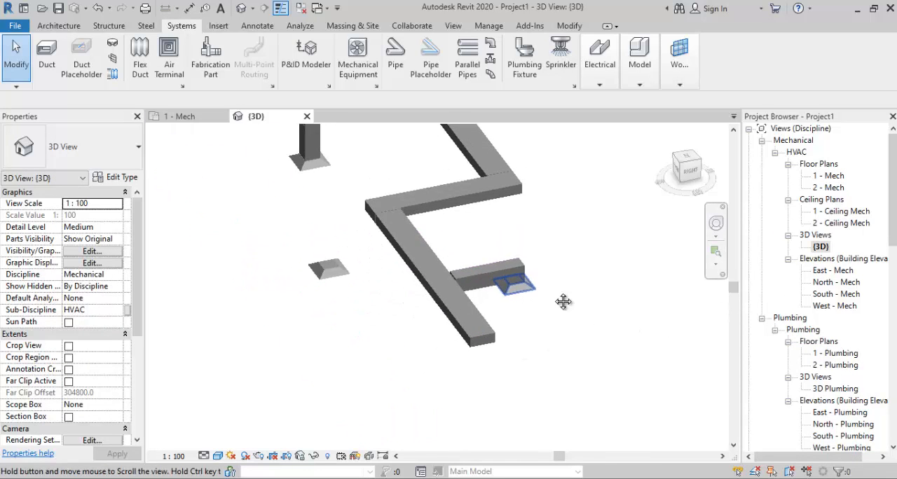
scroll(362, 231, "up", 4)
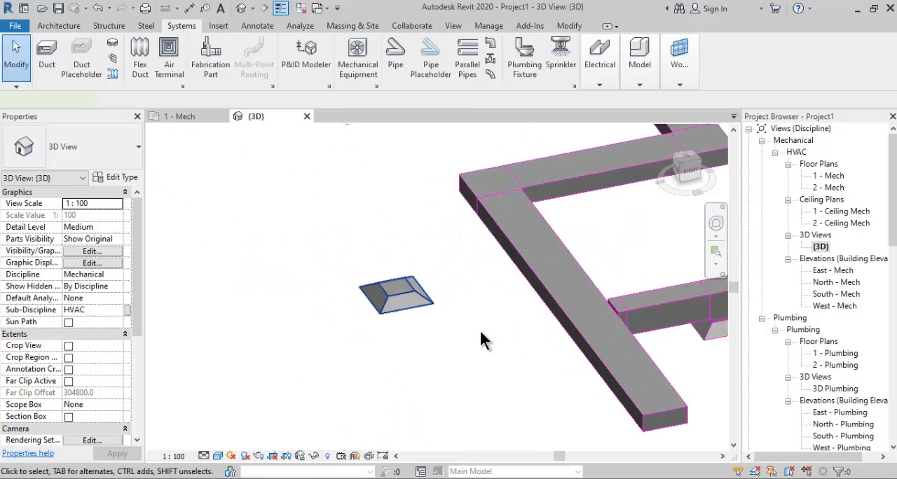
left_click(396, 295)
middle_click_drag(490, 308, 444, 237, "shift")
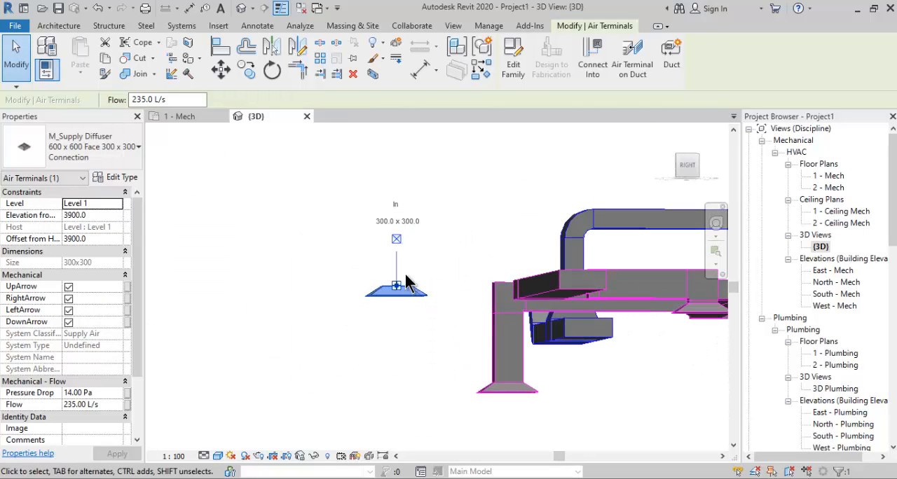
middle_click_drag(493, 296, 615, 338, "shift")
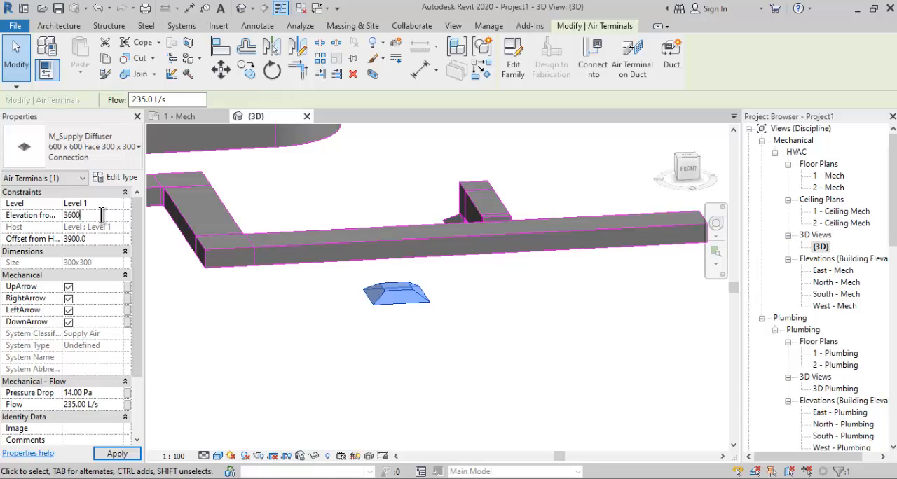
key("Return")
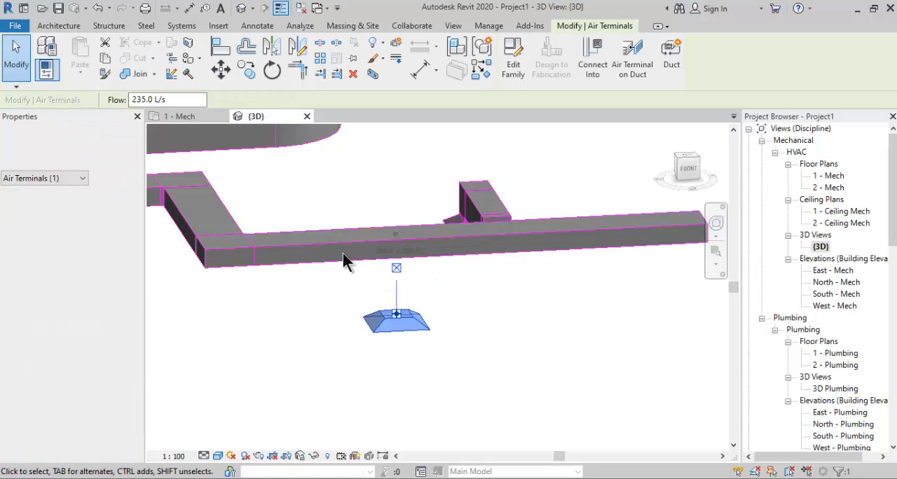
- Connect the unconnected supply diffuser beside the long straight supply duct into that duct
middle_click_drag(335, 259, 315, 243, "shift")
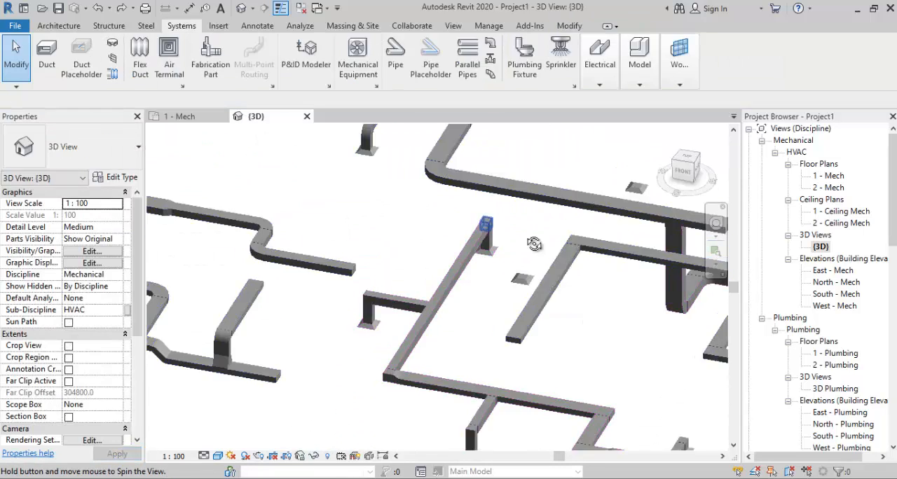
middle_click_drag(534, 245, 600, 240, "shift")
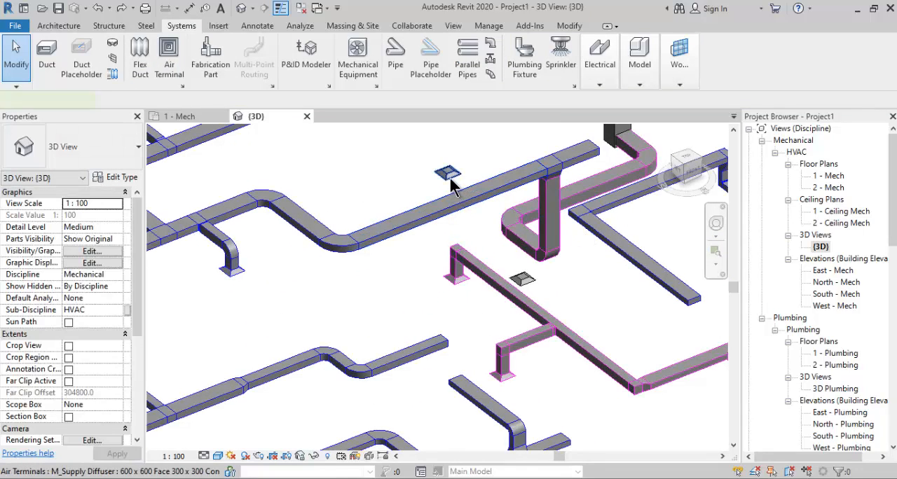
left_click(451, 184)
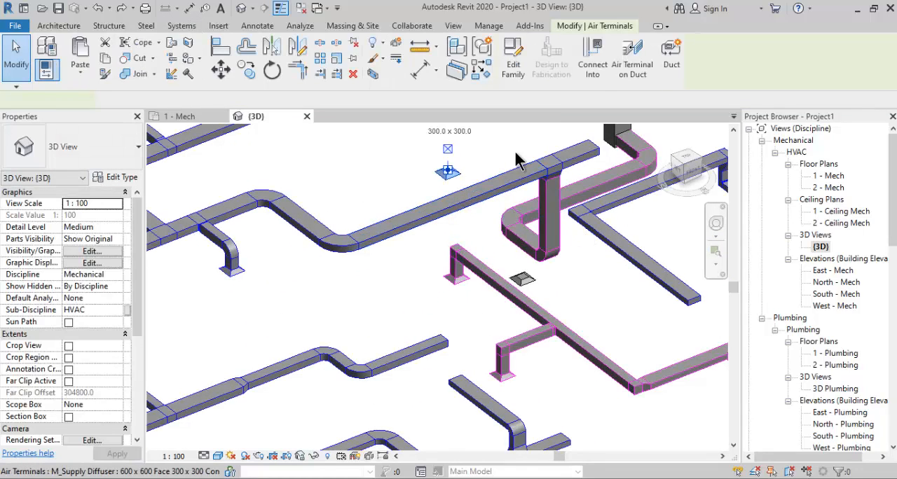
left_click(594, 73)
middle_click_drag(476, 200, 449, 200, "shift")
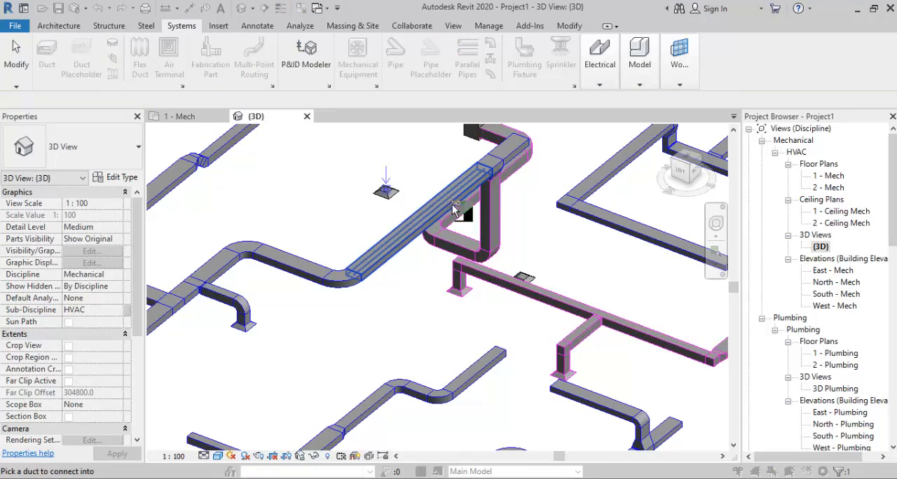
left_click(470, 232)
- Try to connect the unconnected return diffuser into the long straight supply duct, and undo the connection
middle_click_drag(524, 222, 587, 207, "shift")
left_click(523, 281)
left_click(588, 70)
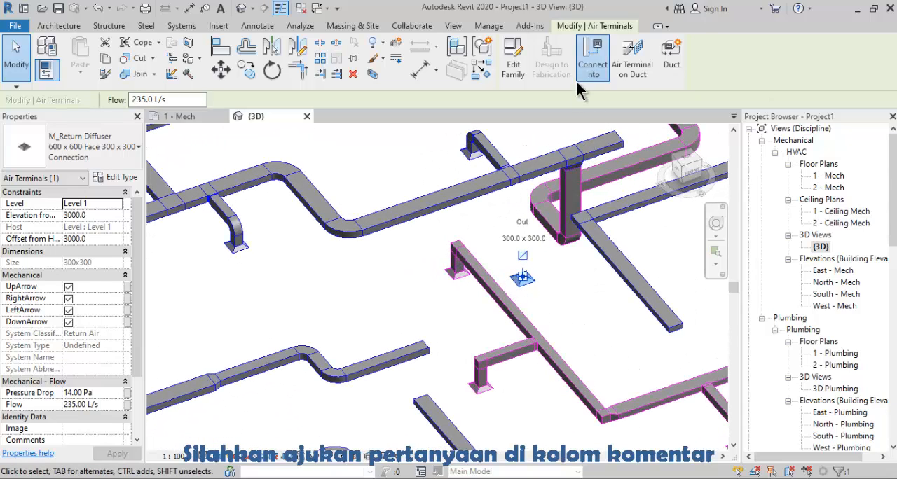
left_click(484, 211)
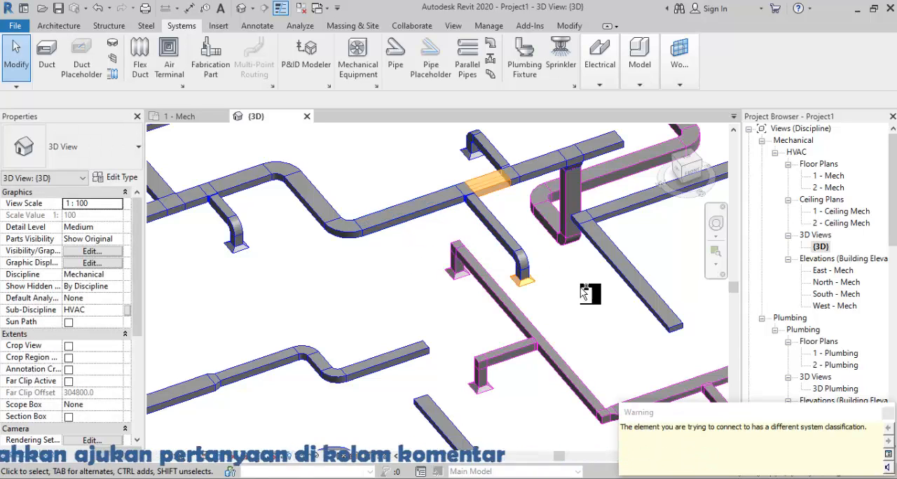
left_click(98, 9)
- Connect the unconnected return diffuser into the neighbouring straight return duct
mouse_move(503, 294)
middle_mouse_down("shift")
mouse_move(539, 290)
mouse_move(512, 287)
middle_mouse_up("shift")
left_click(520, 280)
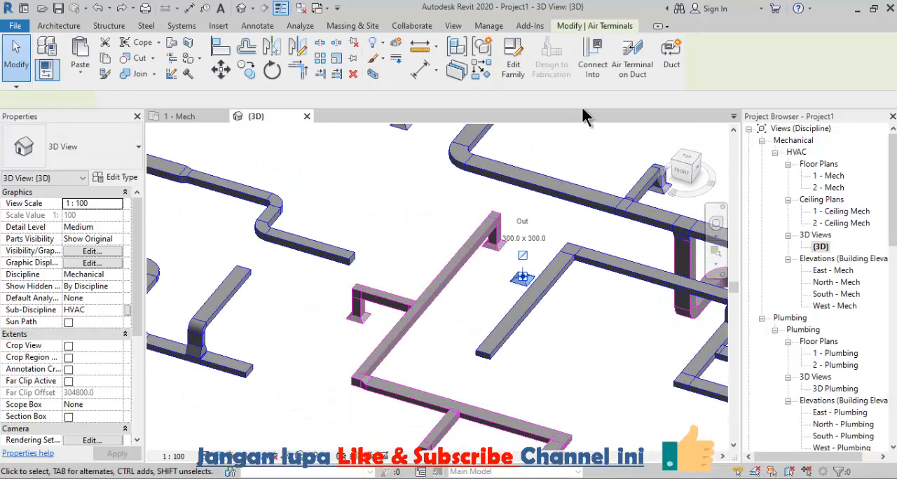
left_click(593, 67)
left_click(482, 253)
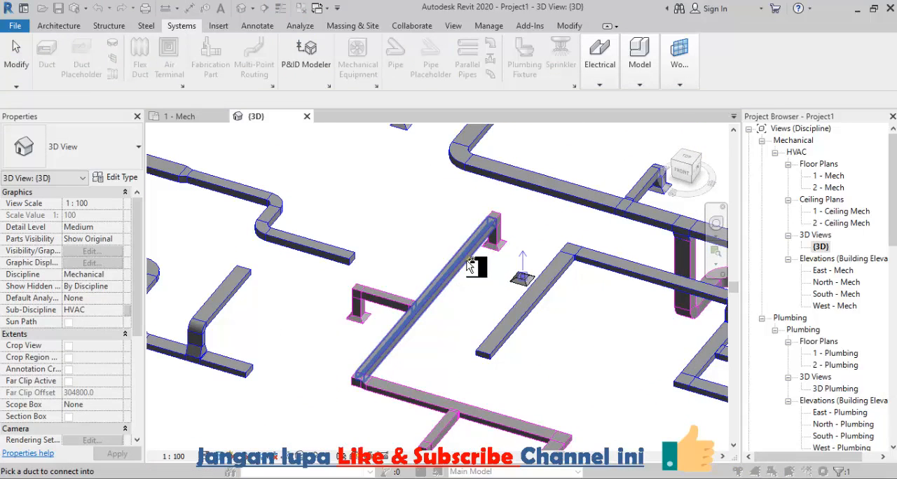